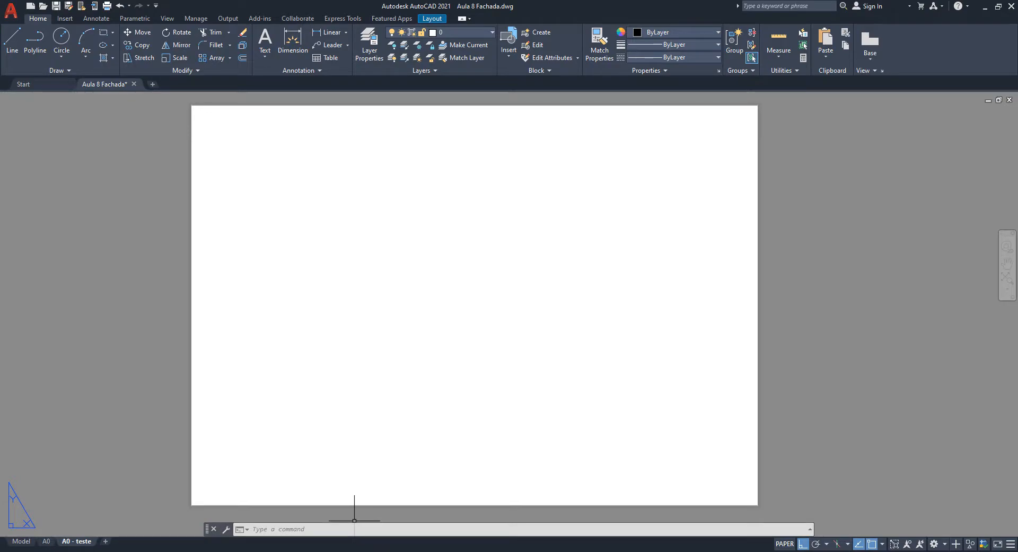
Switch to Acrobat Reader and look through the NBR 10068 sheet layout standard down to Table 2 on line widths and margins.
mouse_move(400, 551)
left_click(459, 530)
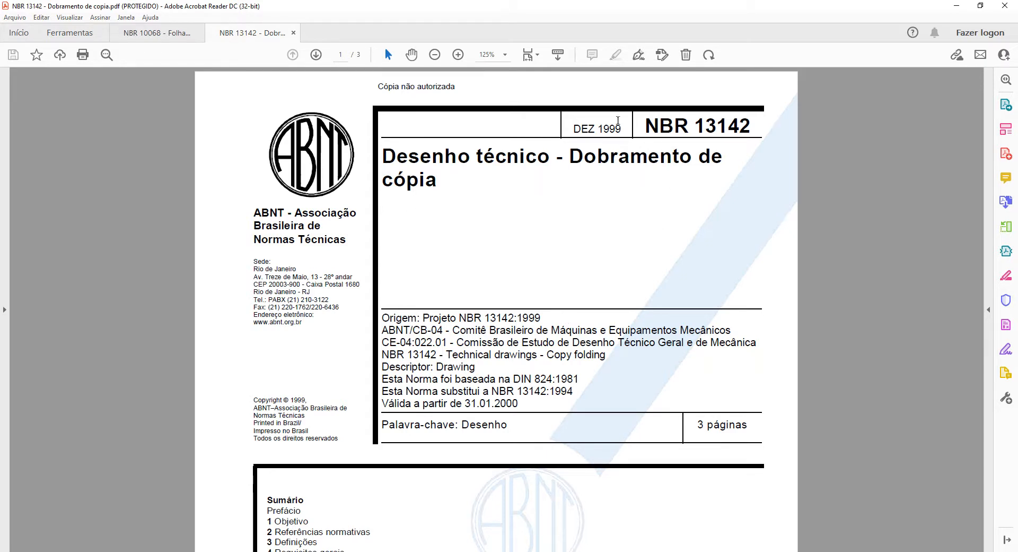
left_click(161, 34)
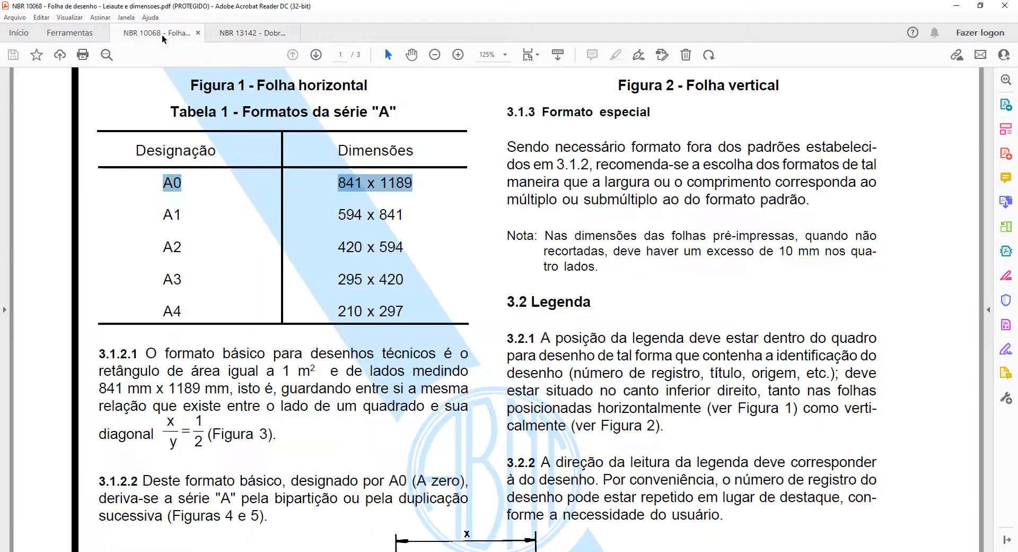
scroll(568, 274, "down", 15)
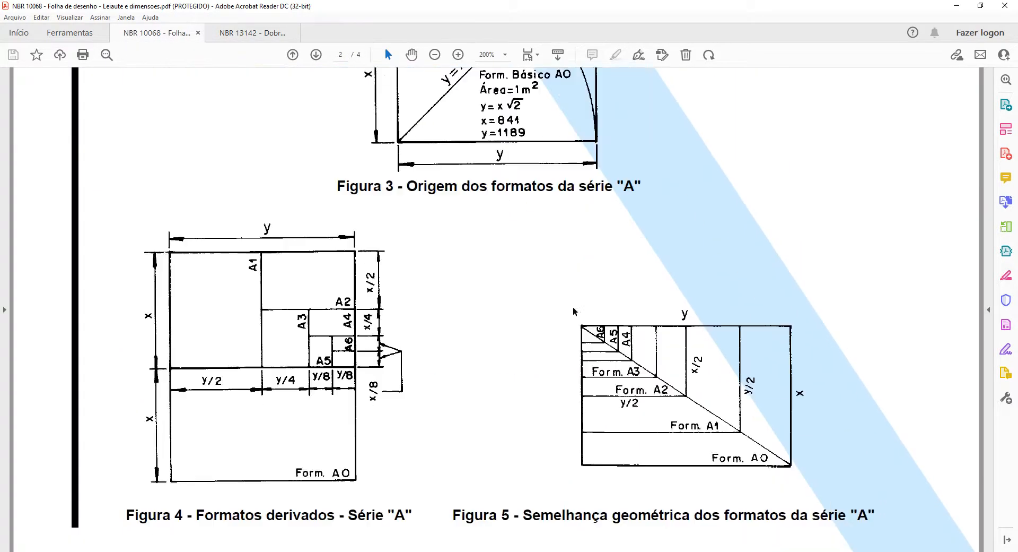
scroll(570, 292, "down", 19)
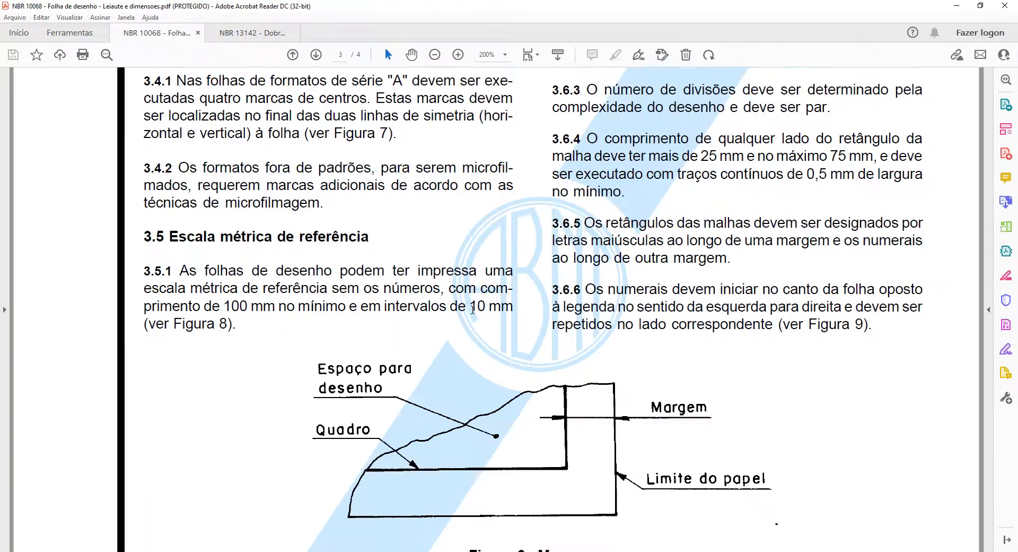
scroll(476, 310, "down", 3)
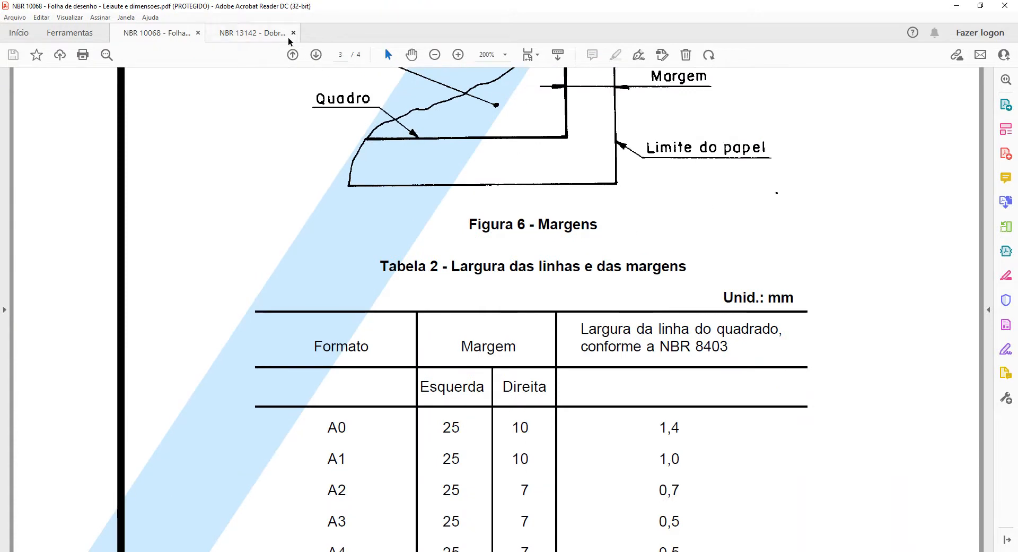
View the cover of the NBR 13142 copy folding standard and return to Table 2 of NBR 10068.
left_click(245, 34)
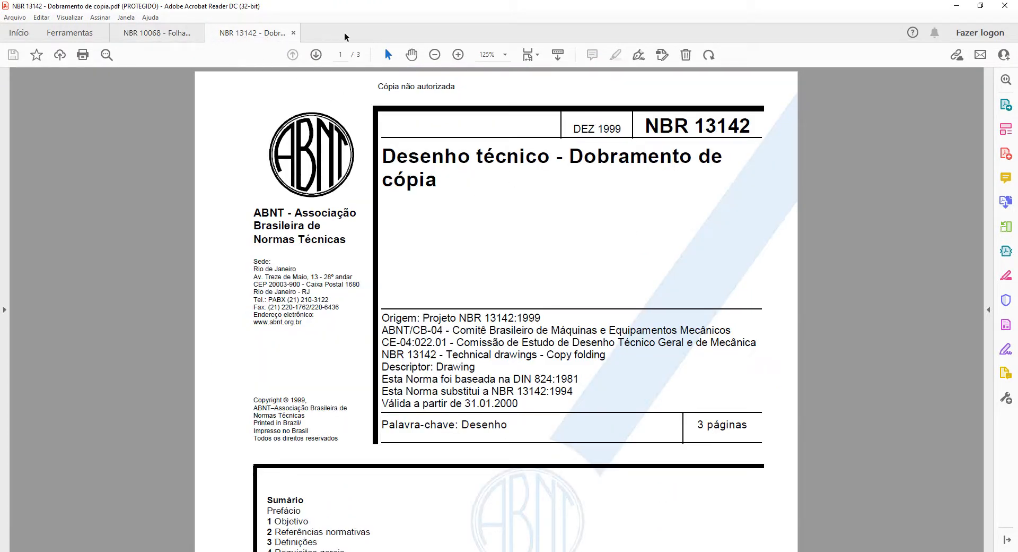
left_click(170, 38)
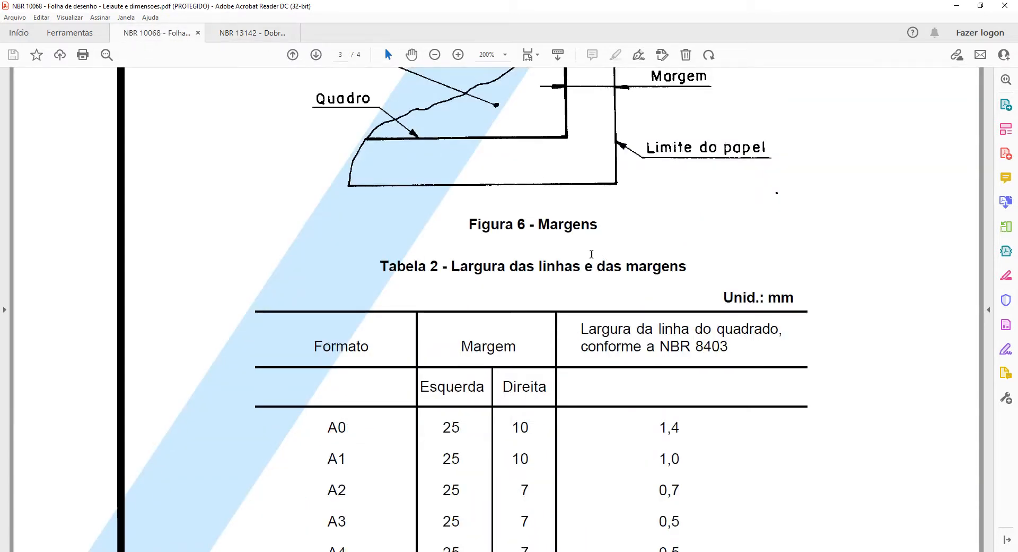
scroll(537, 322, "down", 3)
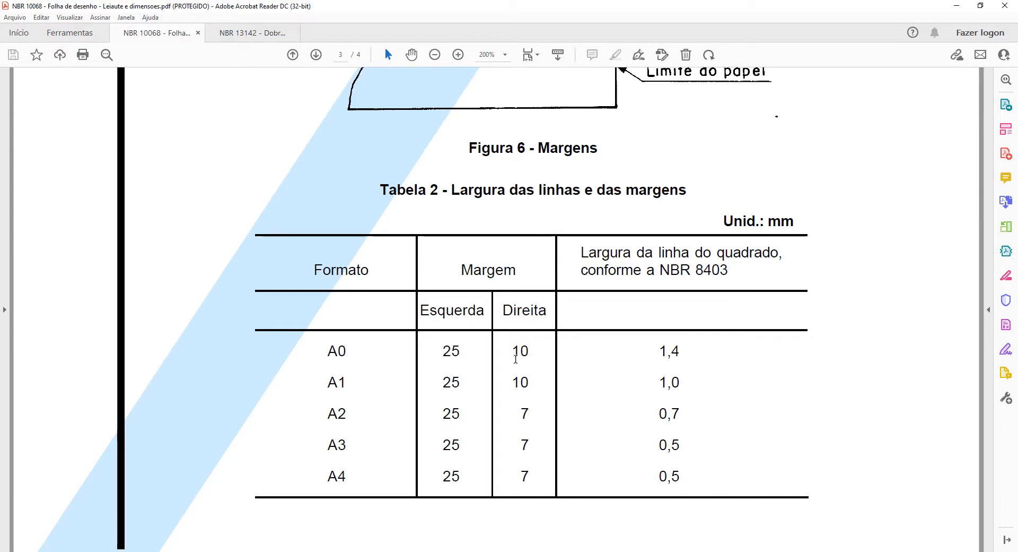
Review the A-series sheet dimensions in Table 1 and the format figures of NBR 10068.
scroll(515, 358, "up", 15)
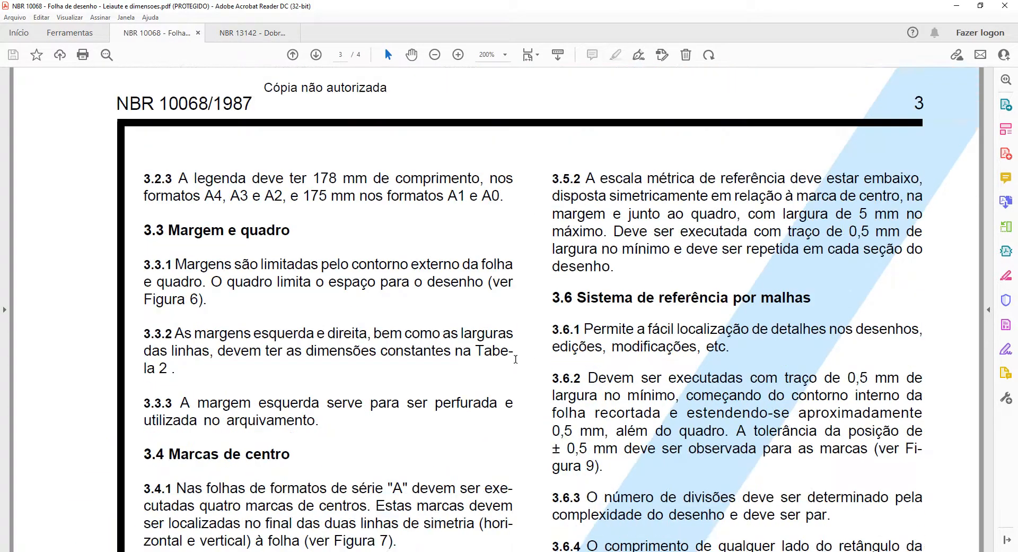
scroll(516, 359, "up", 2)
scroll(515, 361, "down", 2, "ctrl")
scroll(512, 363, "up", 3)
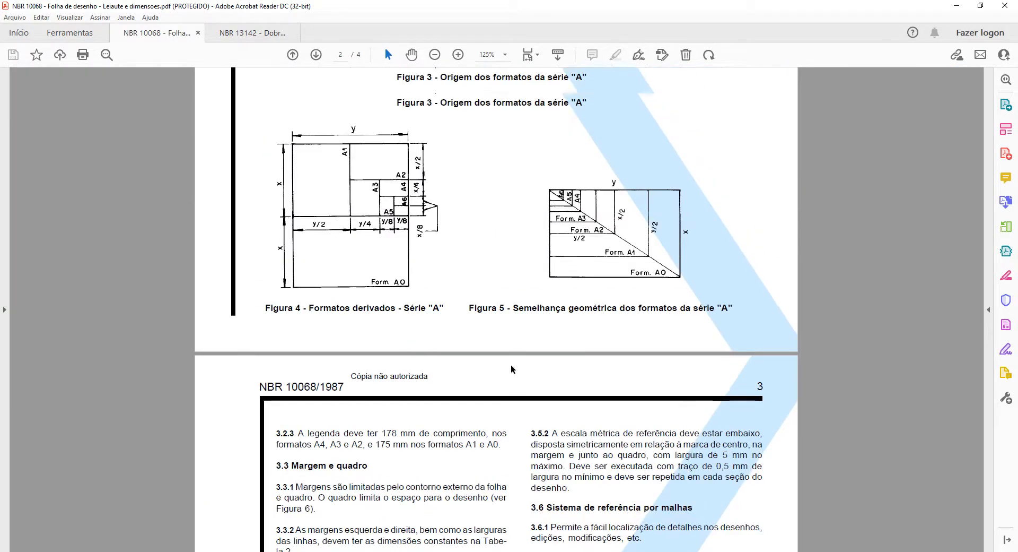
scroll(511, 364, "up", 15)
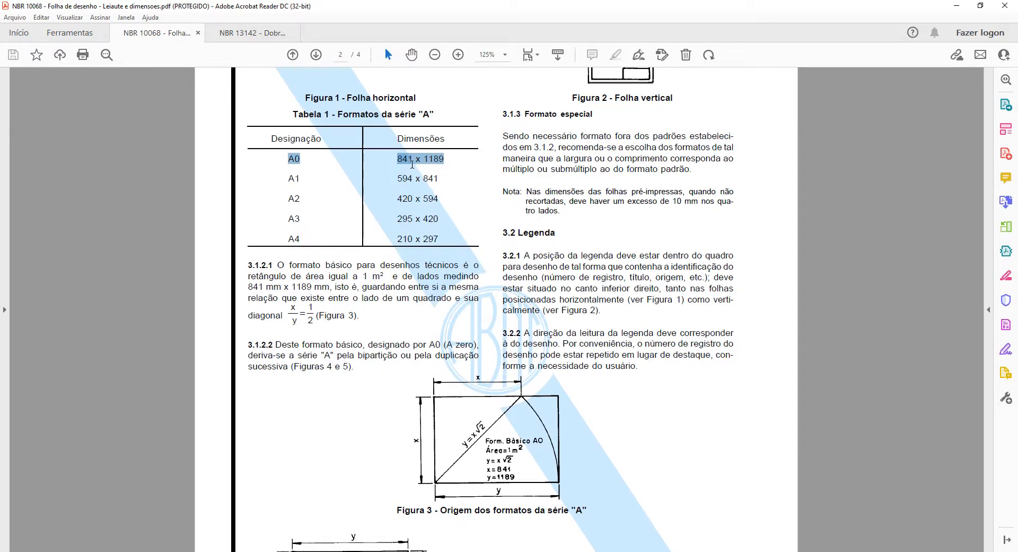
scroll(514, 378, "down", 20)
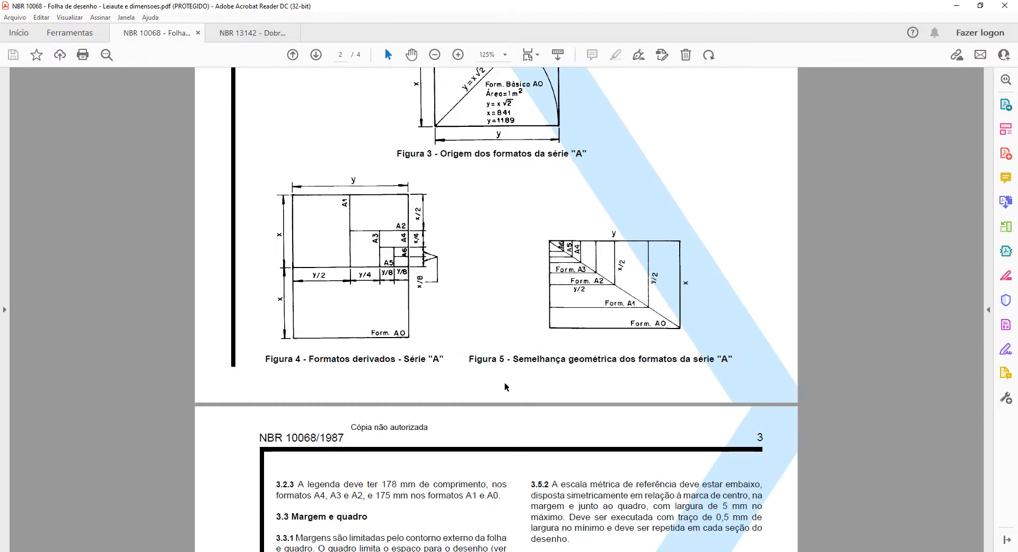
Examine the margin diagram in Figure 6 and the margins and line widths in Table 2.
scroll(501, 381, "down", 4)
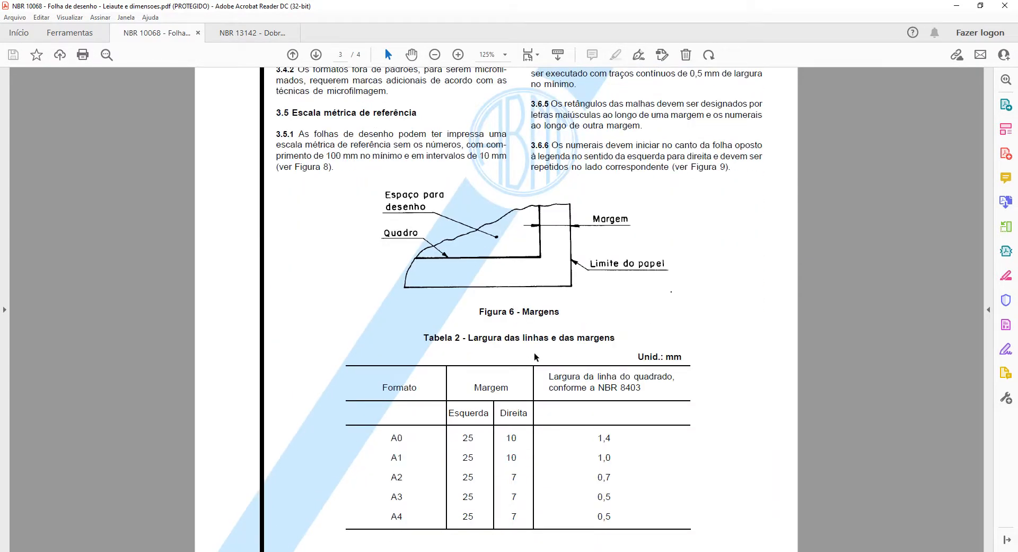
scroll(535, 279, "up", 3, "ctrl")
scroll(521, 307, "down", 1, "ctrl")
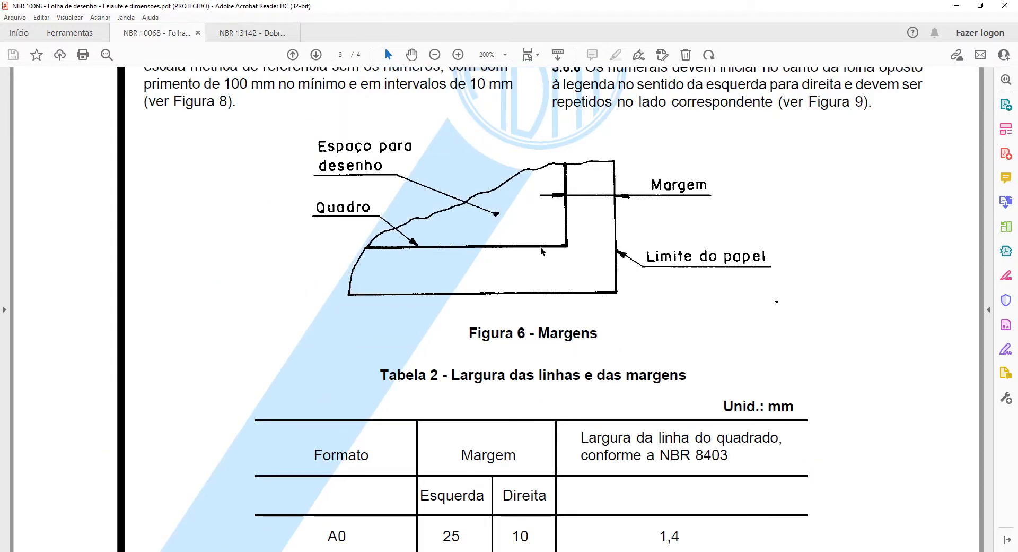
scroll(557, 204, "down", 4)
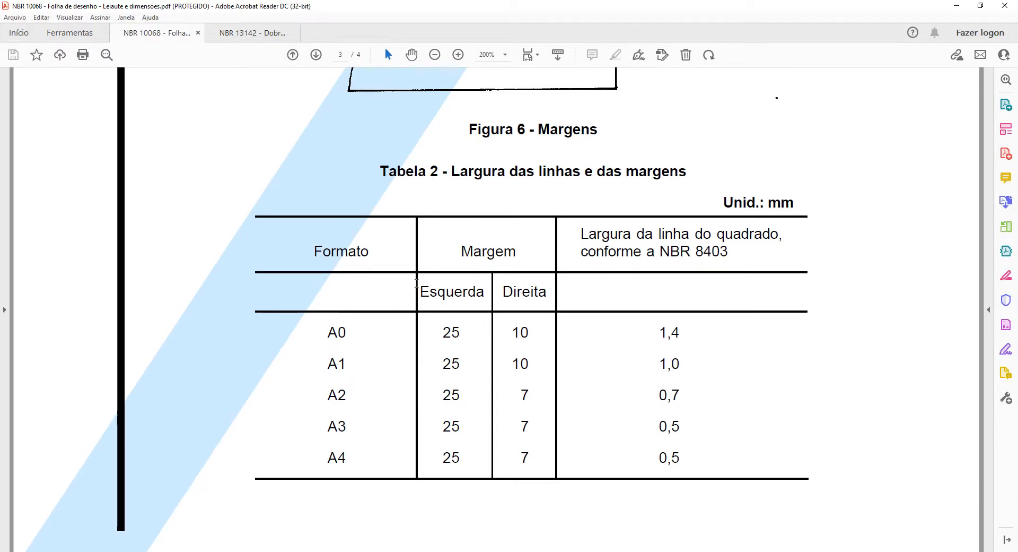
scroll(525, 344, "down", 2)
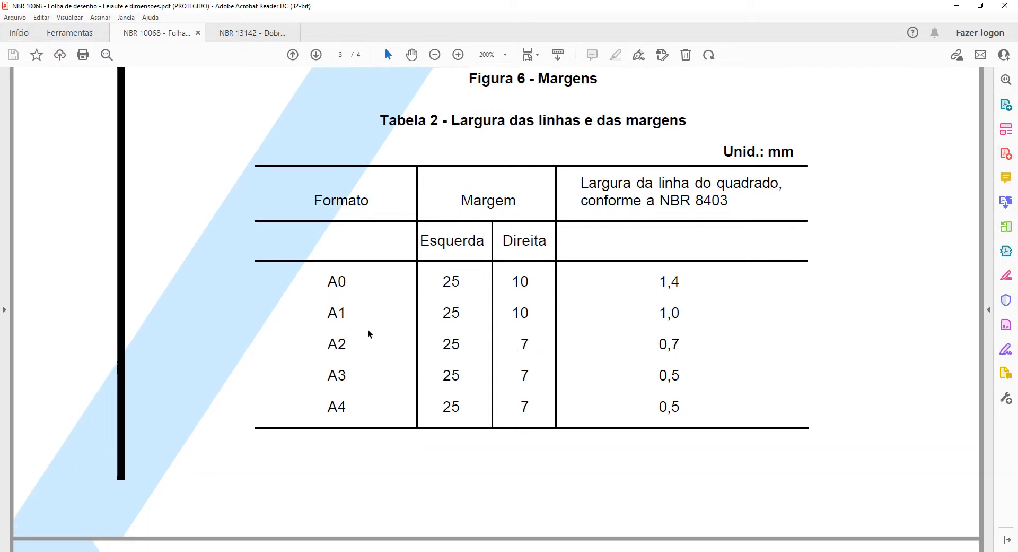
Highlight the A0 format's left margin, right margin and frame line width values in Table 2.
mouse_move(331, 281)
left_mouse_down()
mouse_move(522, 279)
mouse_move(346, 294)
left_mouse_up()
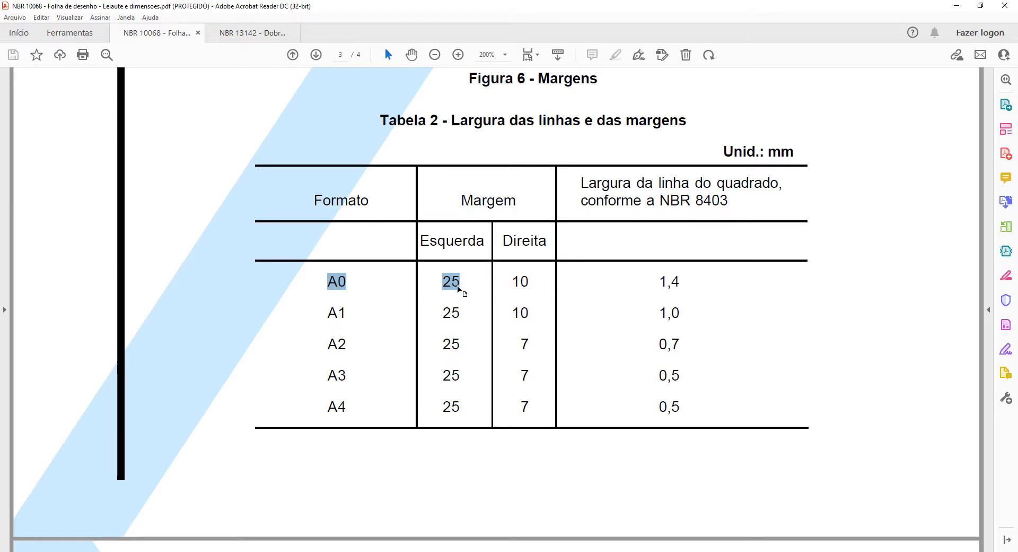
left_click_drag(443, 282, 531, 282)
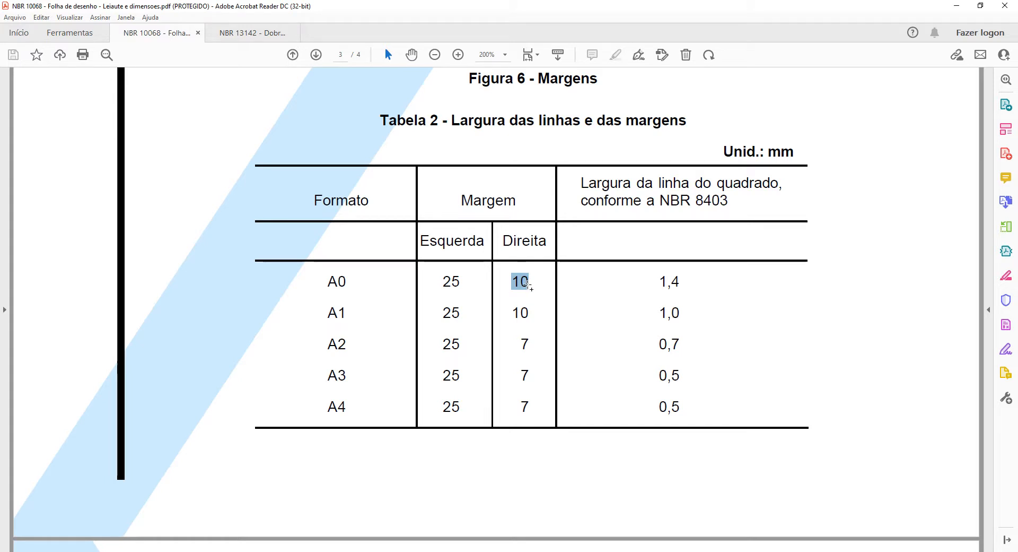
left_click(516, 312)
left_click_drag(520, 282, 530, 280)
left_click_drag(666, 281, 679, 281)
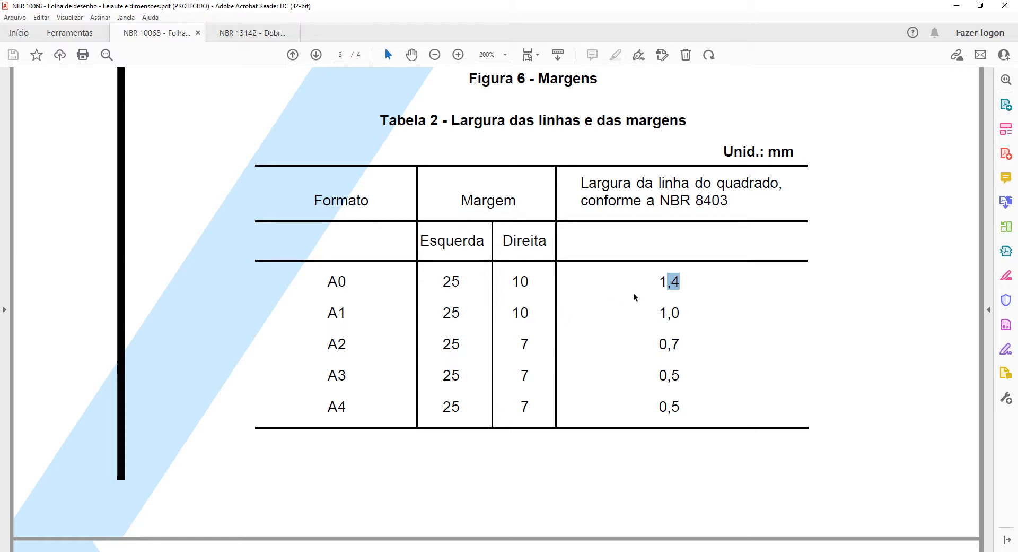
left_click_drag(661, 281, 685, 281)
left_click_drag(442, 281, 526, 281)
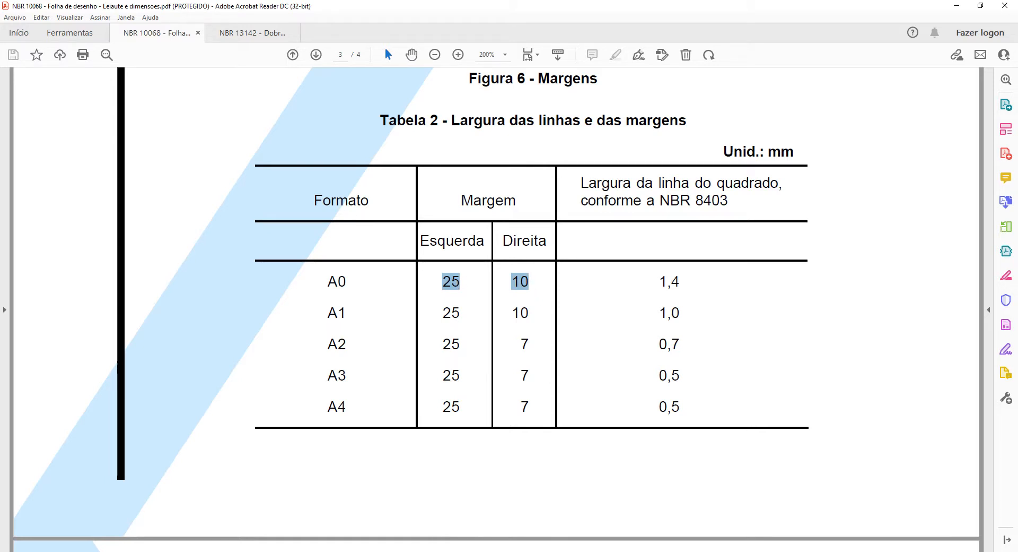
Switch to AutoCAD, open the A0 layout and select the sheet's inner frame to examine its corner beside the title block.
key("alt+Tab")
left_click(46, 541)
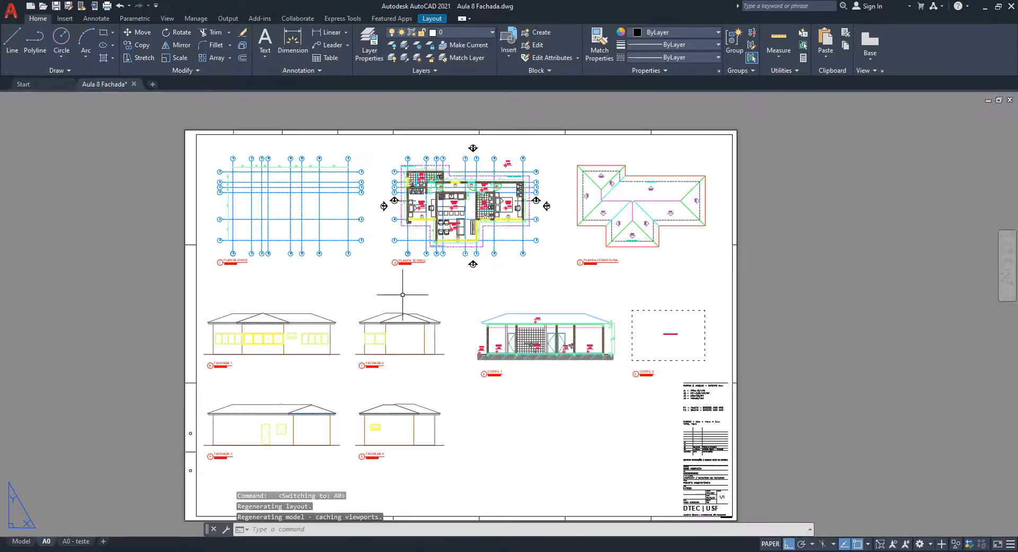
scroll(403, 294, "down", 3)
scroll(693, 295, "up", 3)
left_click(654, 253)
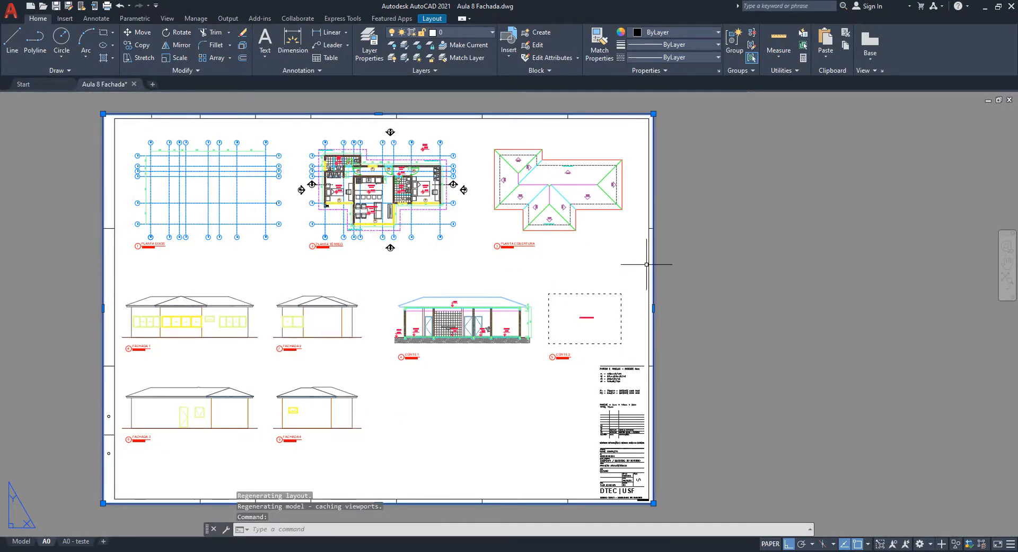
key("Escape")
scroll(657, 257, "up", 4)
middle_click_drag(647, 461, 627, 364)
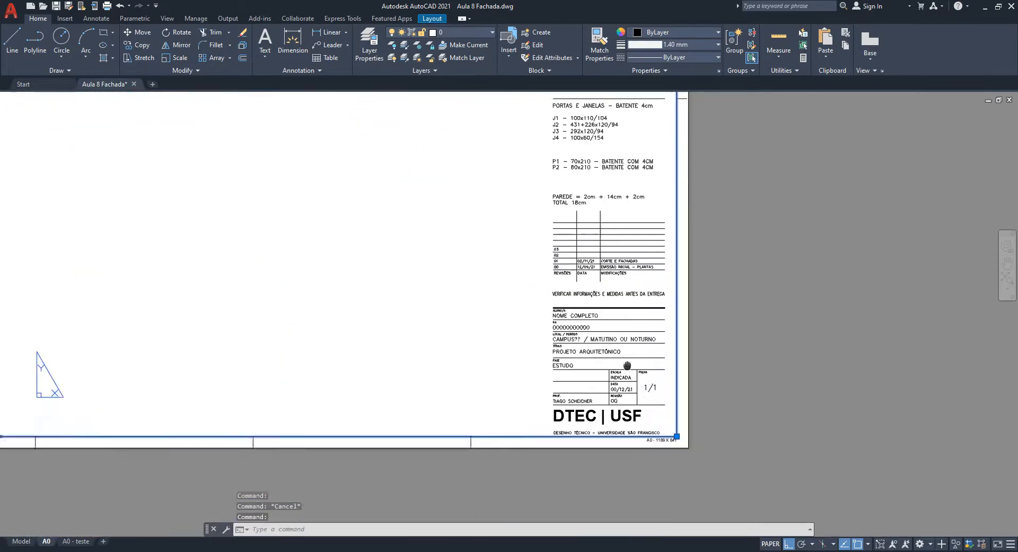
Examine the margin between the selected frame and the paper edge along all four sides of the A0 sheet.
scroll(608, 404, "down", 4)
scroll(520, 396, "up", 5)
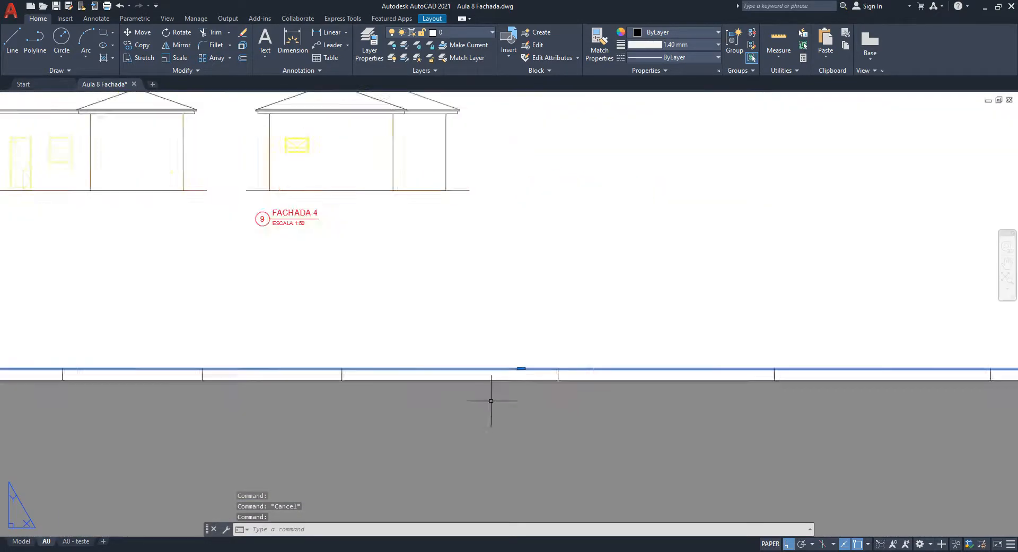
scroll(515, 379, "up", 4)
scroll(531, 361, "down", 2)
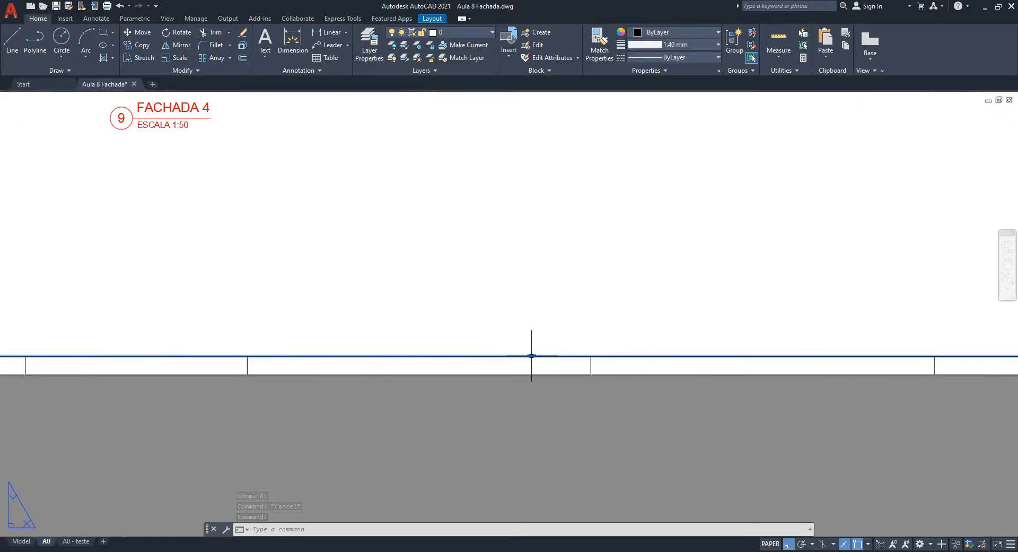
scroll(636, 411, "down", 5)
scroll(589, 312, "up", 6)
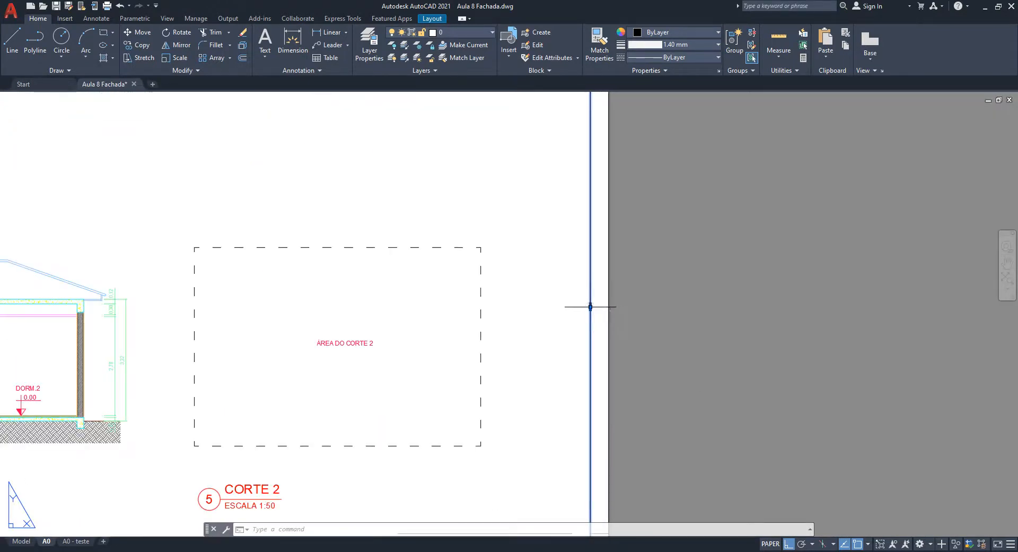
scroll(591, 307, "down", 5)
scroll(318, 222, "up", 6)
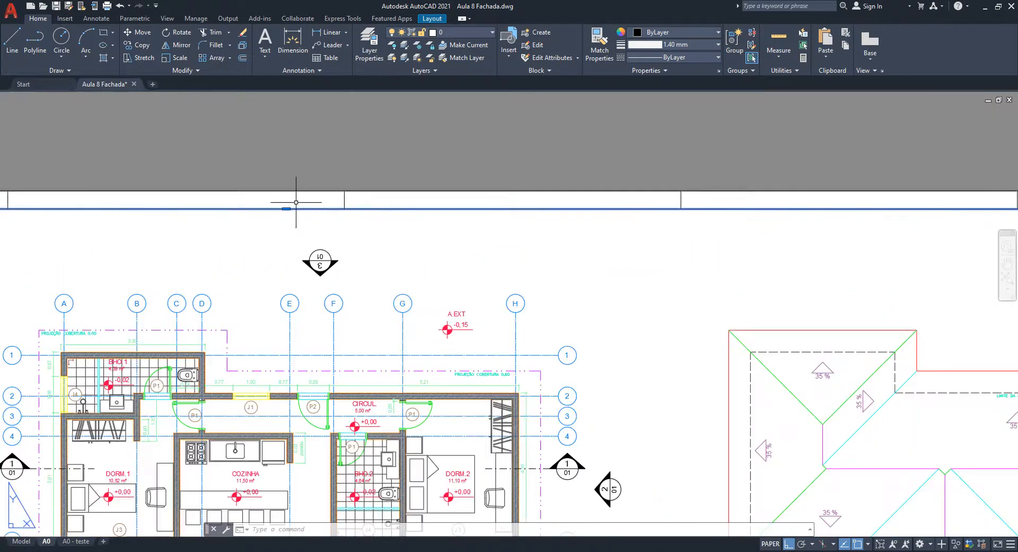
scroll(296, 202, "down", 5)
scroll(312, 329, "up", 6)
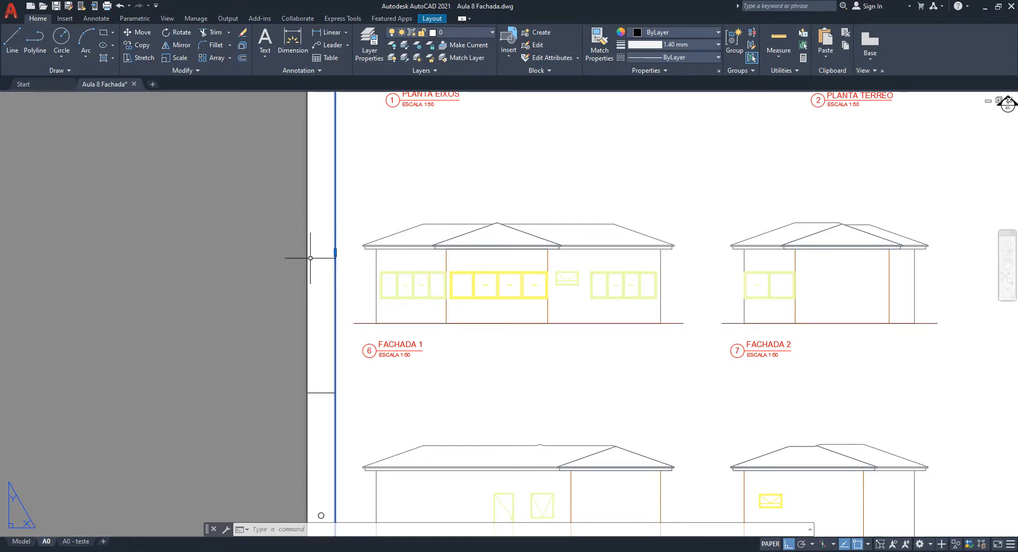
scroll(307, 276, "down", 2)
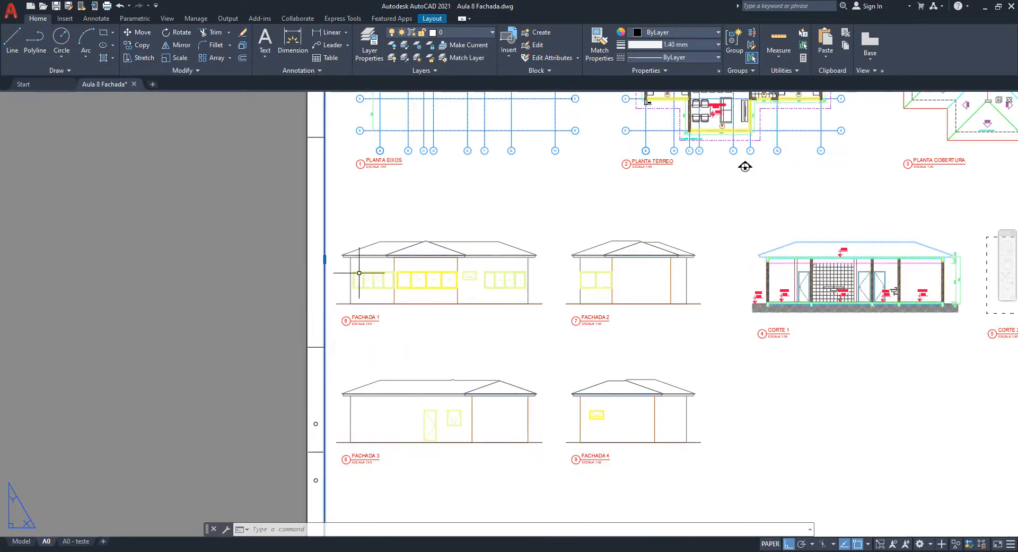
middle_click_drag(393, 422, 410, 287)
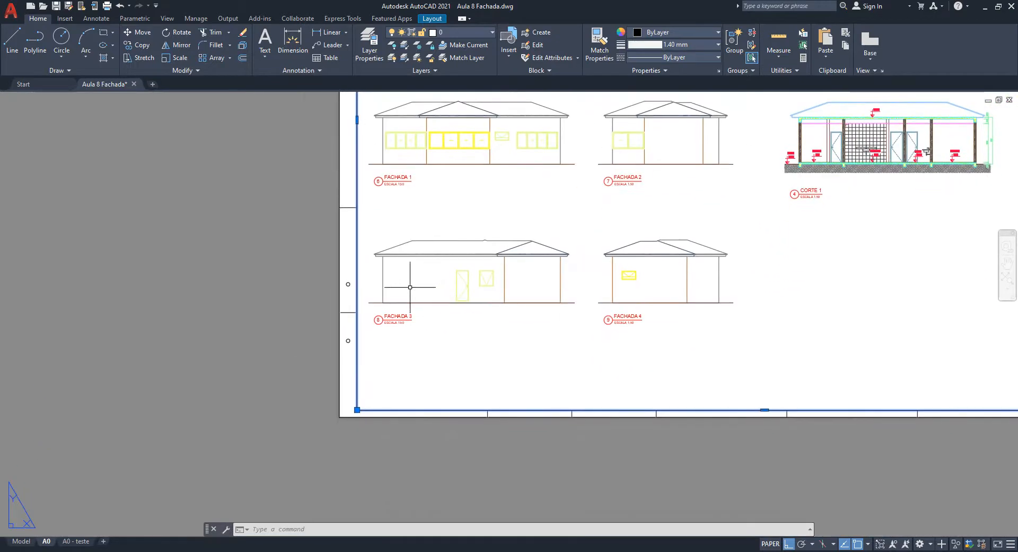
Examine the punch-hole circles and the center tick mark in the A0 sheet's left binding margin.
scroll(339, 270, "up", 3)
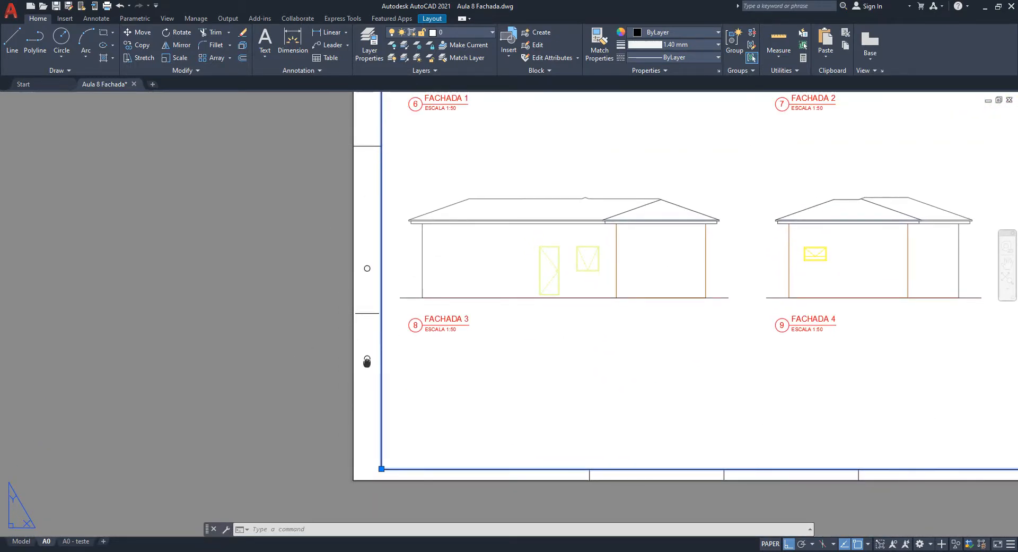
middle_click_drag(366, 361, 379, 382)
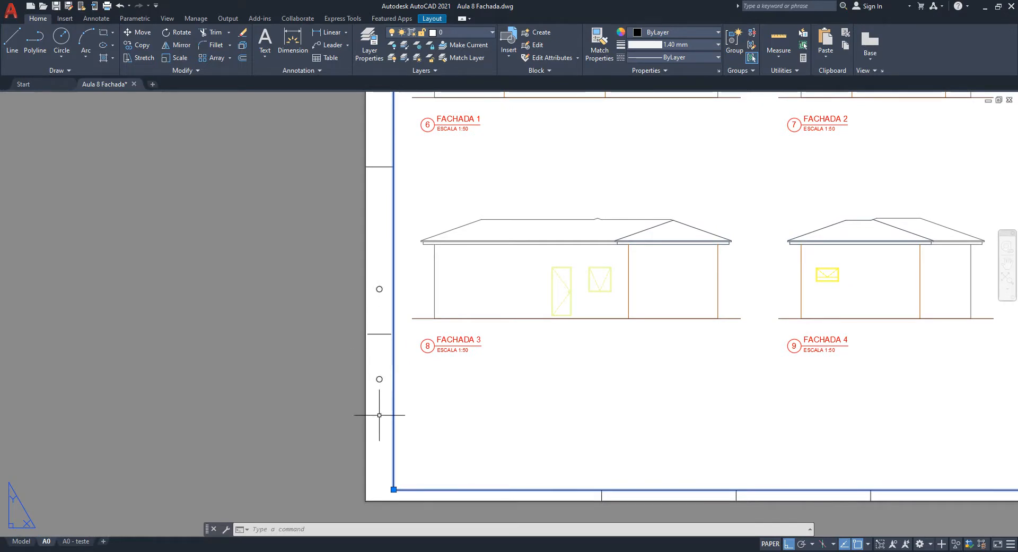
scroll(376, 405, "up", 4)
scroll(387, 372, "down", 2)
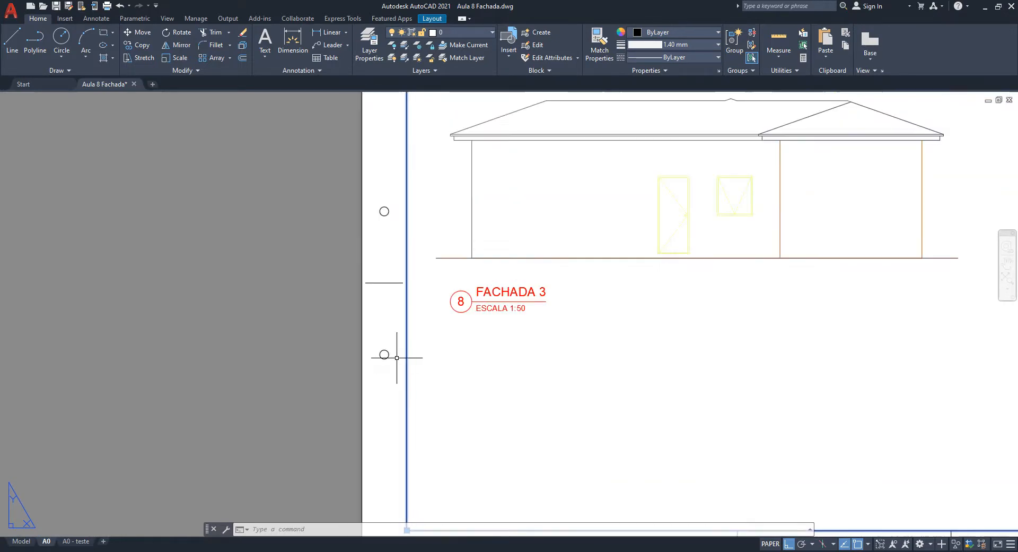
middle_click_drag(397, 358, 417, 413)
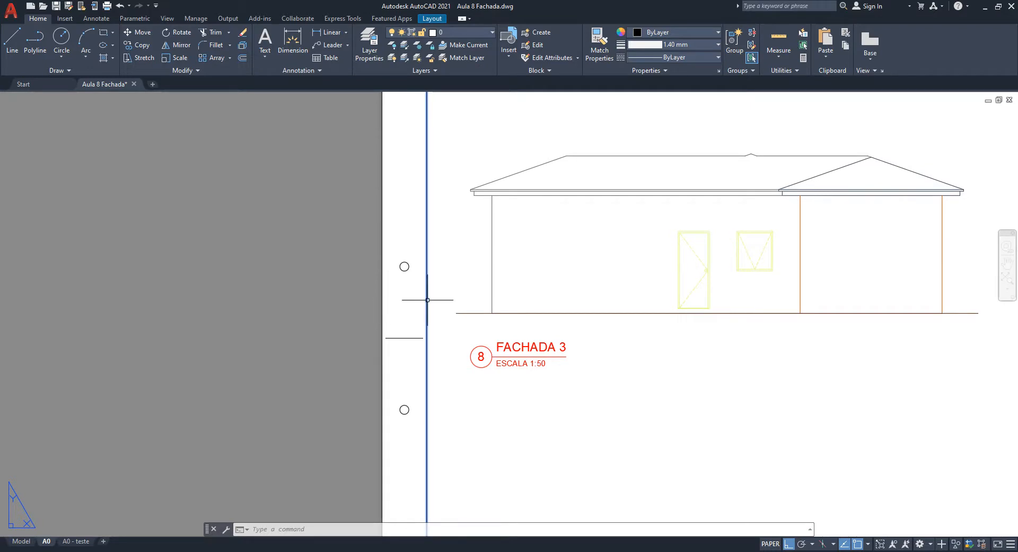
scroll(415, 302, "down", 5)
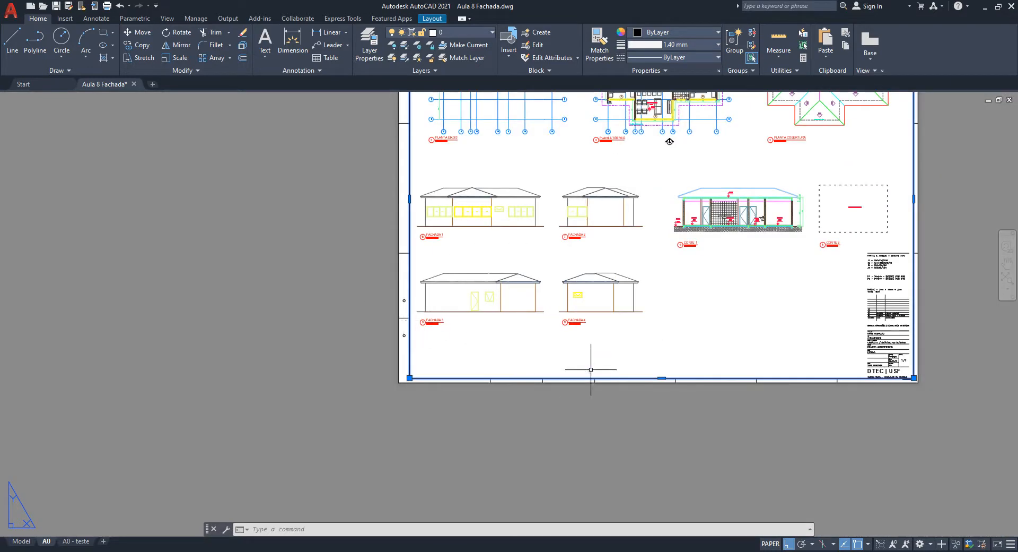
Deselect the frame and look over the whole A0 sheet, from its drawings to its title block.
key("Escape")
middle_click_drag(643, 374, 471, 449)
scroll(742, 489, "down", 3)
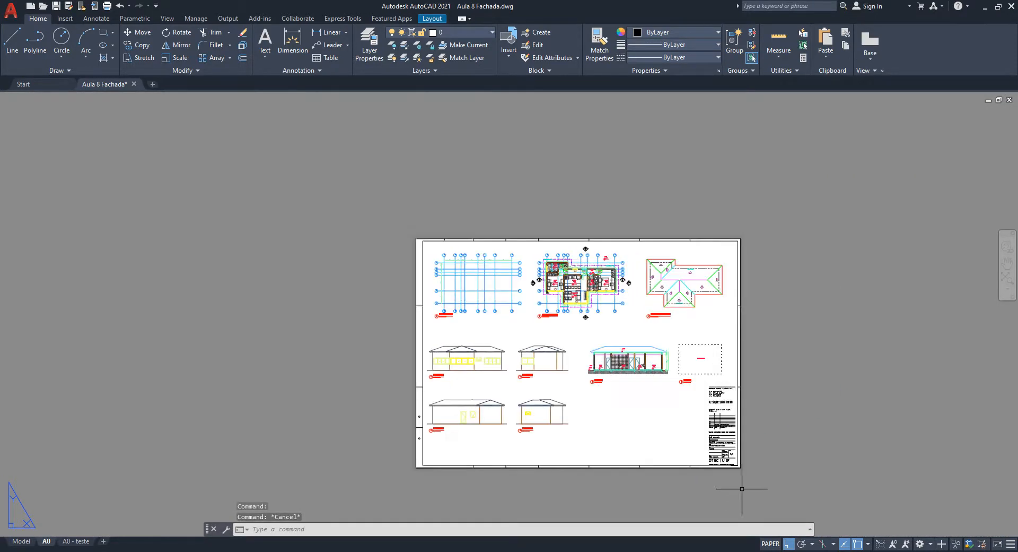
middle_click_drag(752, 456, 725, 405)
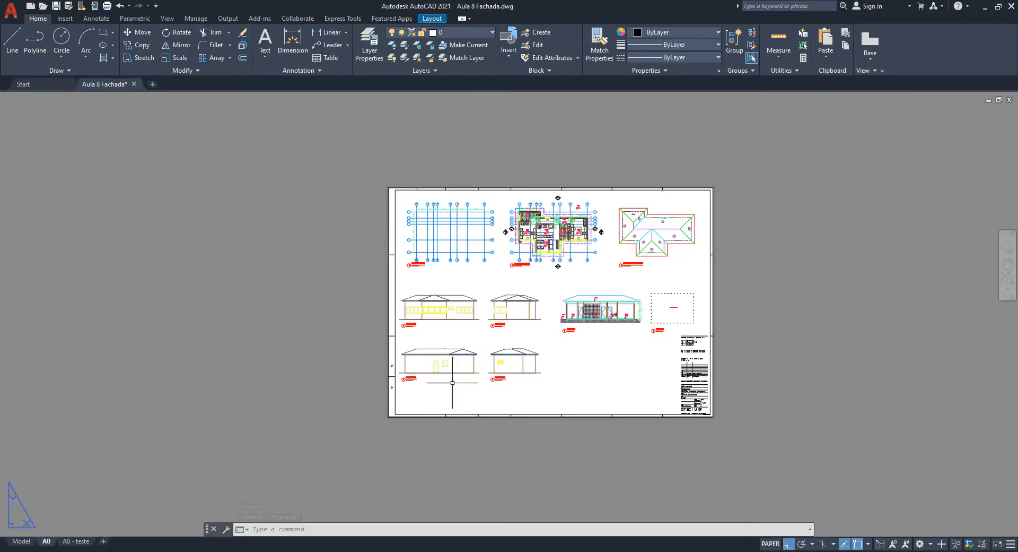
middle_click_drag(735, 361, 645, 356)
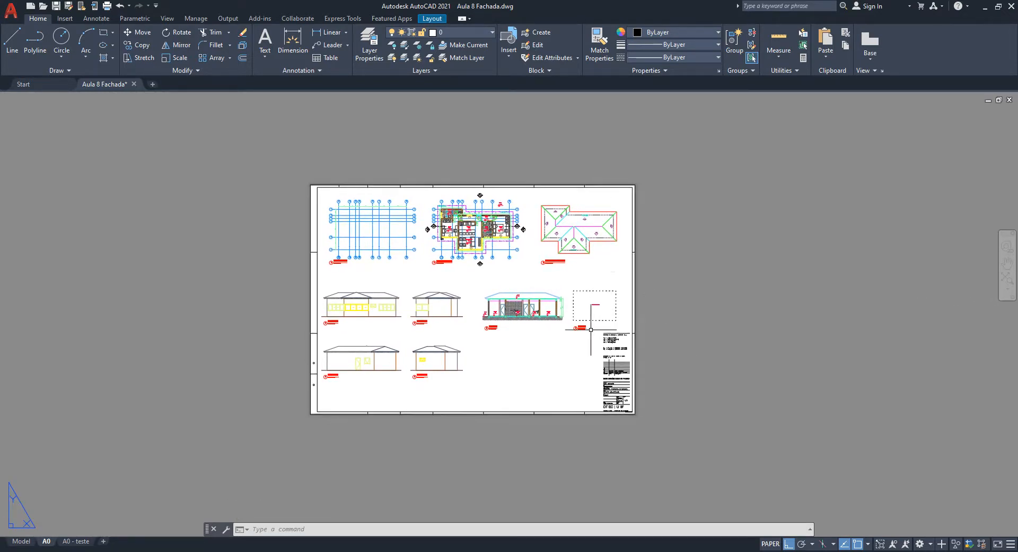
scroll(601, 412, "up", 2)
middle_click_drag(599, 410, 626, 474)
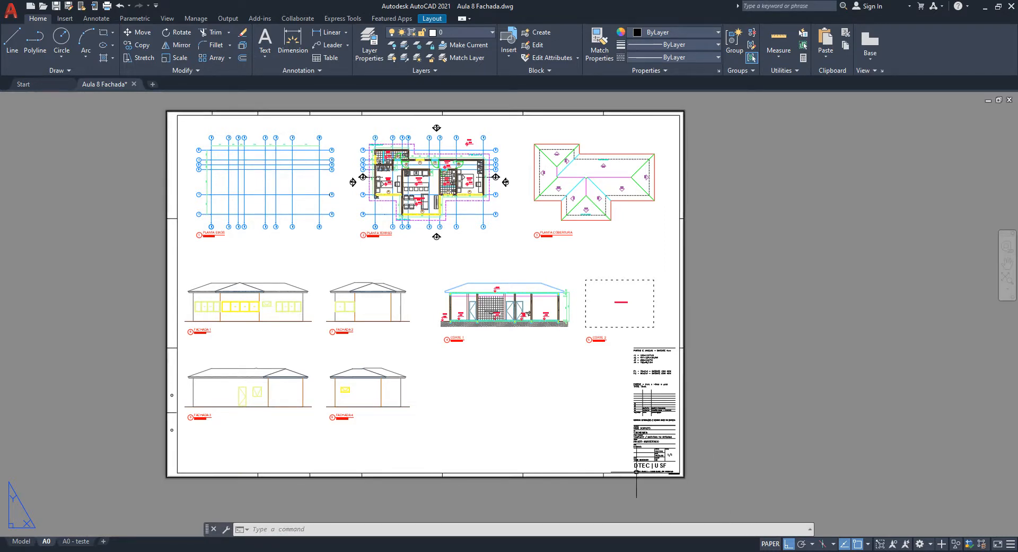
middle_click_drag(637, 472, 639, 455)
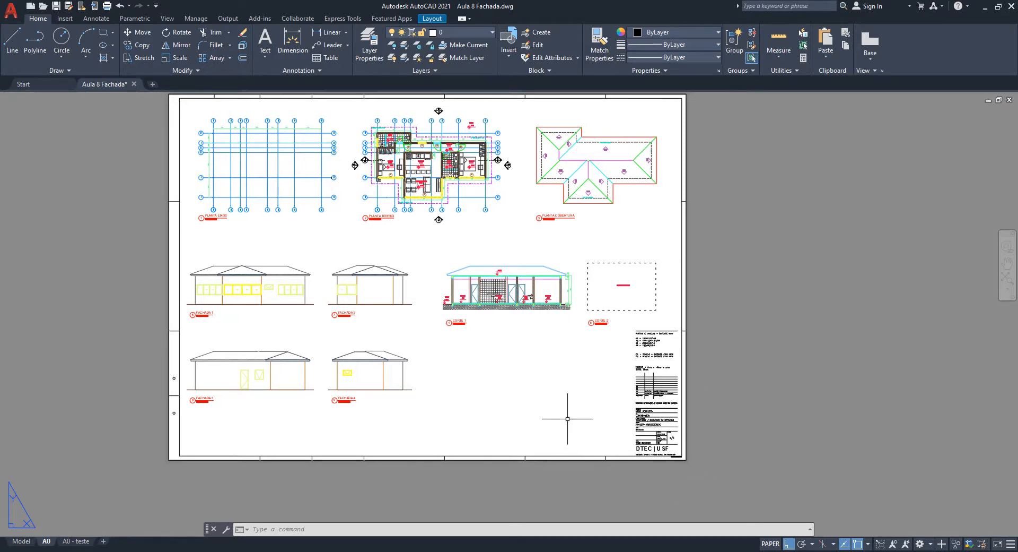
middle_click_drag(559, 406, 552, 433)
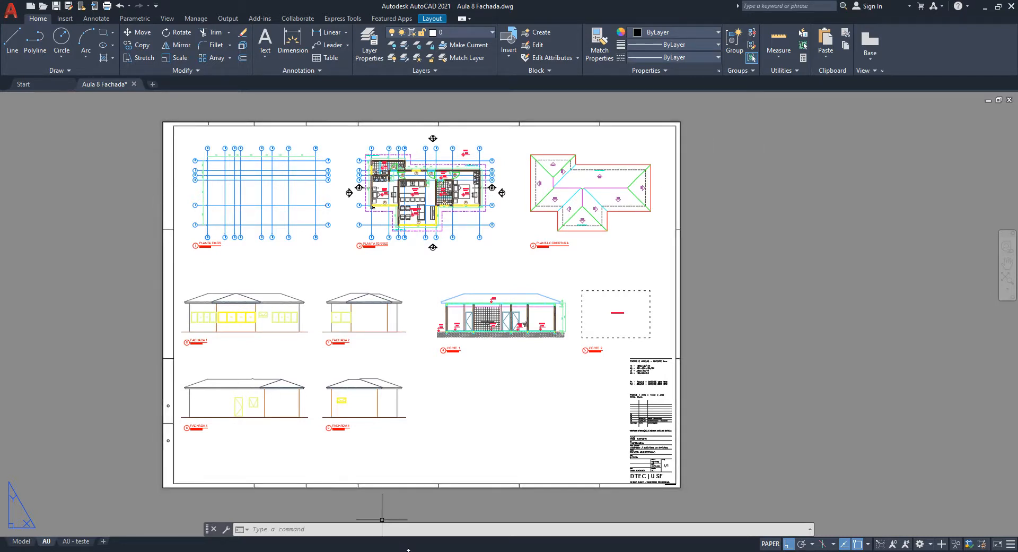
Switch to Adobe Acrobat Reader and examine Figure 1, the A0 copy folding diagram, in the NBR 13142 document.
mouse_move(403, 543)
left_click(460, 498)
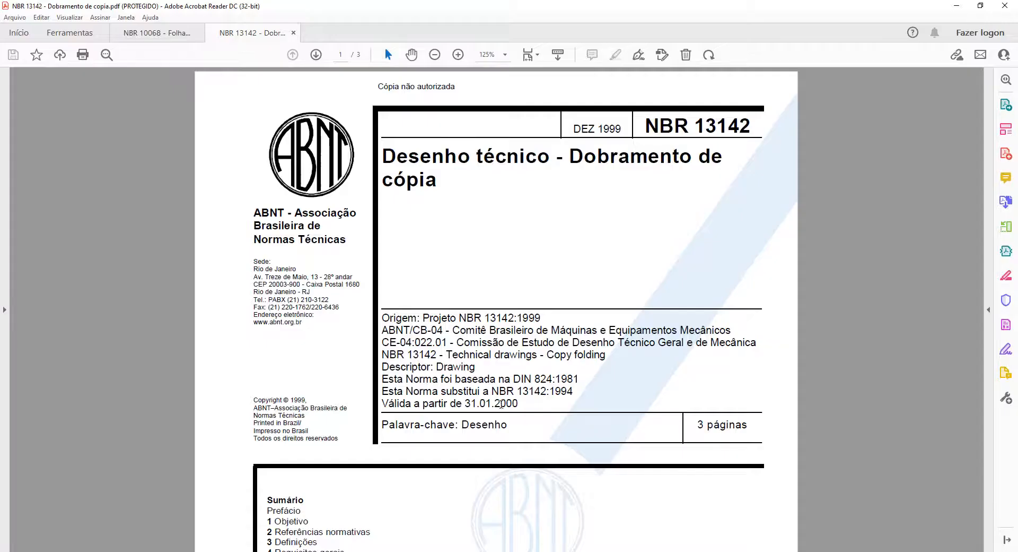
scroll(538, 379, "down", 8)
scroll(538, 378, "down", 12)
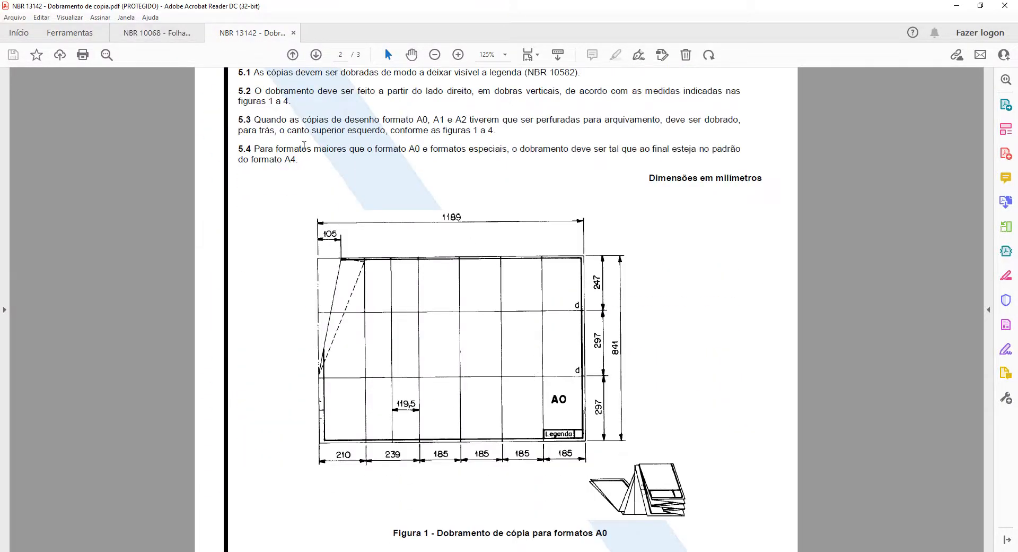
Return to Table 2 in the NBR 10068 document and highlight the A0 and A1 margin values.
left_click(132, 37)
scroll(488, 348, "up", 1)
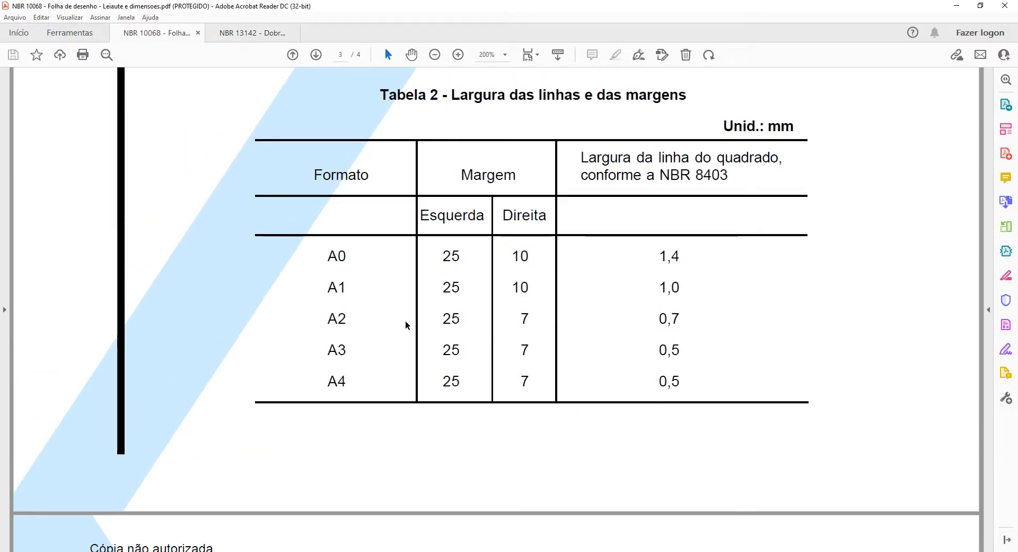
left_click_drag(326, 256, 353, 288)
left_click_drag(447, 256, 534, 283)
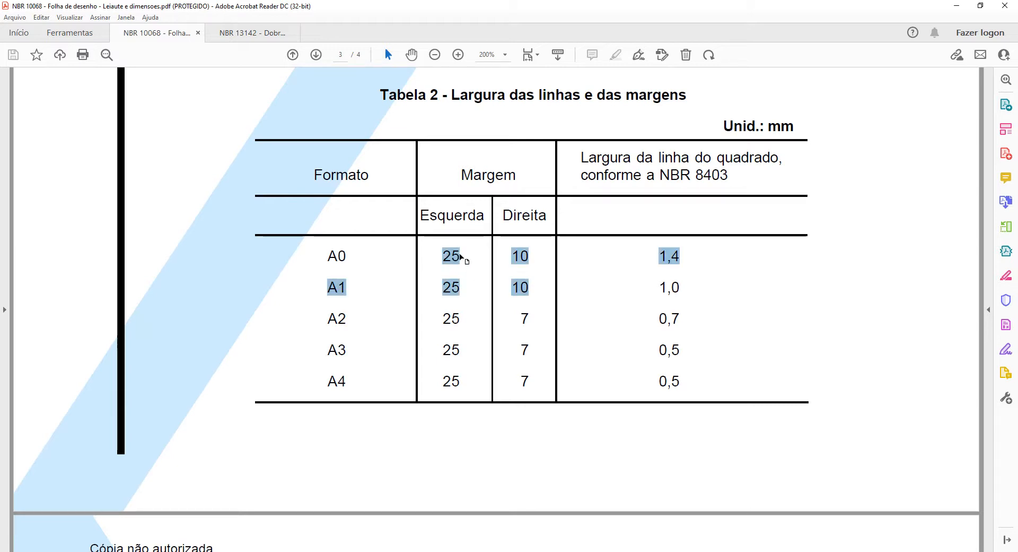
left_click(520, 263)
left_click_drag(530, 257, 509, 257)
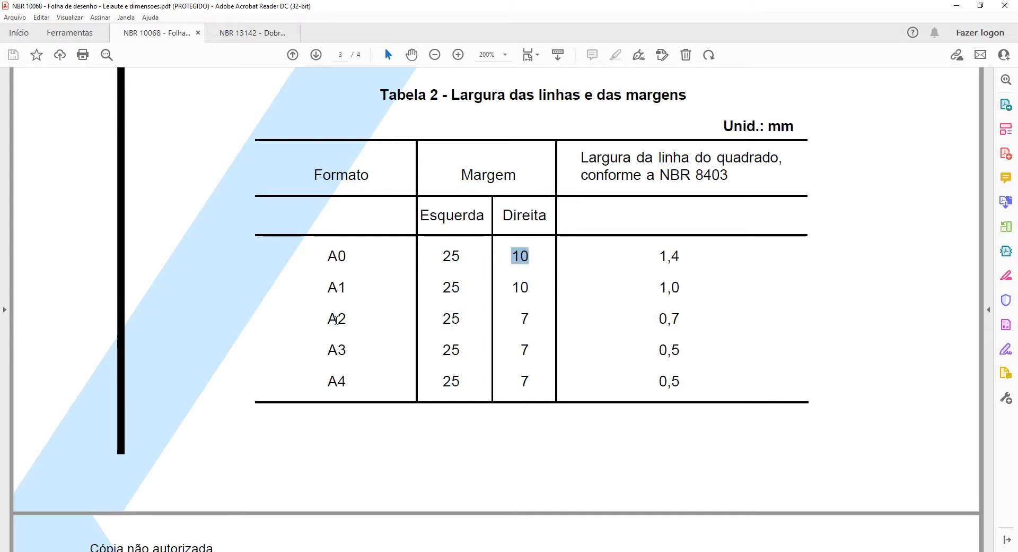
Highlight the A2 format's margin values in Table 2, followed by the A0 row's left and right margins.
left_click_drag(336, 320, 351, 323)
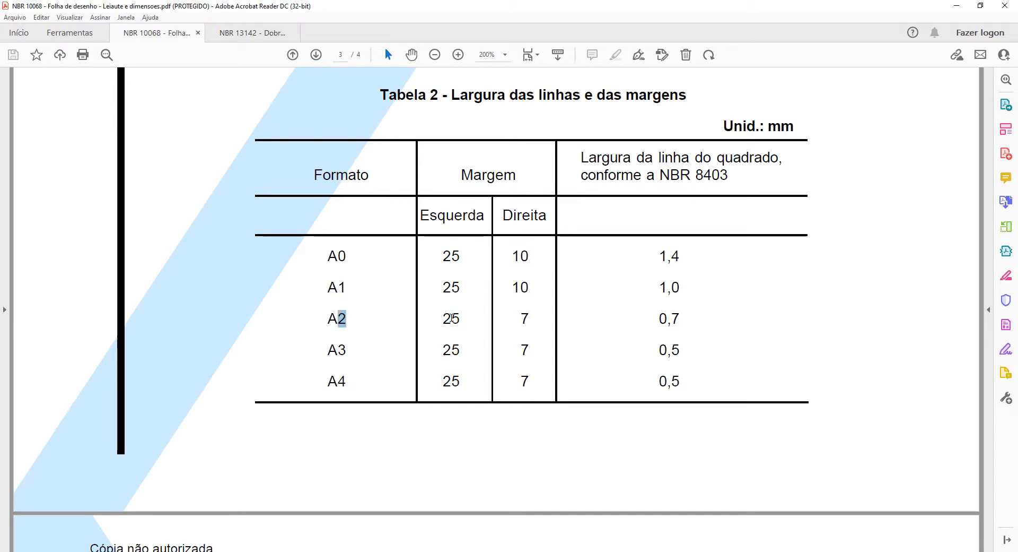
left_click_drag(441, 319, 460, 322)
mouse_move(519, 317)
left_mouse_down()
mouse_move(531, 351)
mouse_move(525, 317)
left_mouse_up()
left_click_drag(332, 258, 528, 259)
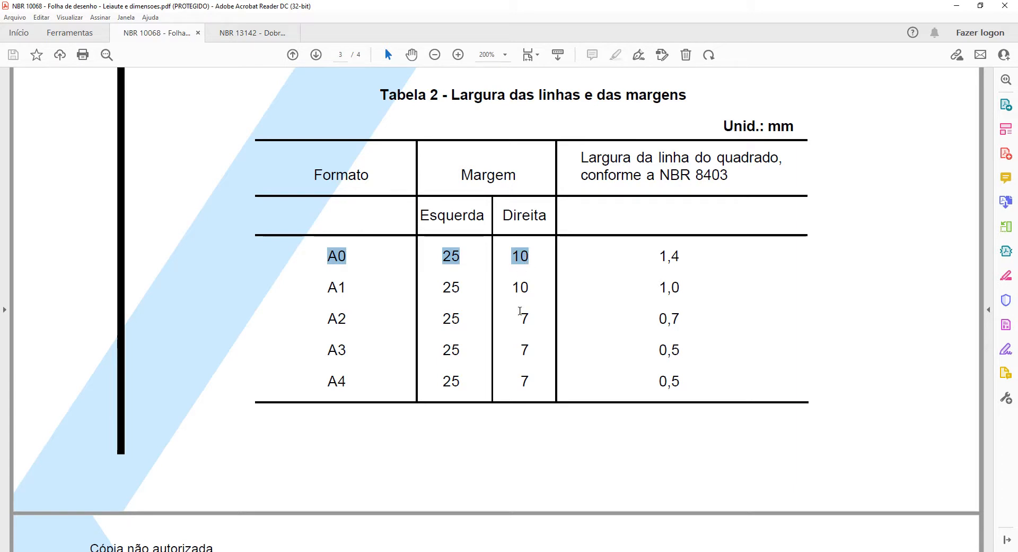
Switch to AutoCAD, open the A0 - teste layout and bring its whole blank sheet into view.
key("alt+Tab")
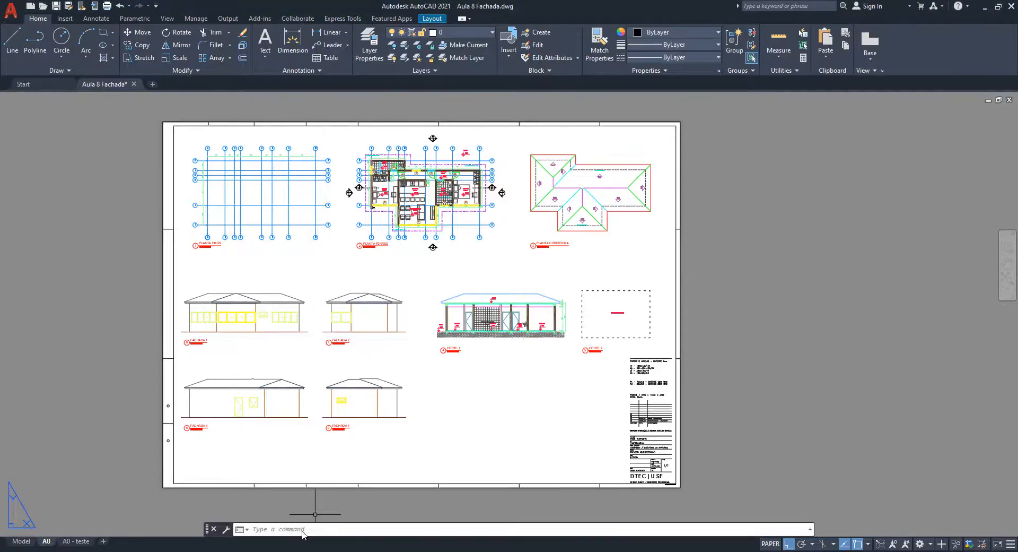
left_click(74, 541)
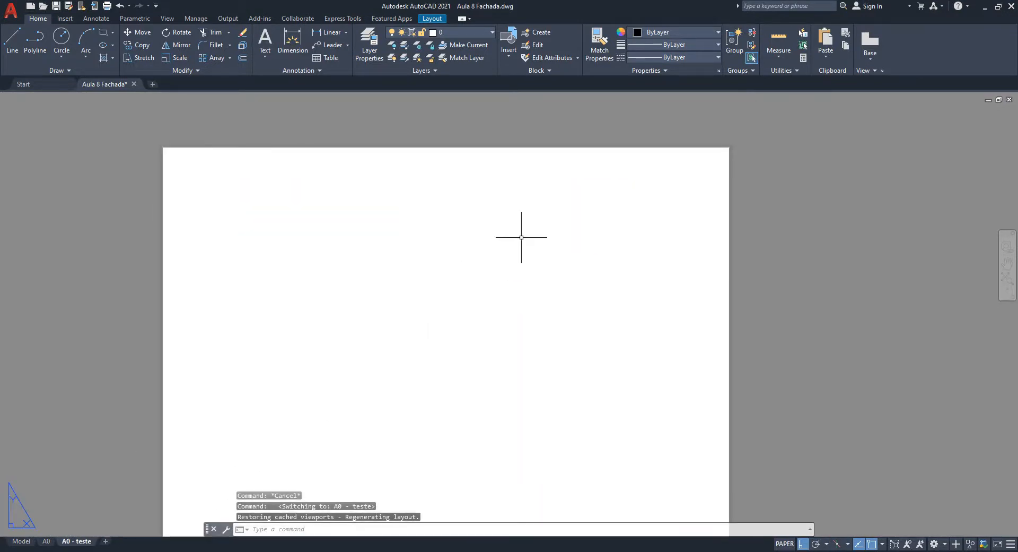
scroll(511, 213, "up", 4)
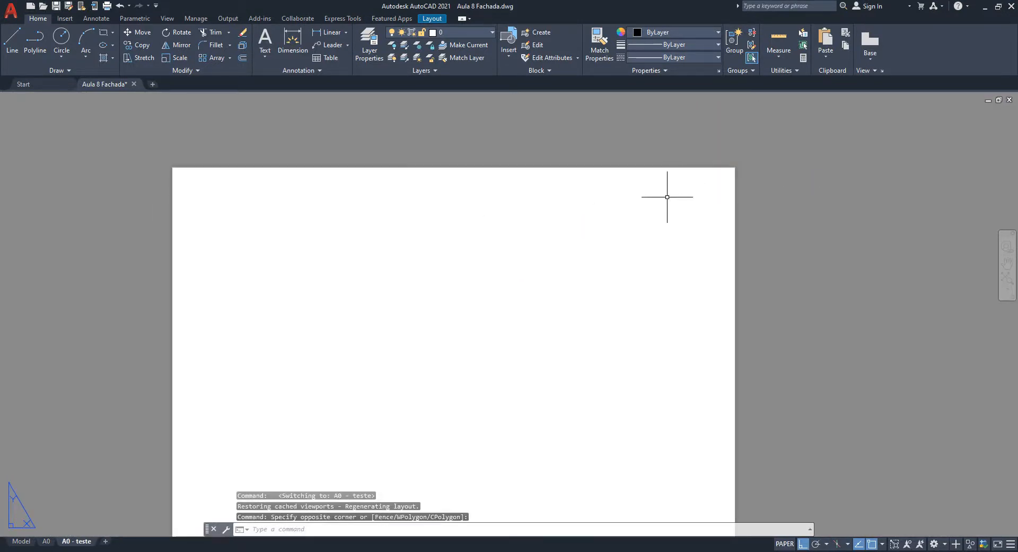
left_click(697, 145)
middle_click_drag(227, 178, 383, 171)
scroll(362, 160, "down", 4)
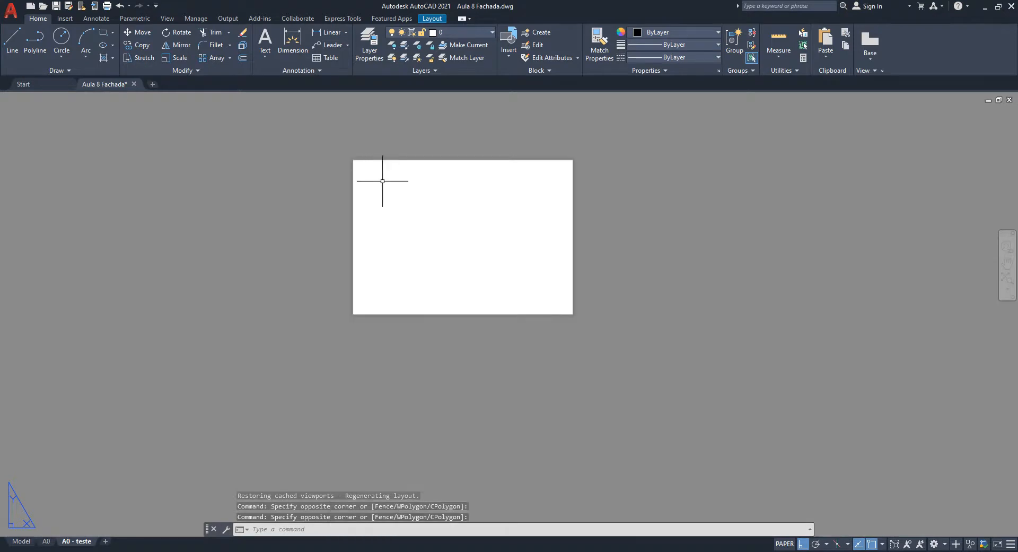
middle_click_drag(555, 311, 532, 346)
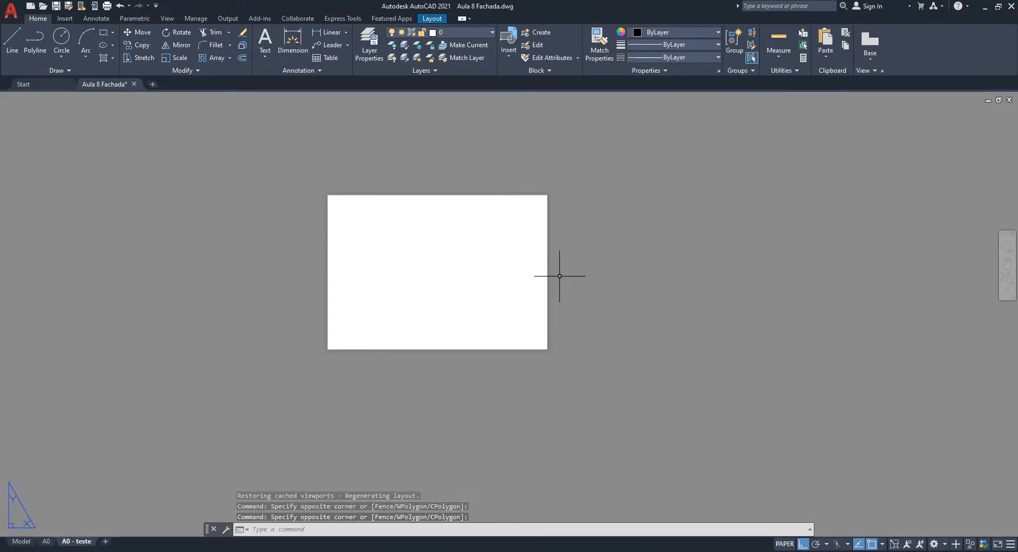
middle_click_drag(716, 307, 669, 300)
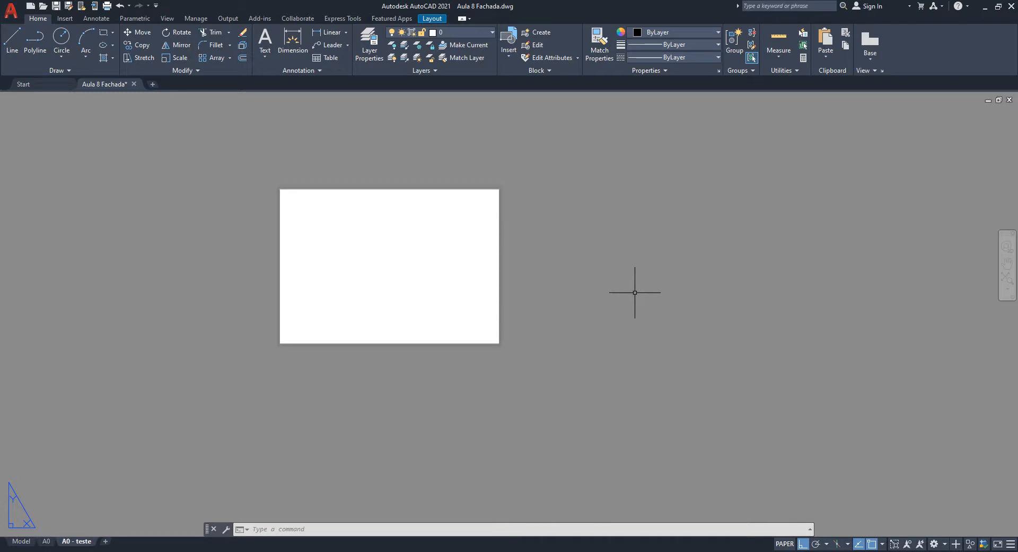
scroll(605, 317, "up", 3)
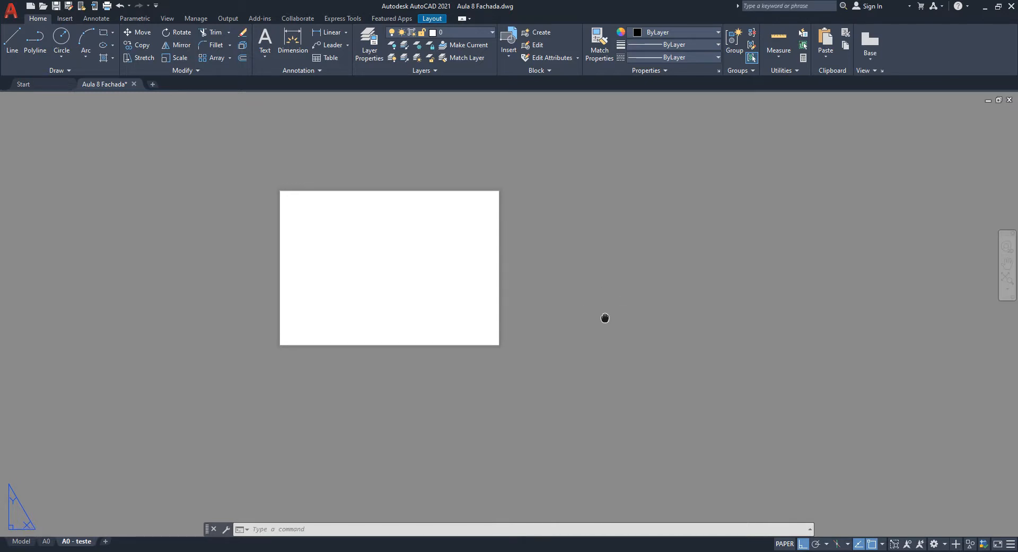
middle_click_drag(534, 342, 671, 295)
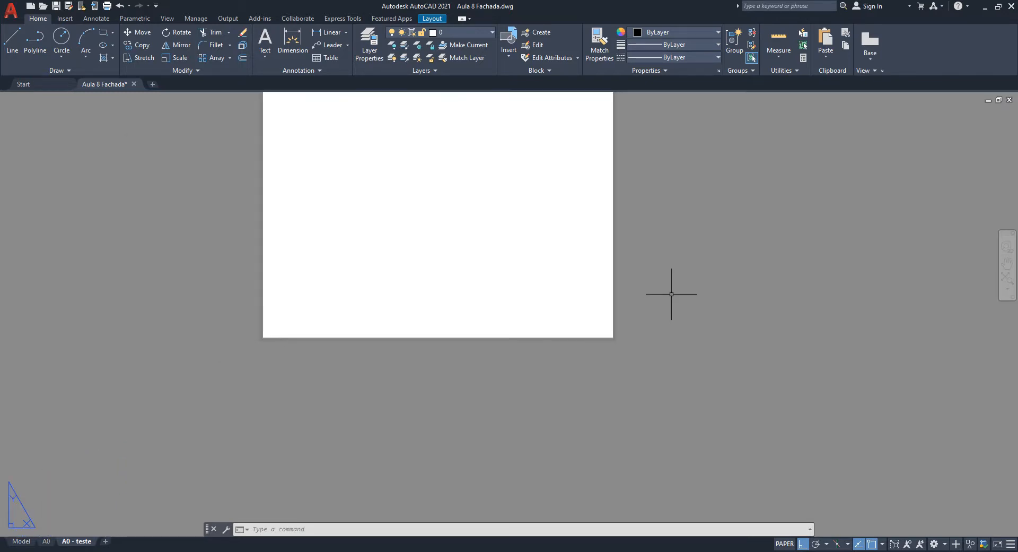
middle_click_drag(757, 332, 645, 326)
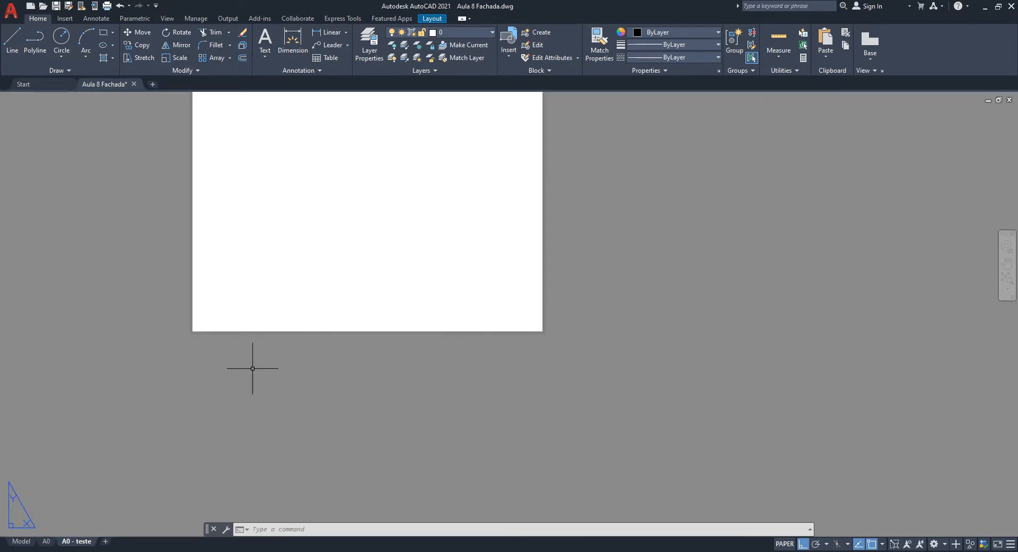
scroll(150, 359, "up", 1)
scroll(232, 325, "down", 2)
middle_click_drag(513, 311, 503, 341)
key("Escape")
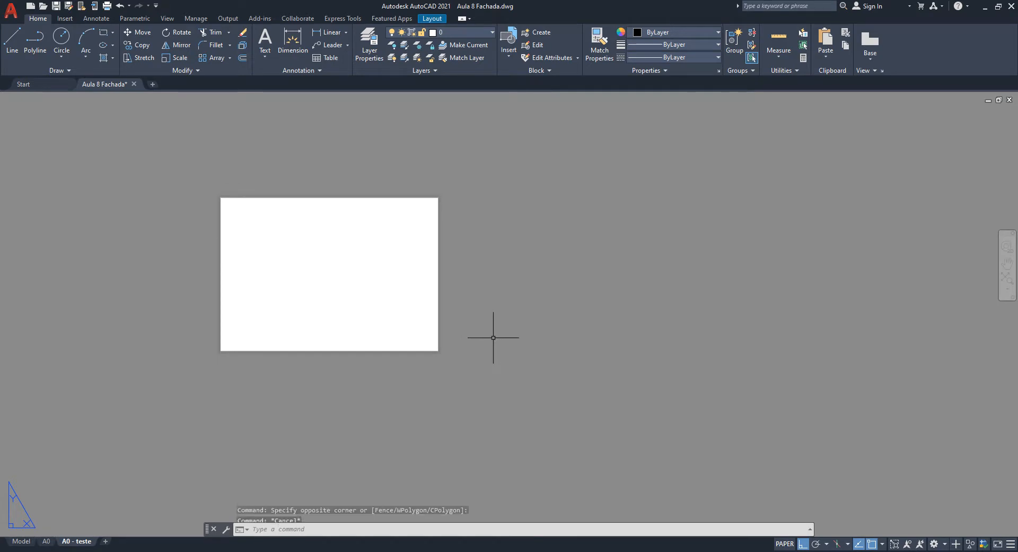
Draw a freehand rectangle beside the blank sheet, roughly matching the sheet's height.
type("rec")
key("Return")
left_click(480, 353)
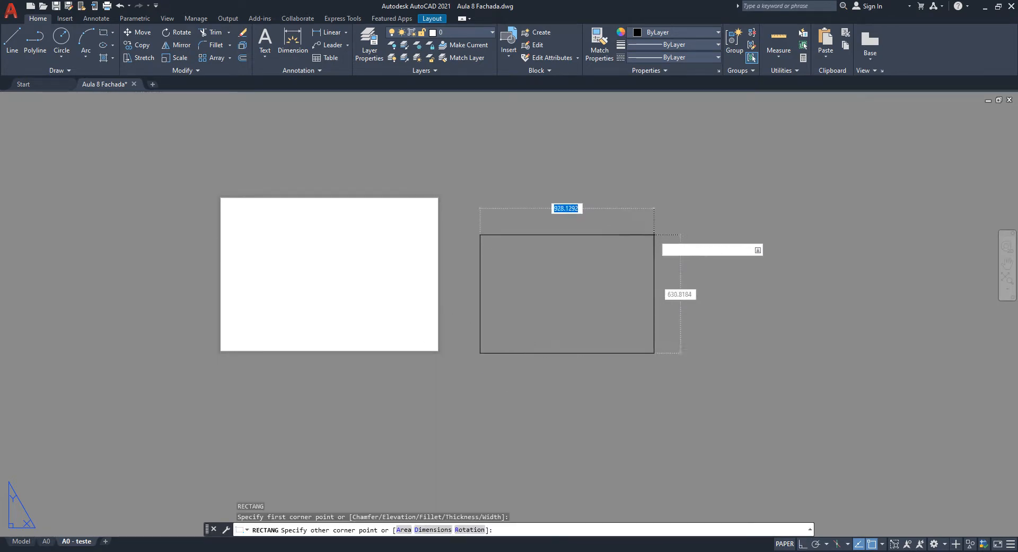
left_click(672, 199)
Move the rectangle by its lower-left corner onto the sheet's lower-left corner, with Ortho off.
type("m")
key("Return")
left_click(702, 229)
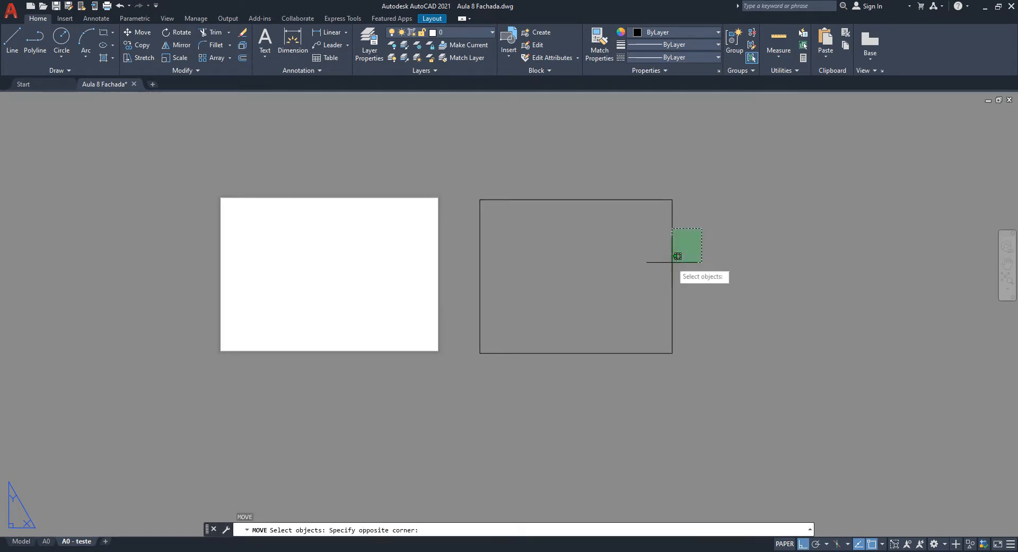
left_click(678, 256)
key("Return")
left_click(480, 353)
scroll(228, 356, "up", 2)
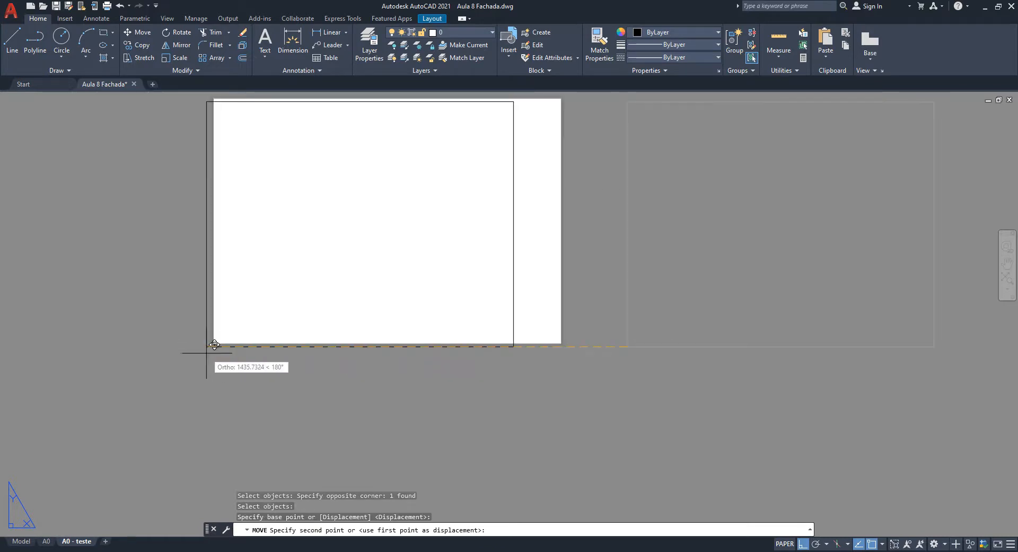
scroll(214, 344, "up", 2)
key("F8")
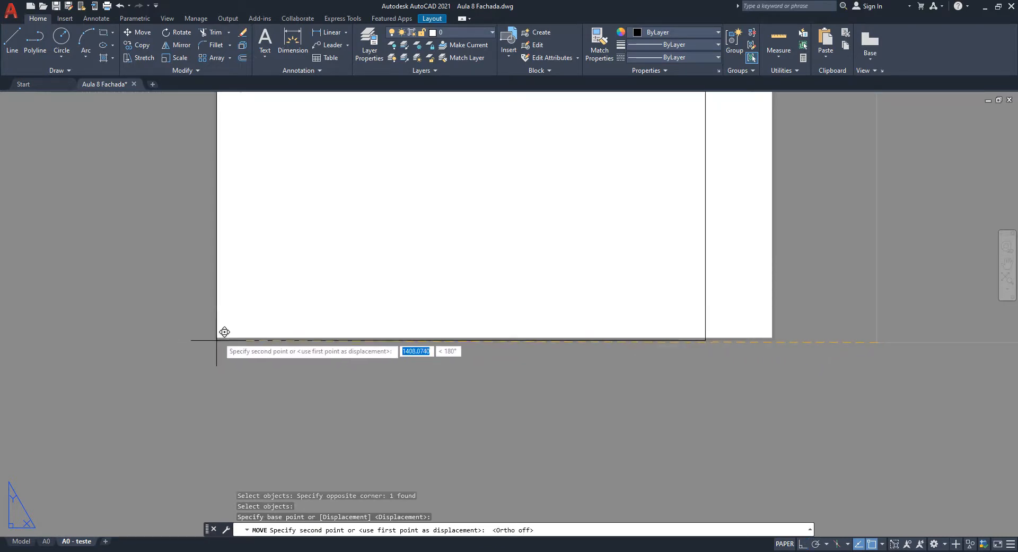
scroll(216, 337, "up", 2)
left_click(210, 340)
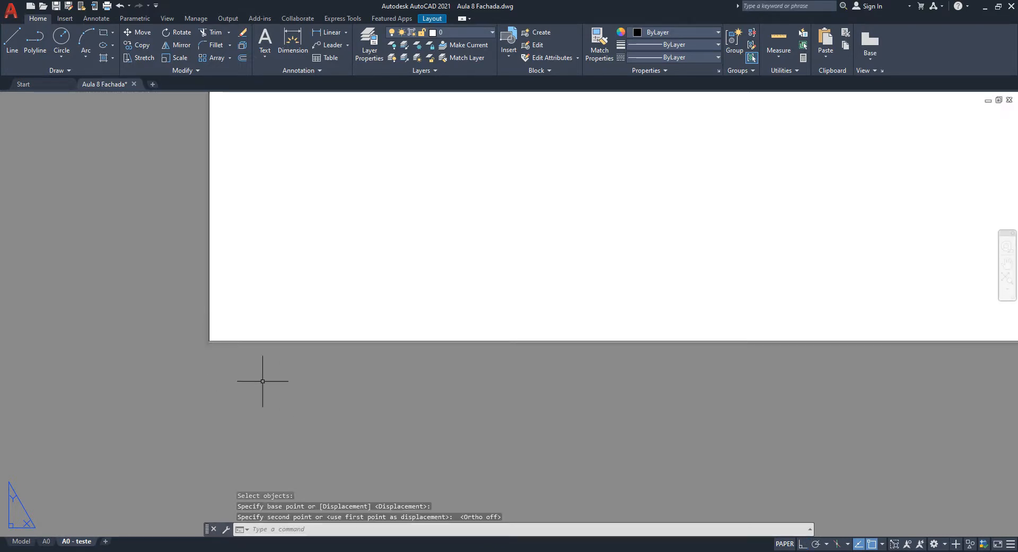
Inspect the rectangle's lower-left corner against the paper edge and delete the rectangle.
scroll(233, 374, "down", 6)
scroll(206, 374, "up", 4)
scroll(441, 371, "up", 3)
scroll(229, 388, "up", 2)
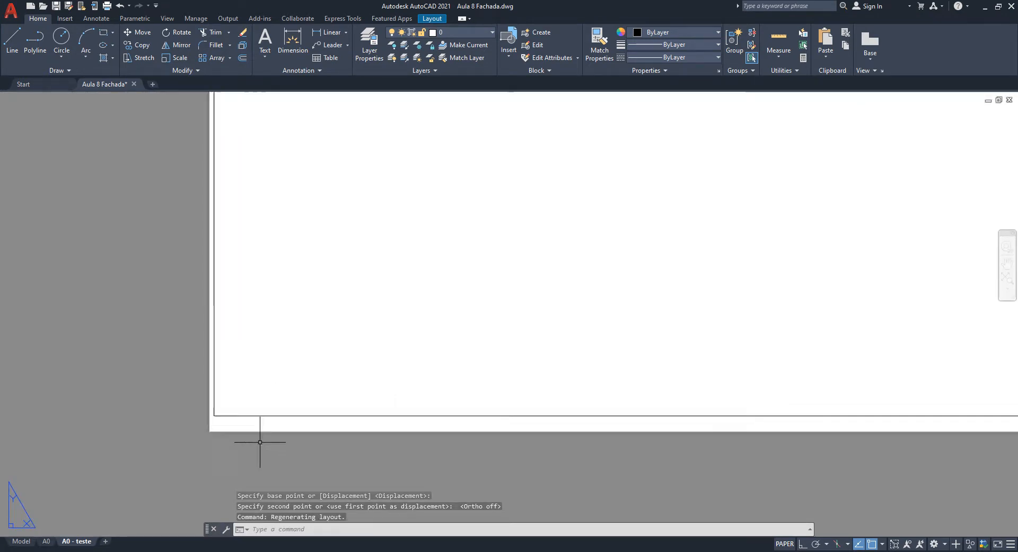
scroll(228, 434, "up", 4)
left_click(338, 442)
left_click(275, 360)
scroll(204, 319, "down", 4)
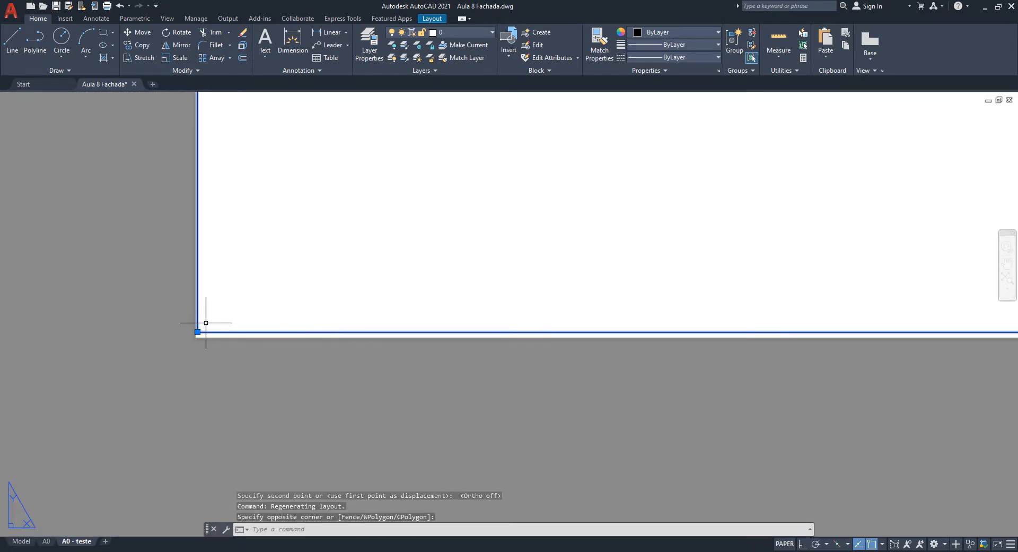
key("Delete")
middle_click_drag(205, 323, 305, 325)
scroll(314, 335, "down", 4)
scroll(367, 341, "up", 5)
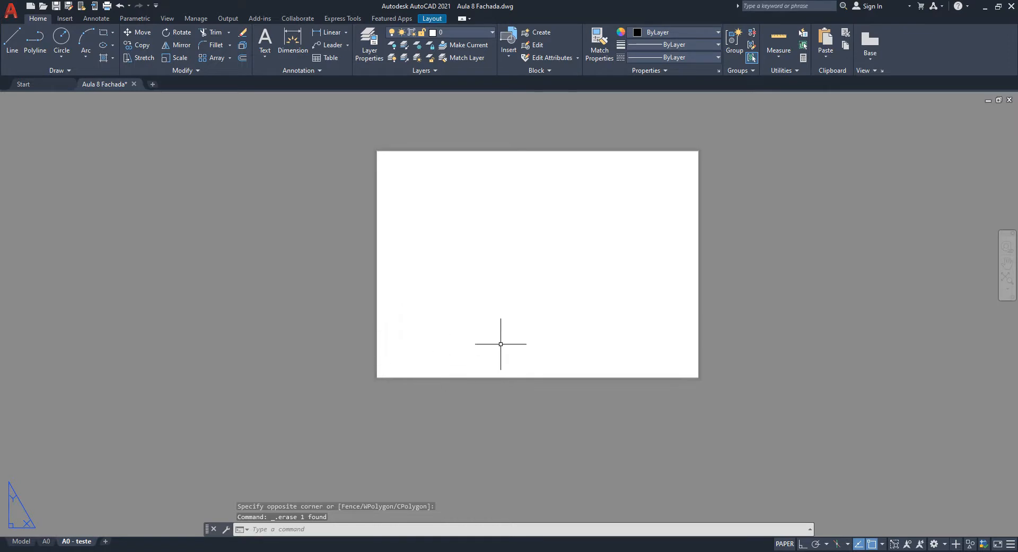
middle_click_drag(500, 345, 469, 357)
key("Escape")
key("Escape")
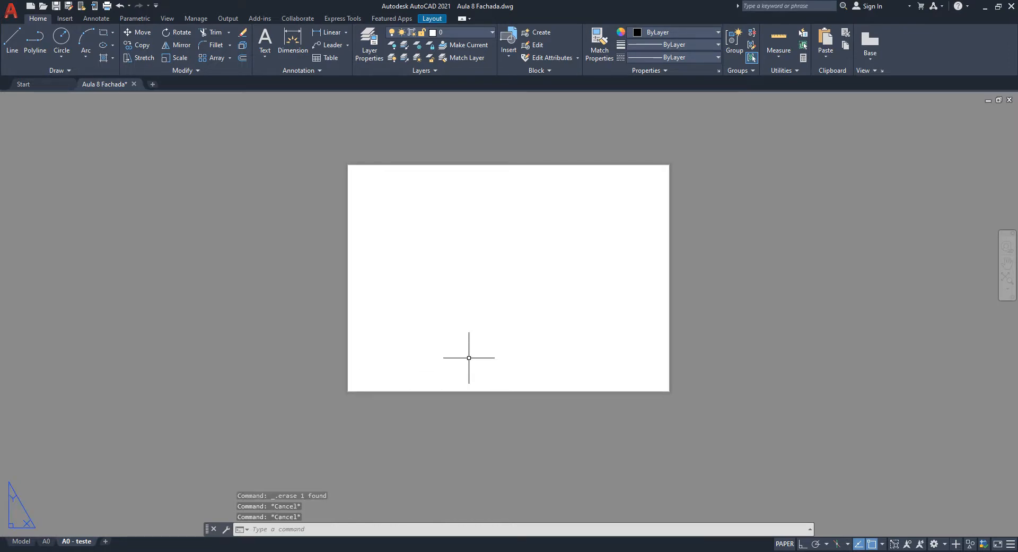
Draw a freehand reference line from the origin 0,0 to a point outside the sheet, diagonally below its lower-left corner.
type("l")
key("Return")
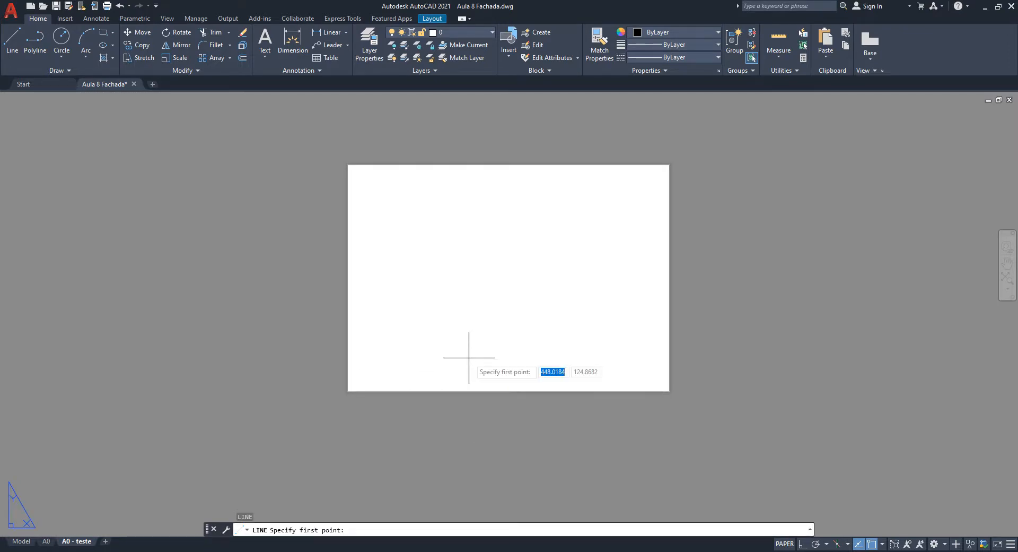
middle_click_drag(460, 377, 464, 338)
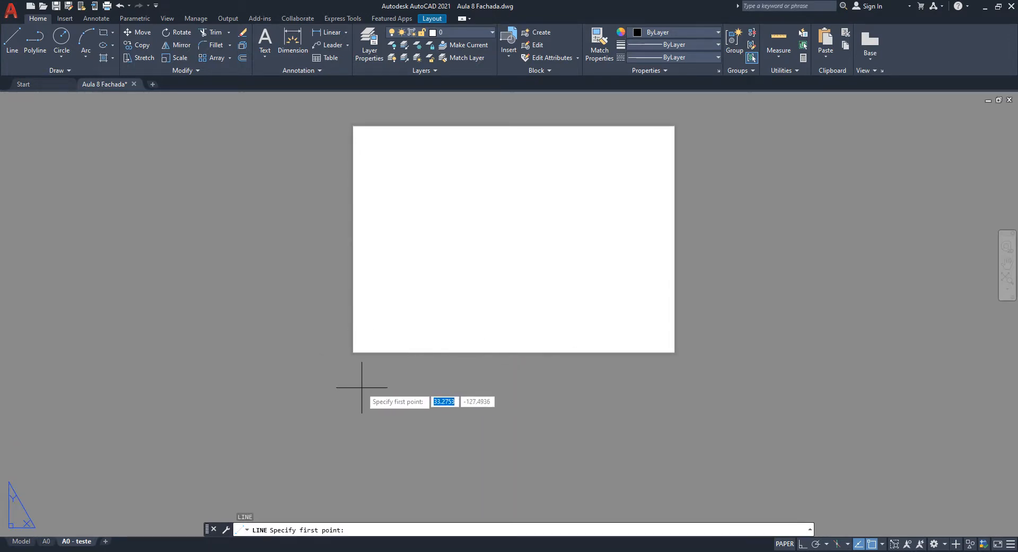
type("0")
key("Tab")
type("0")
key("Return")
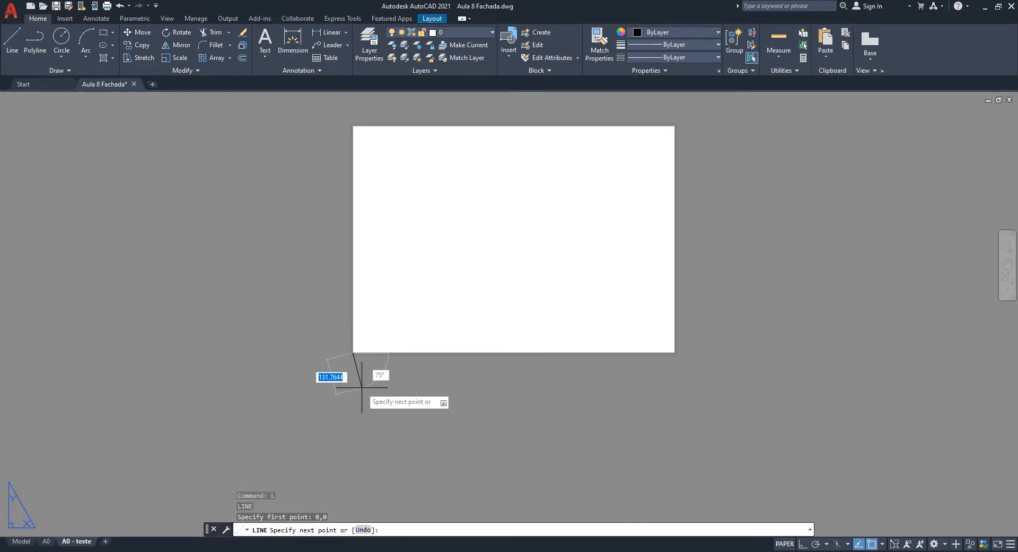
scroll(361, 387, "up", 3)
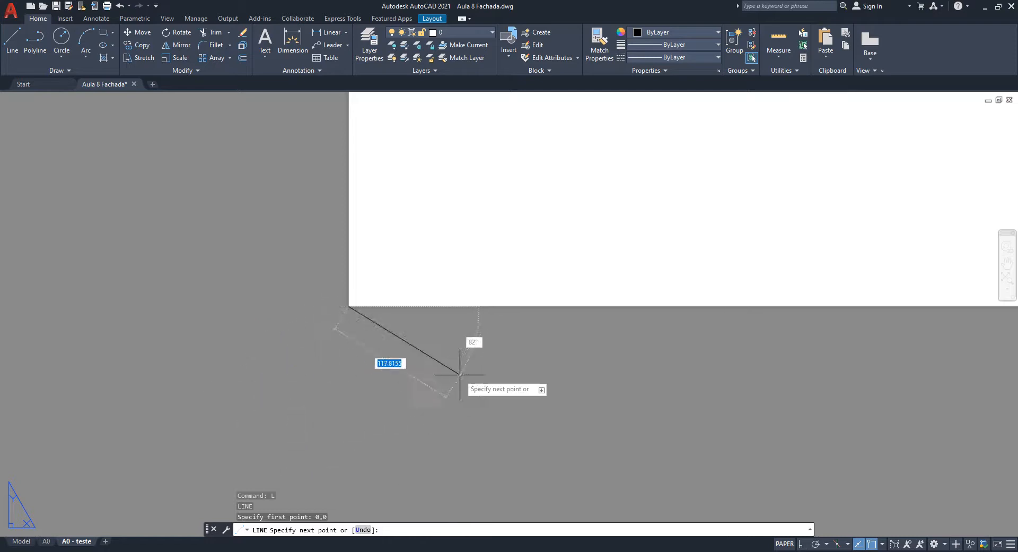
left_click(115, 441)
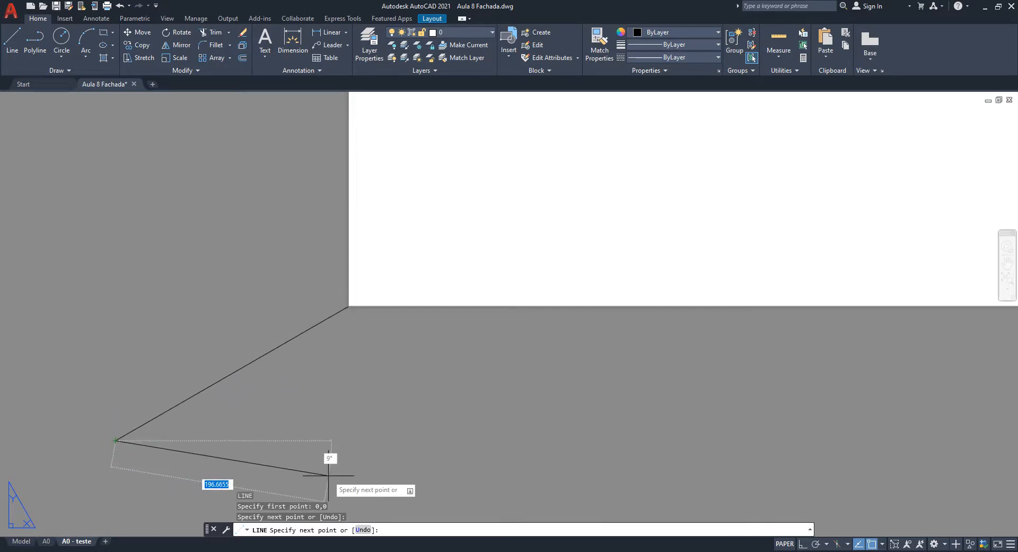
key("Escape")
scroll(366, 368, "down", 1)
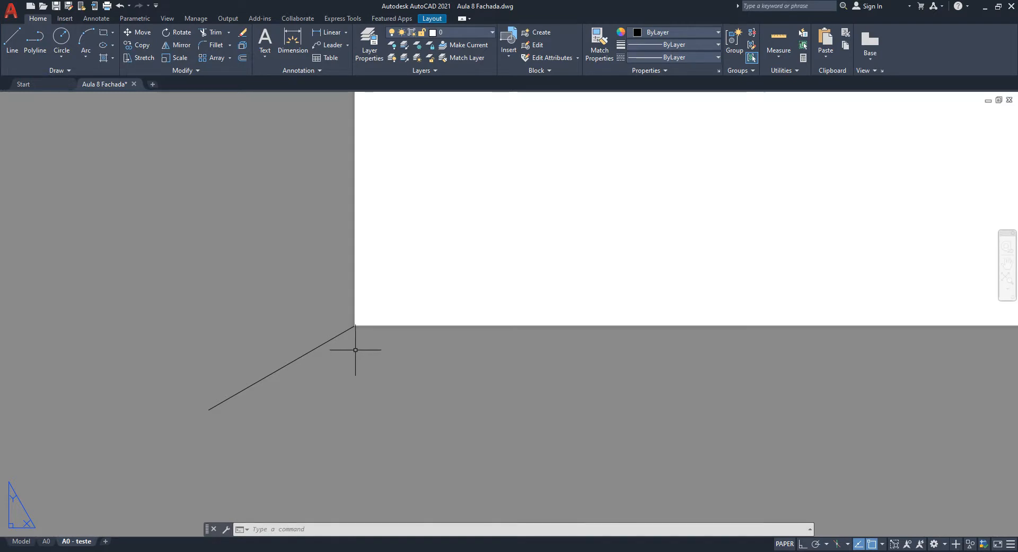
scroll(366, 372, "down", 4)
scroll(341, 396, "up", 4)
scroll(351, 399, "down", 4)
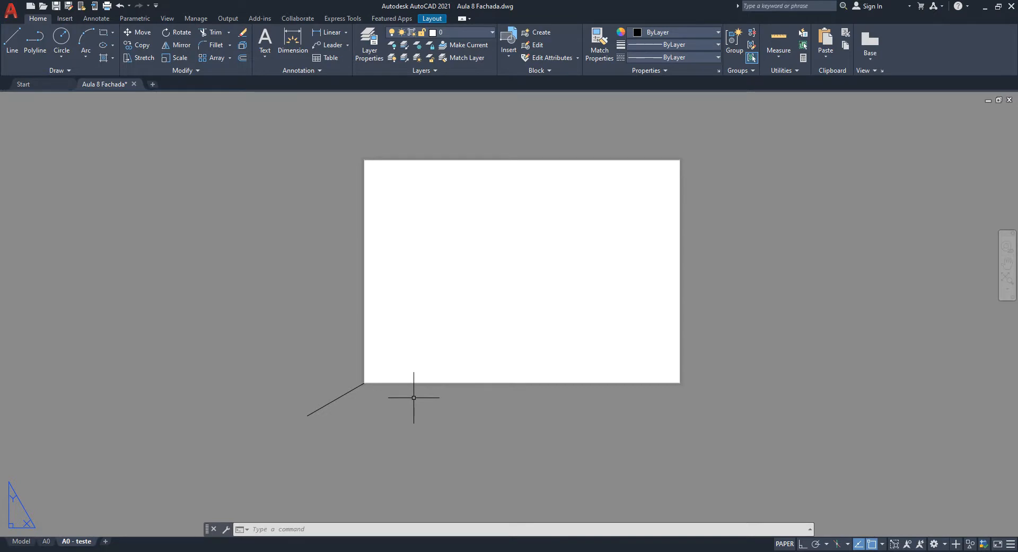
Draw a 1189 by 841 rectangle over the sheet, starting from the reference line's endpoint at the origin.
key("Escape")
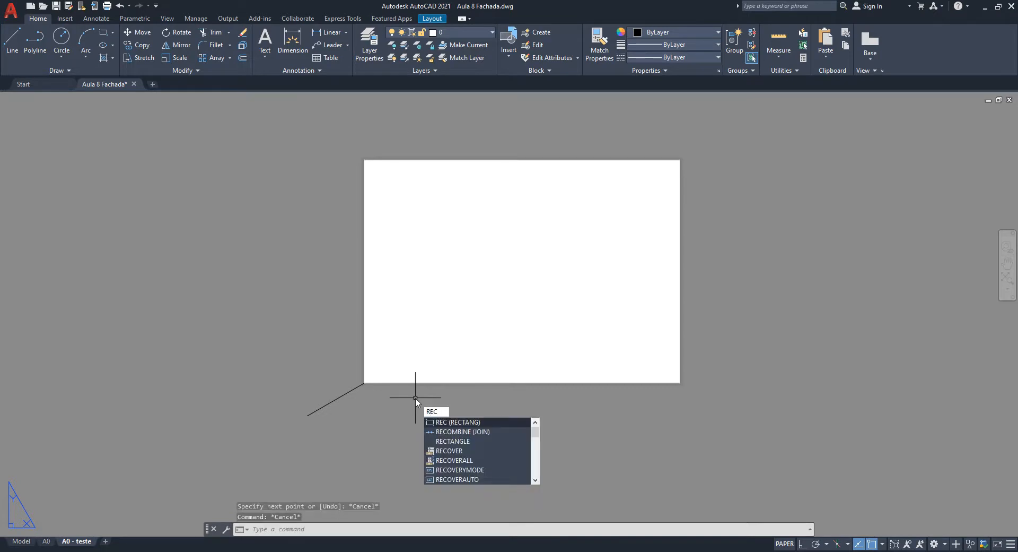
key("Return")
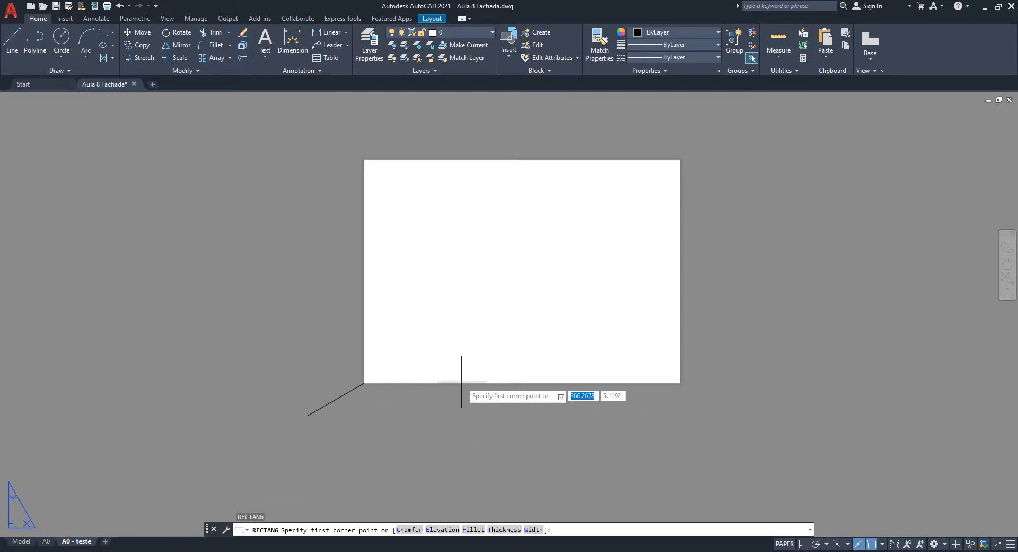
scroll(408, 411, "up", 4)
left_click(294, 319)
scroll(294, 318, "down", 4)
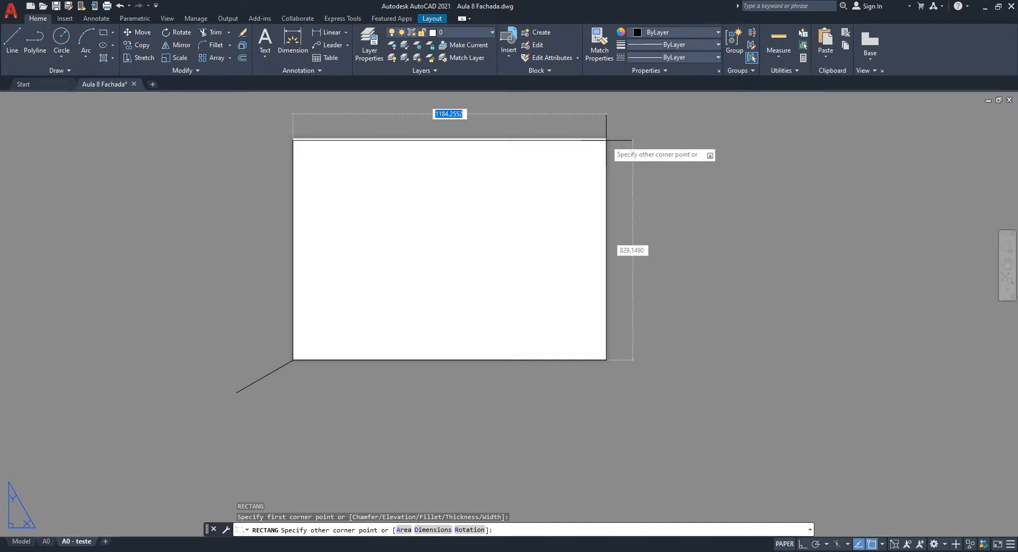
type("@")
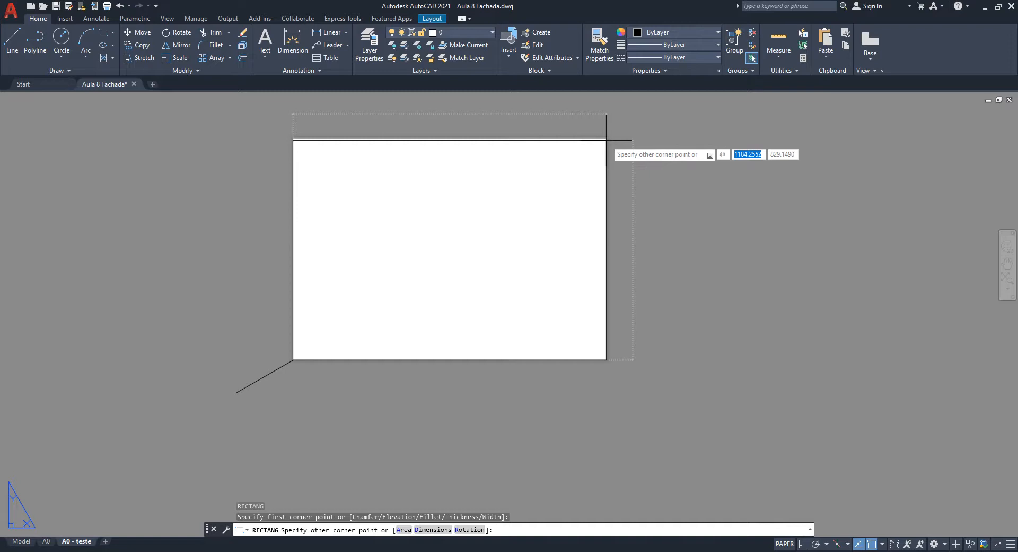
type("11")
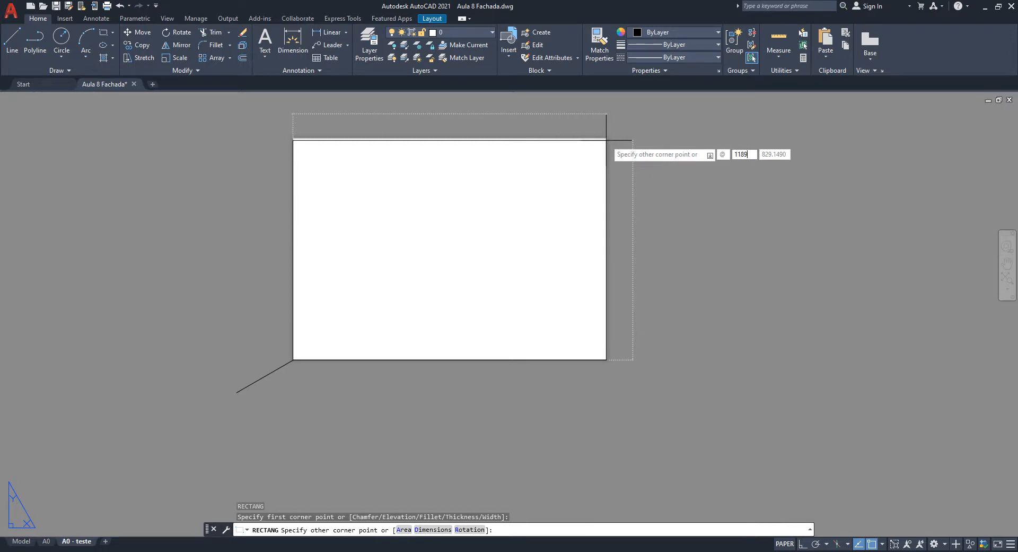
type("89")
key("Tab")
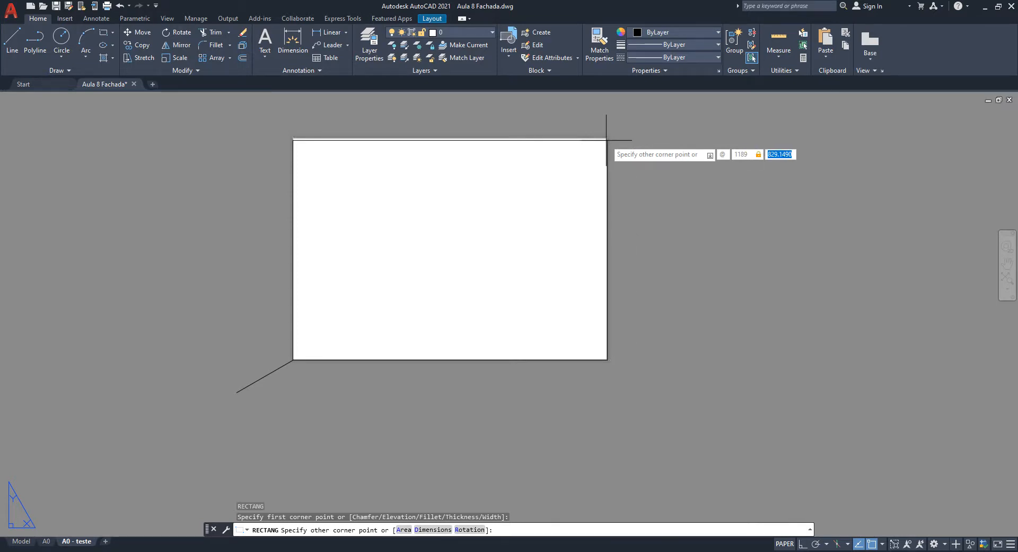
type("841")
key("Return")
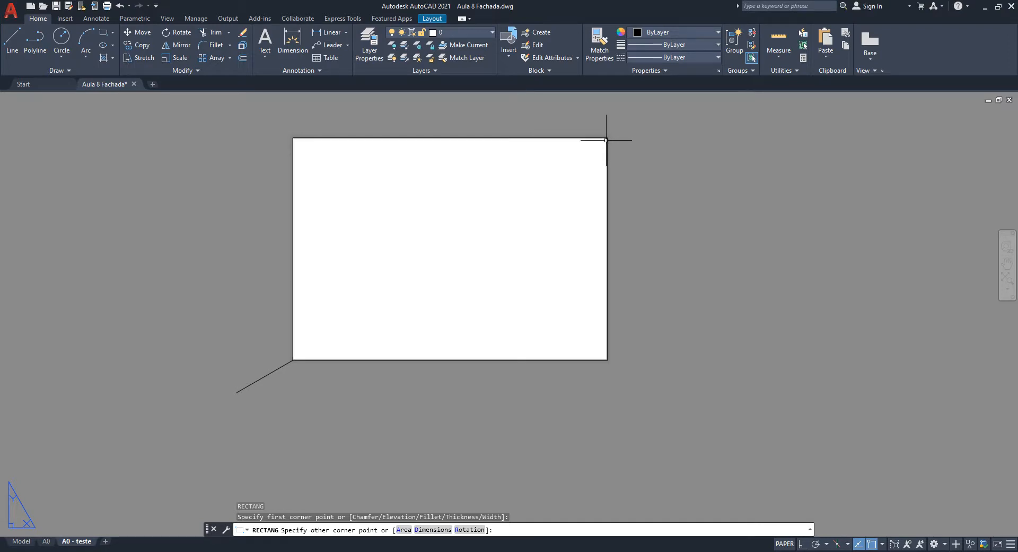
key("Escape")
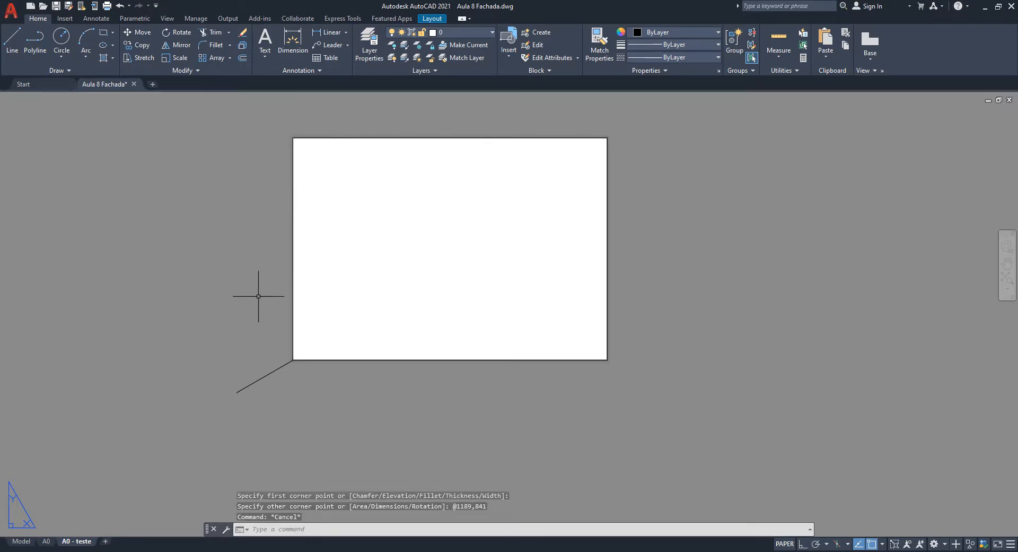
Delete the diagonal reference line outside the sheet's lower-left corner.
left_click(267, 398)
left_click(225, 370)
key("Delete")
Select the sheet outline rectangle and examine its corners and edges against the paper boundary.
scroll(230, 393, "up", 3)
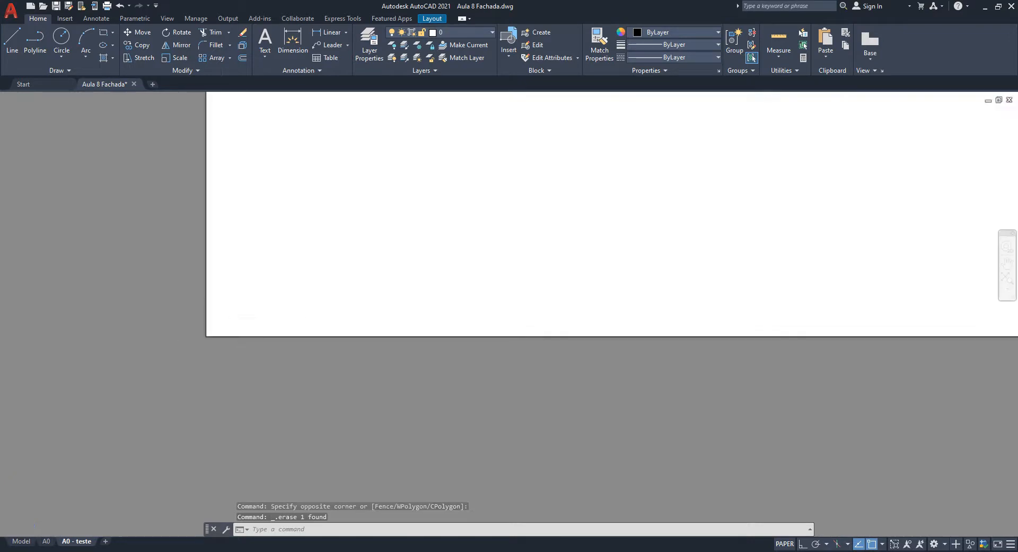
left_click(216, 332)
scroll(191, 375, "down", 3)
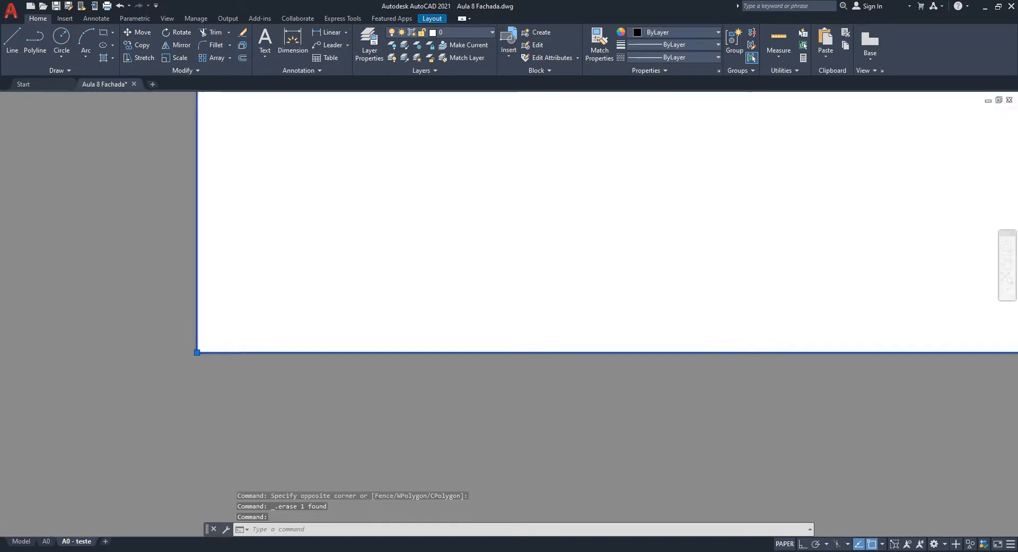
middle_click_drag(754, 212, 466, 370)
scroll(580, 273, "down", 2)
scroll(561, 285, "up", 2)
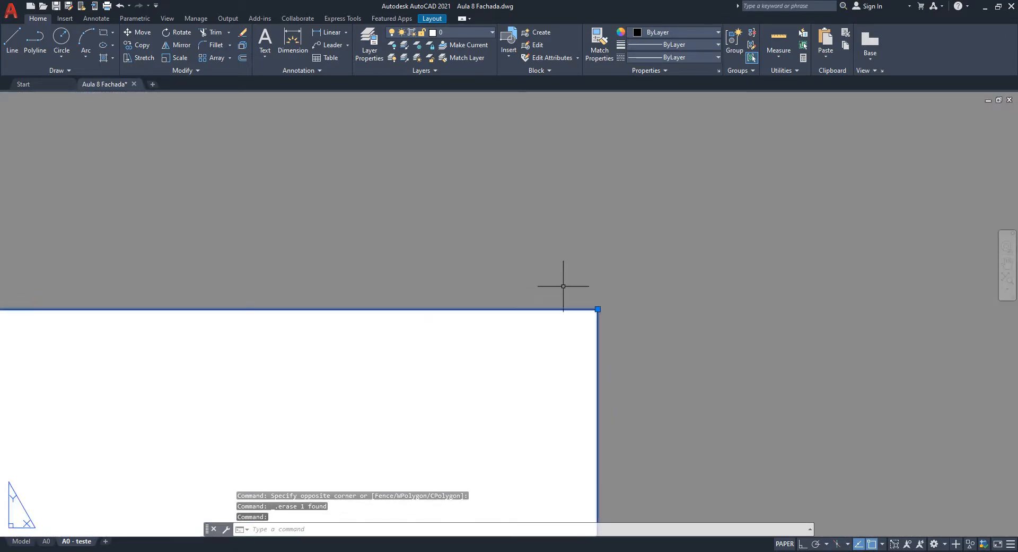
middle_click_drag(430, 326, 822, 300)
scroll(295, 299, "up", 2)
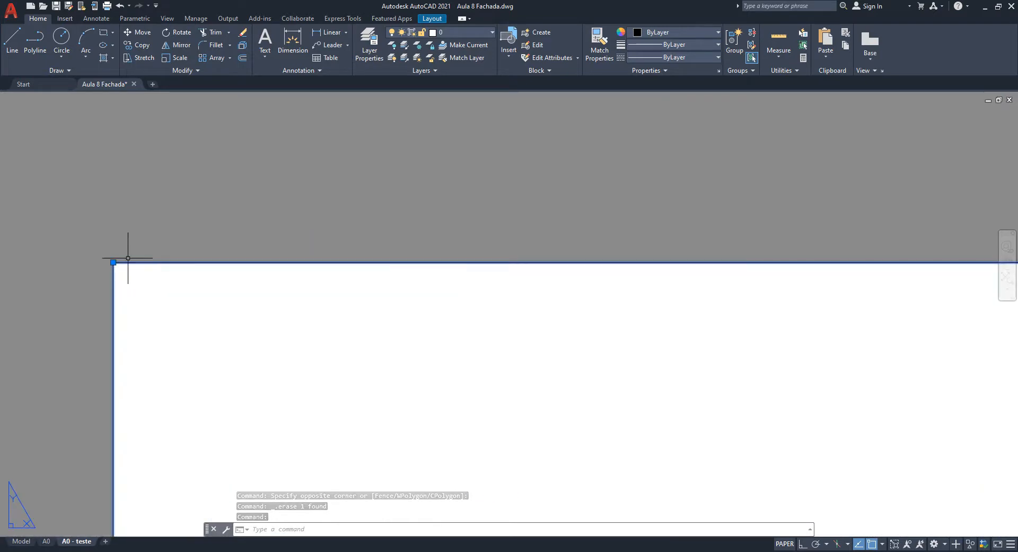
scroll(241, 255, "down", 5)
key("Escape")
scroll(419, 248, "up", 4)
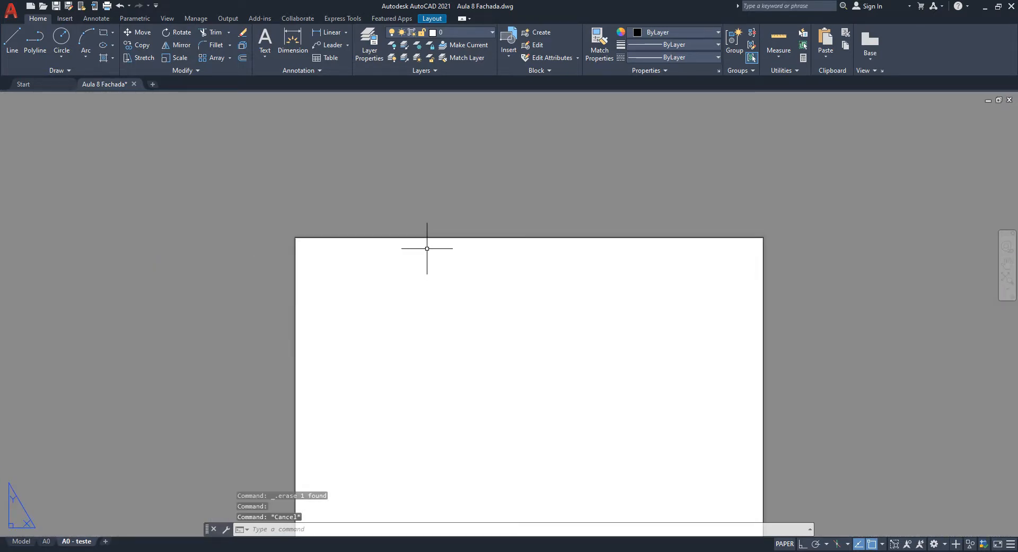
scroll(427, 248, "down", 6)
scroll(442, 261, "up", 4)
middle_click_drag(502, 282, 493, 260)
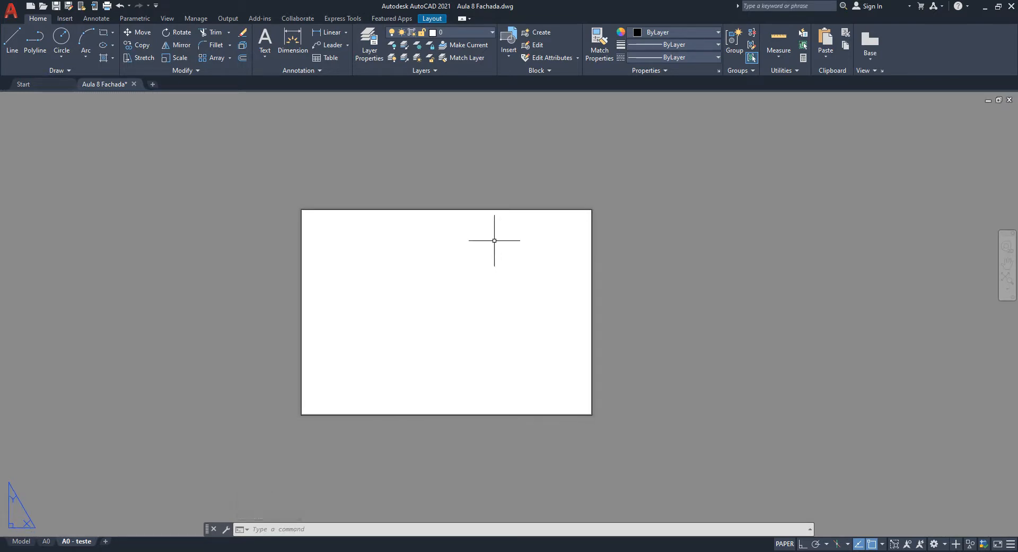
scroll(272, 452, "up", 4)
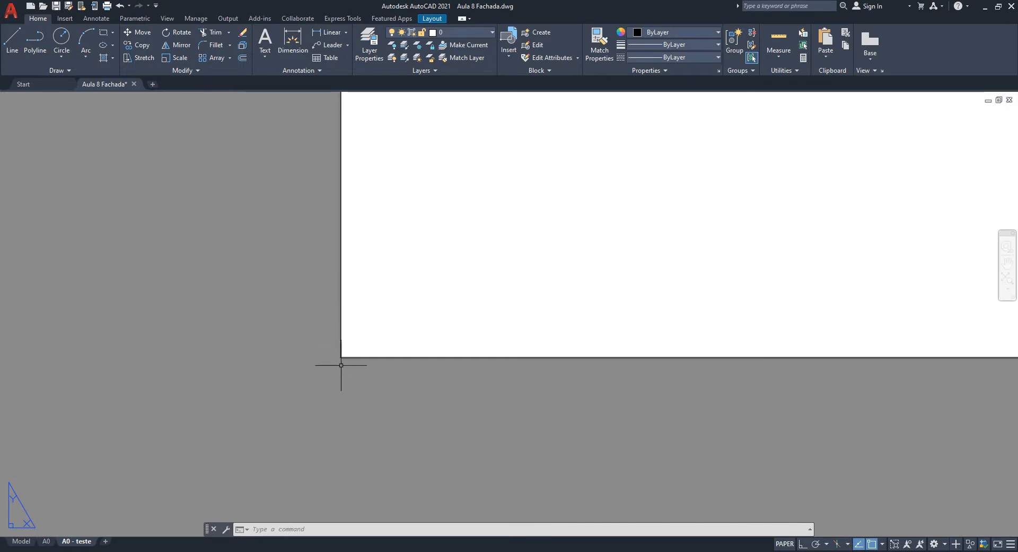
scroll(244, 412, "down", 4)
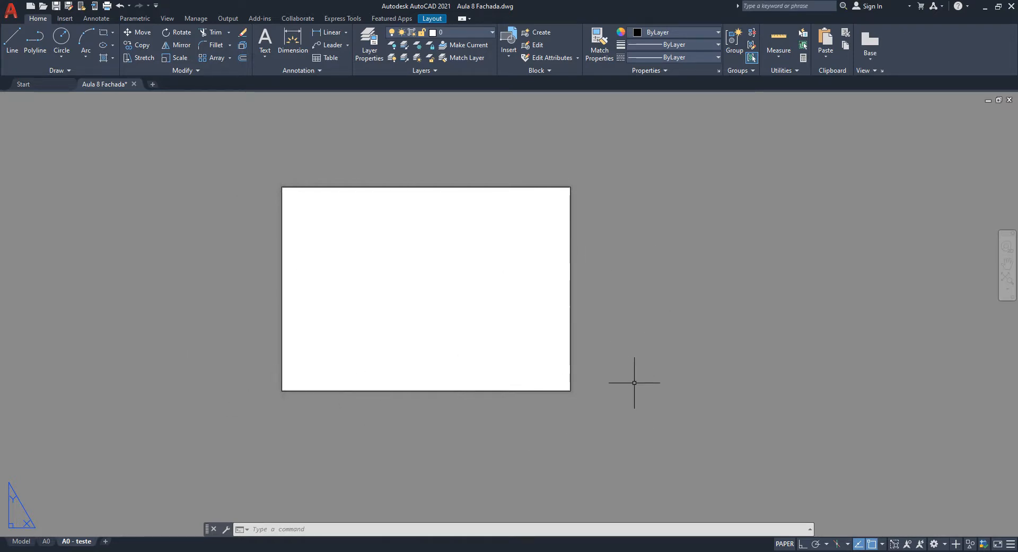
Offset the sheet outline rectangle inward by 10 to create the margin frame.
scroll(359, 275, "up", 2)
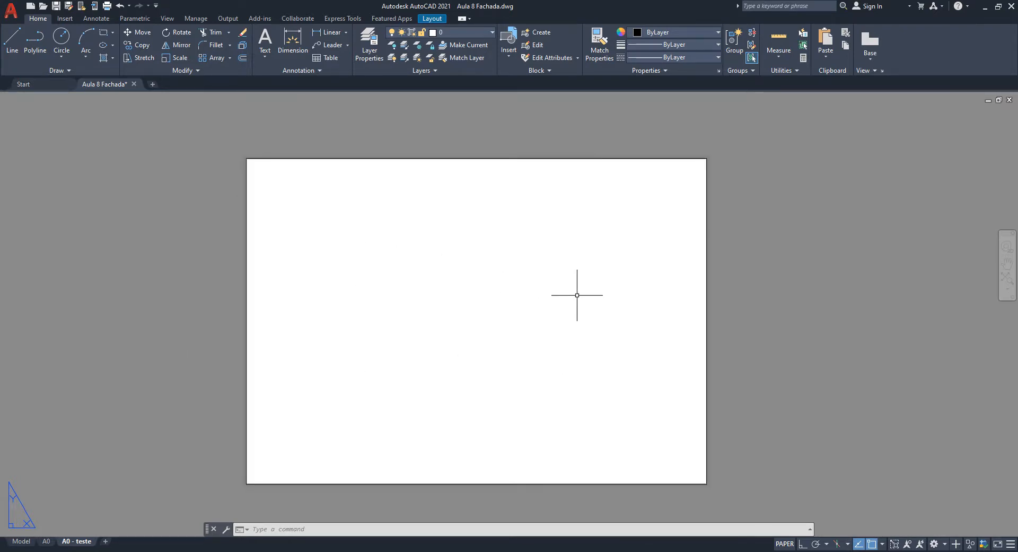
middle_click_drag(578, 293, 578, 277)
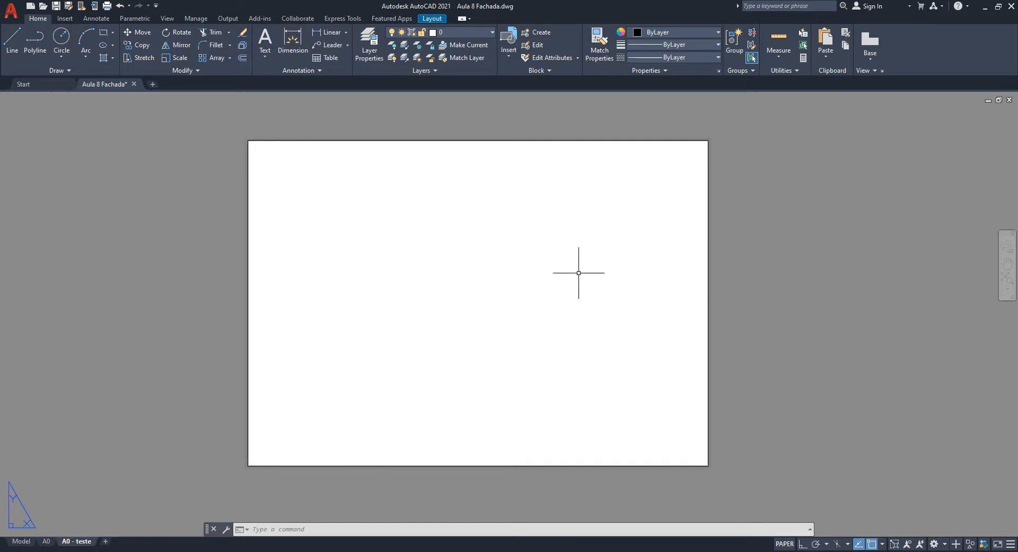
scroll(570, 270, "down", 2)
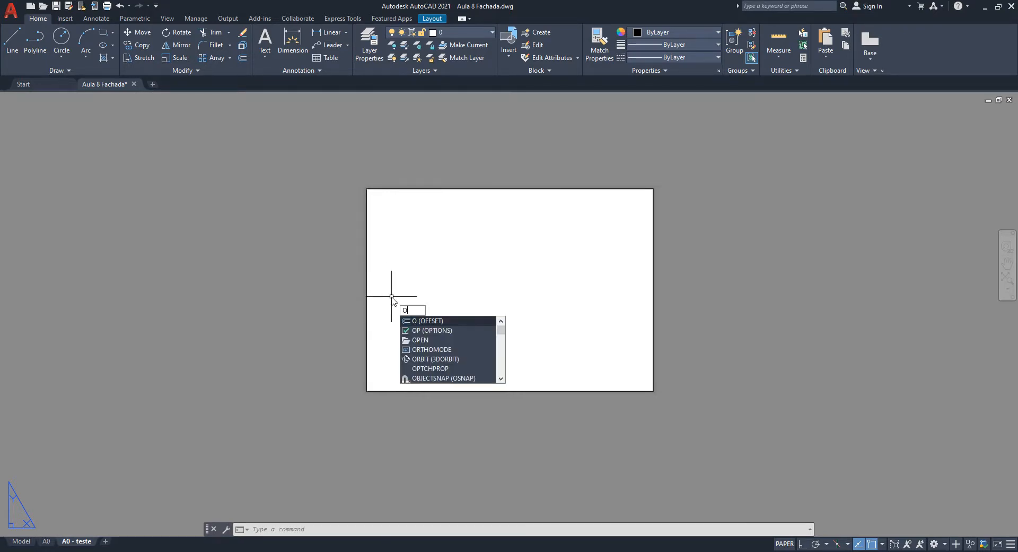
key("Return")
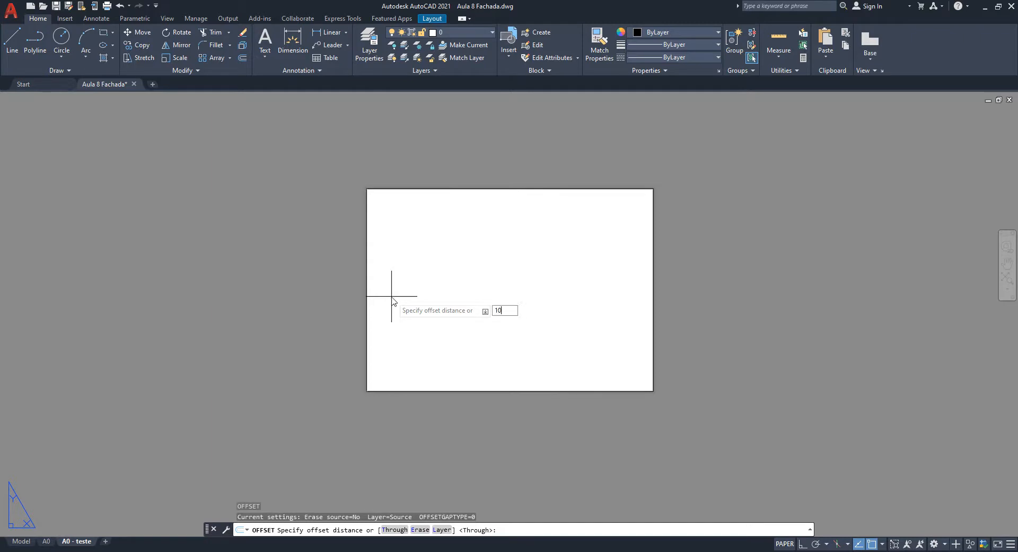
key("Return")
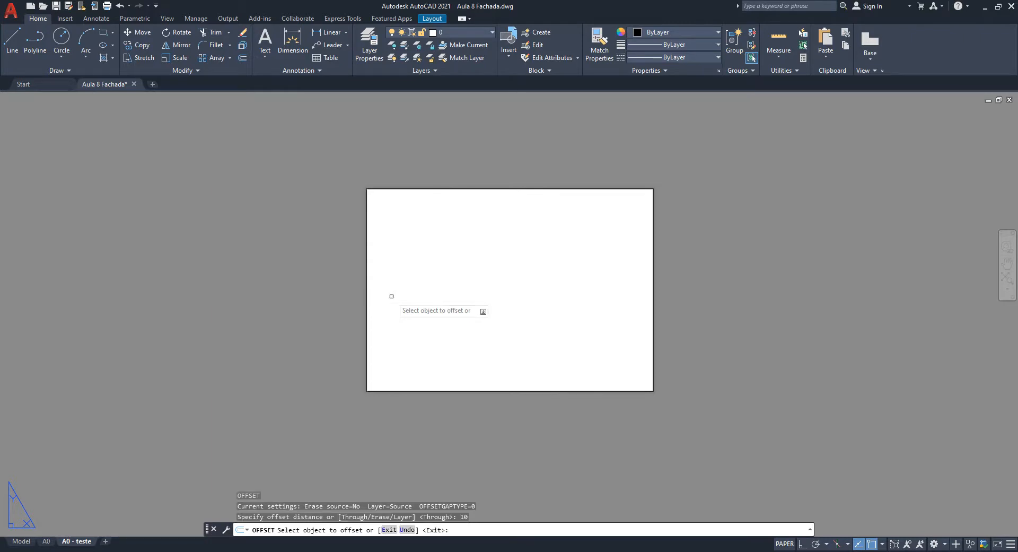
left_click(486, 189)
left_click(495, 245)
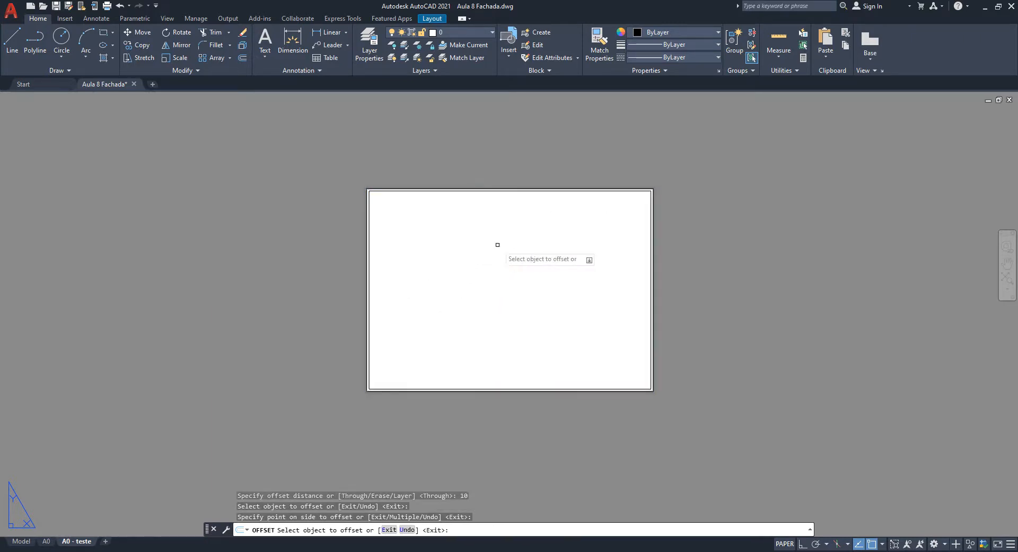
key("Escape")
Stretch the left edge of the inner margin frame inward by 15.
scroll(637, 216, "up", 5)
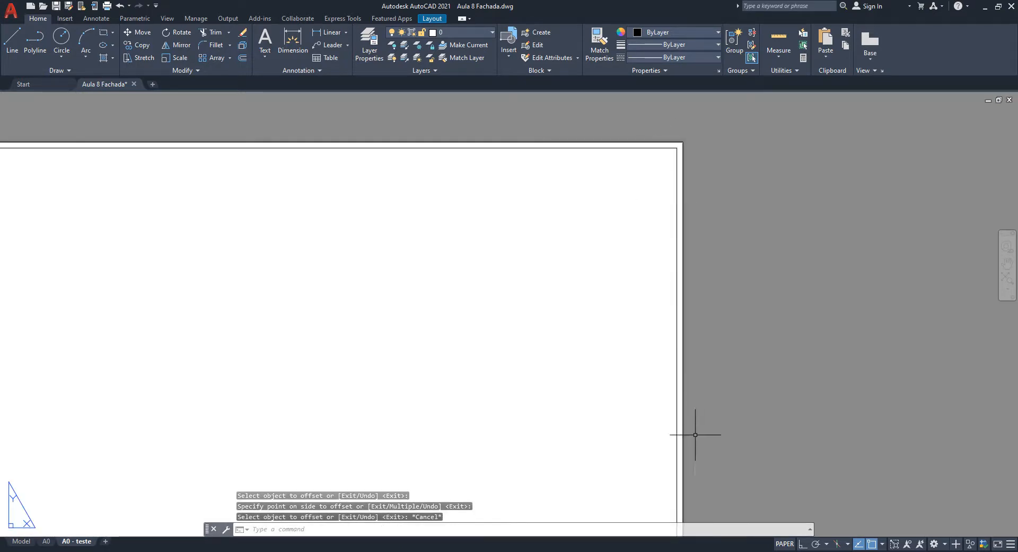
middle_click_drag(695, 441, 698, 151)
middle_click_drag(692, 296, 698, 415)
scroll(686, 403, "down", 2)
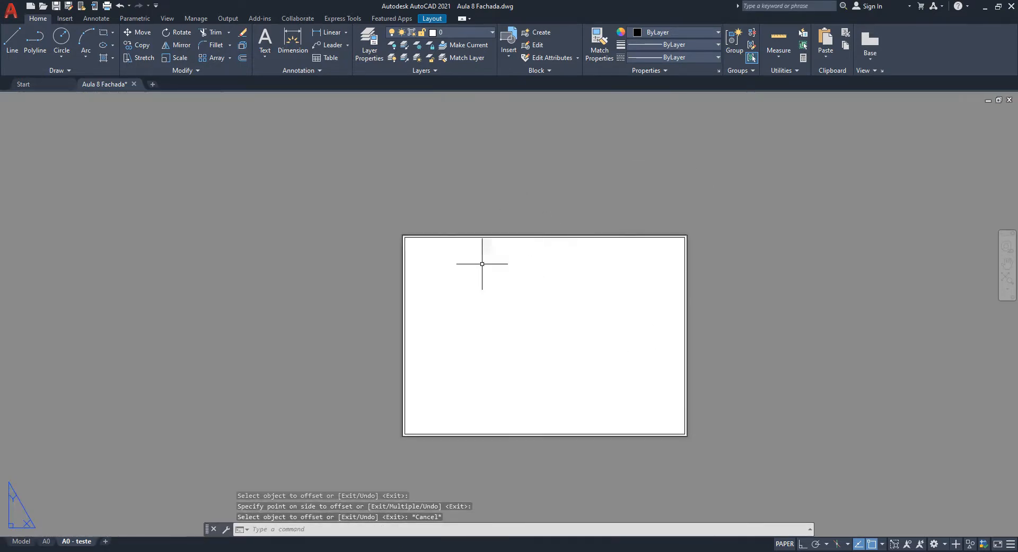
scroll(417, 310, "up", 1)
middle_click_drag(391, 334, 390, 279)
scroll(391, 281, "up", 3)
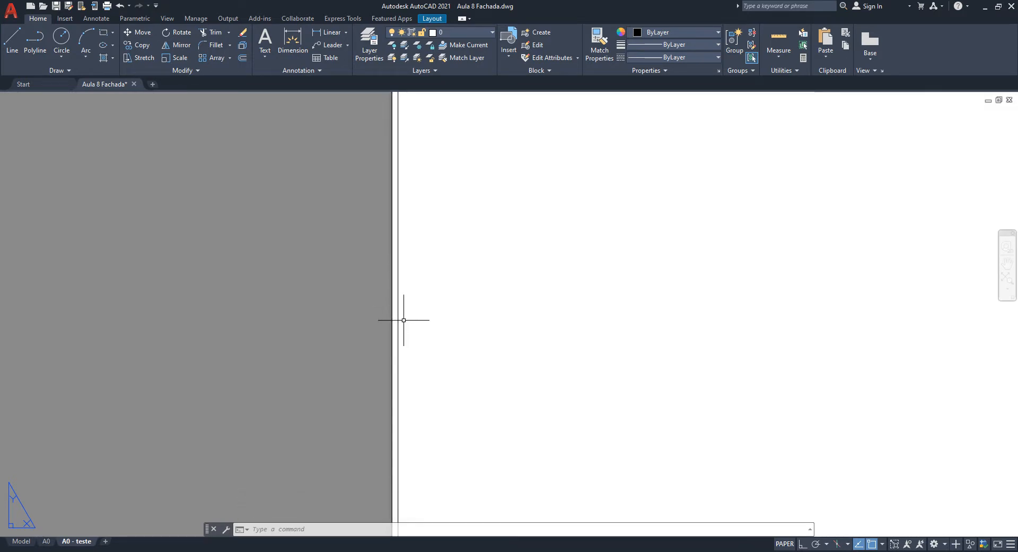
left_click(398, 303)
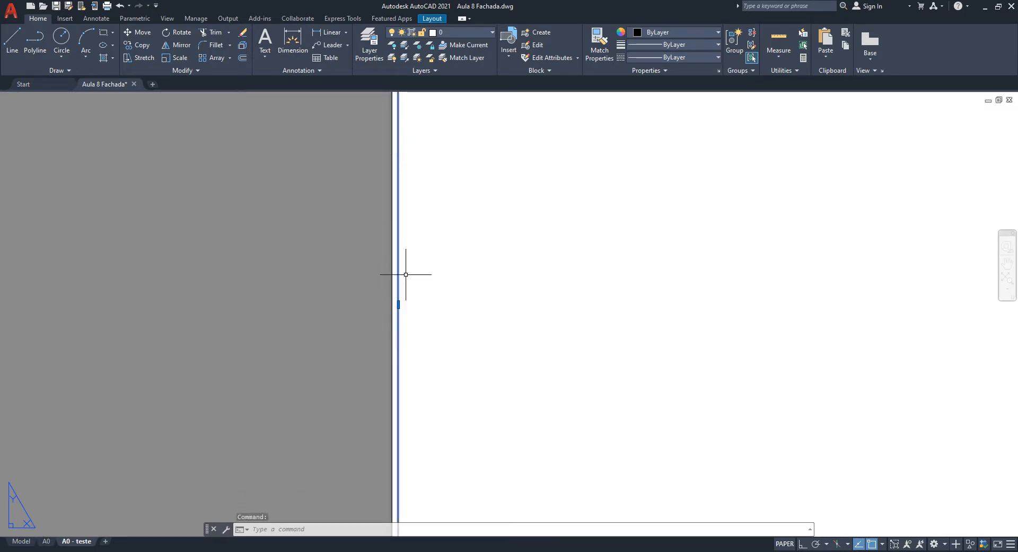
scroll(406, 274, "down", 5)
scroll(409, 375, "up", 2)
scroll(390, 321, "up", 4)
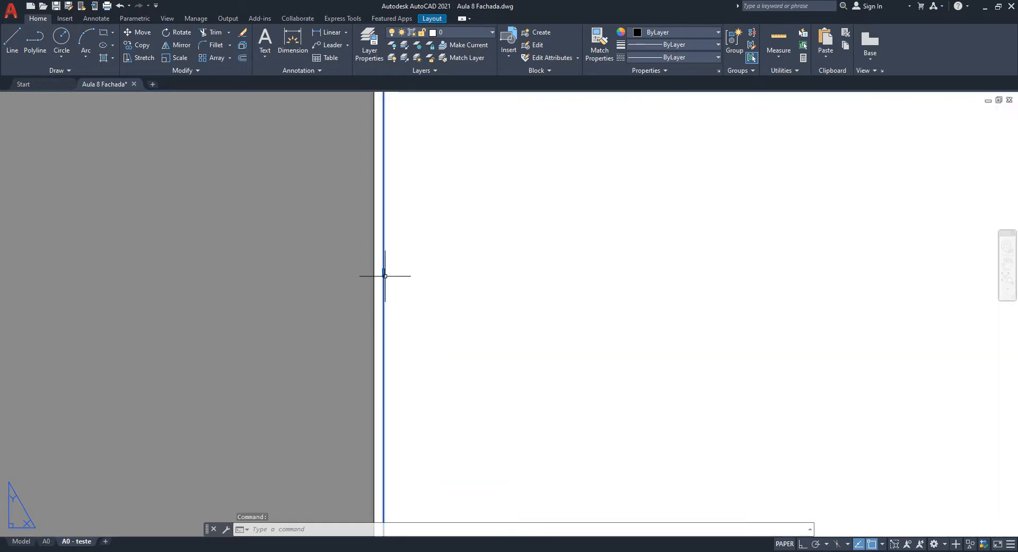
left_click(385, 273)
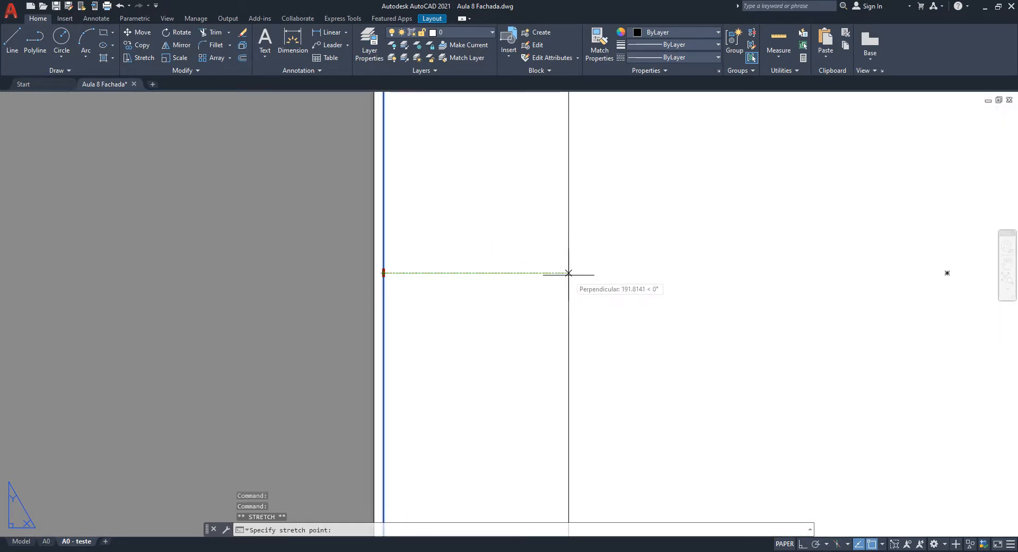
type("15")
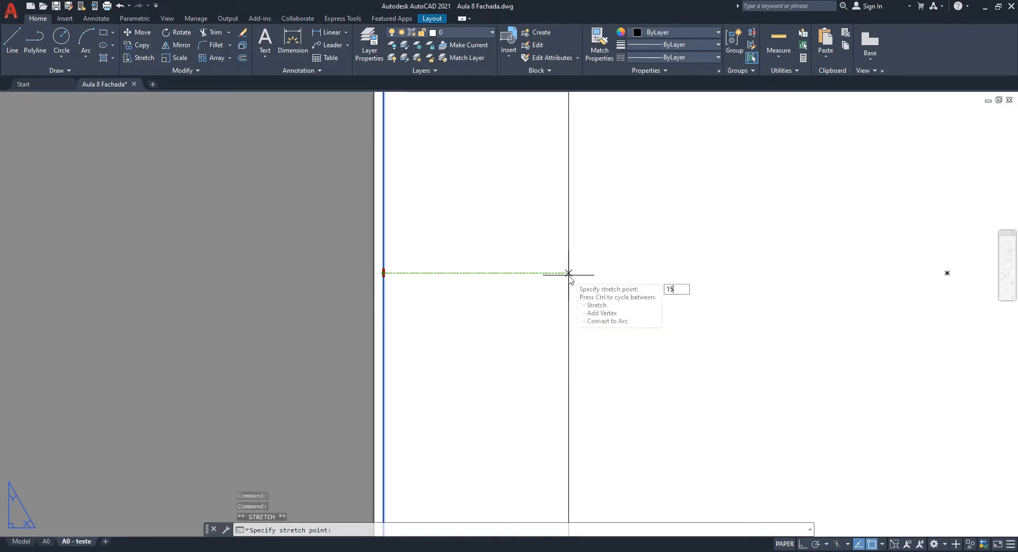
key("Return")
key("Escape")
key("Escape")
key("Escape")
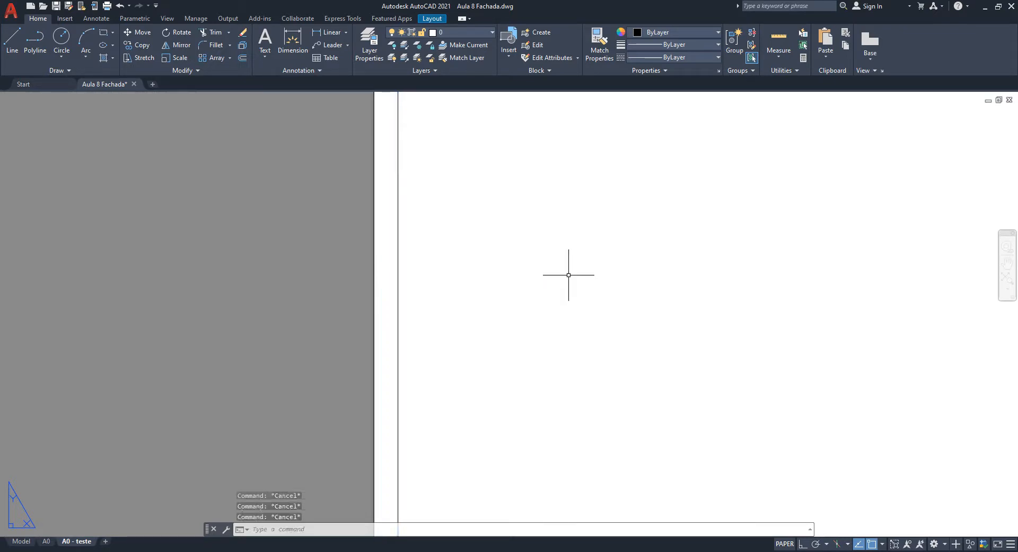
Measure the distance between the margin frame's left edge and the sheet outline.
type("d poi")
key("Return")
left_click(397, 266)
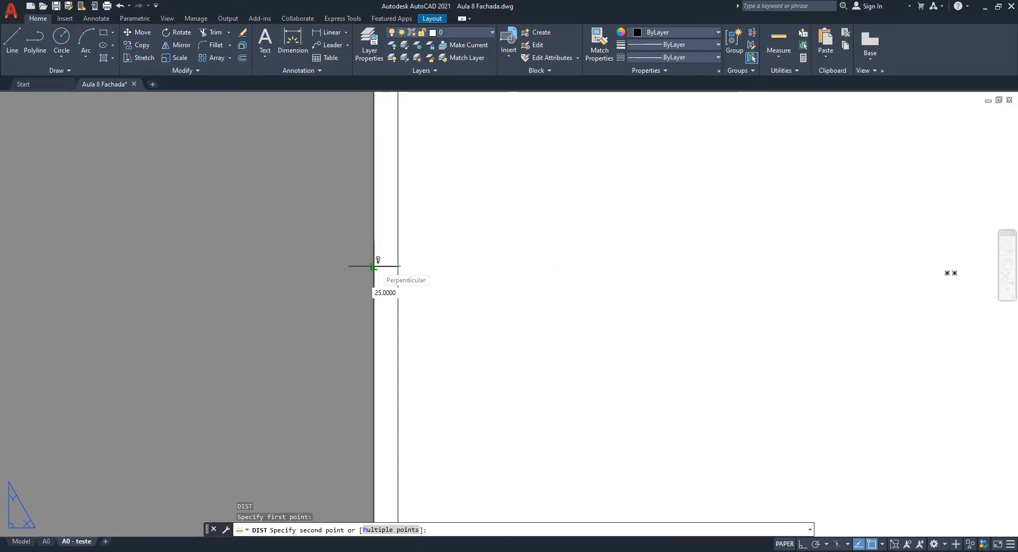
key("Escape")
Examine the margins along the sheet's right side and at its corners.
scroll(387, 244, "down", 4)
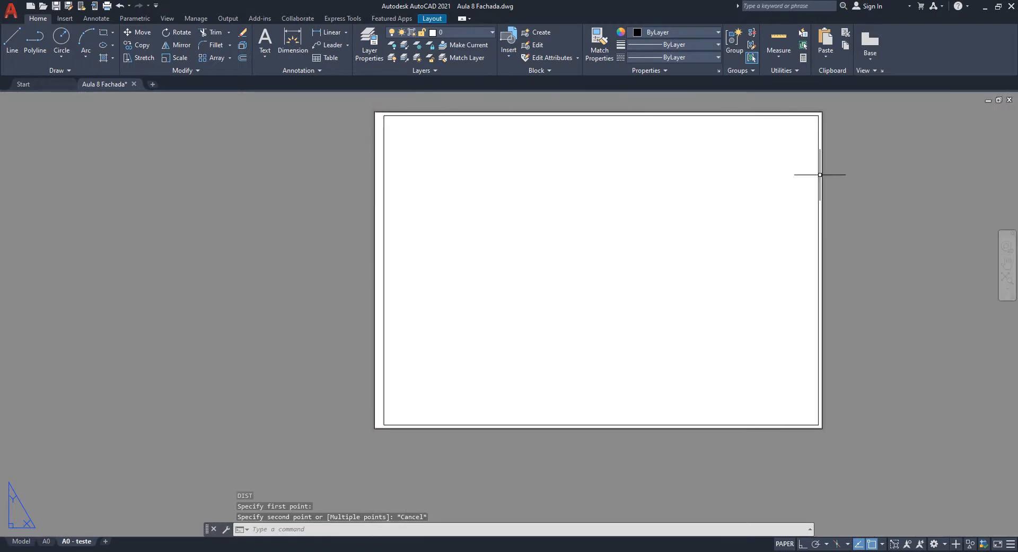
middle_click_drag(809, 407, 682, 445)
scroll(694, 140, "up", 2)
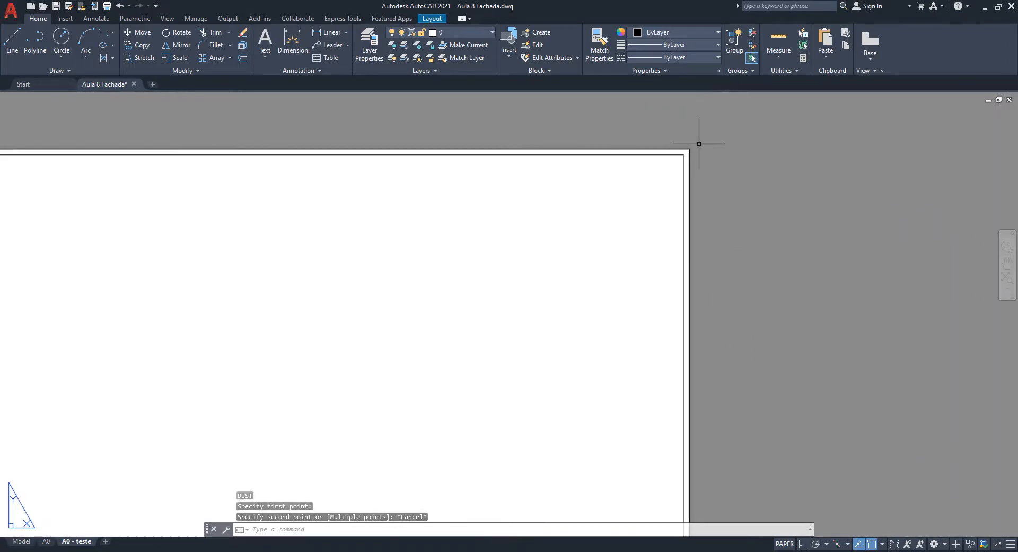
scroll(689, 153, "down", 3)
middle_click_drag(717, 228, 698, 251)
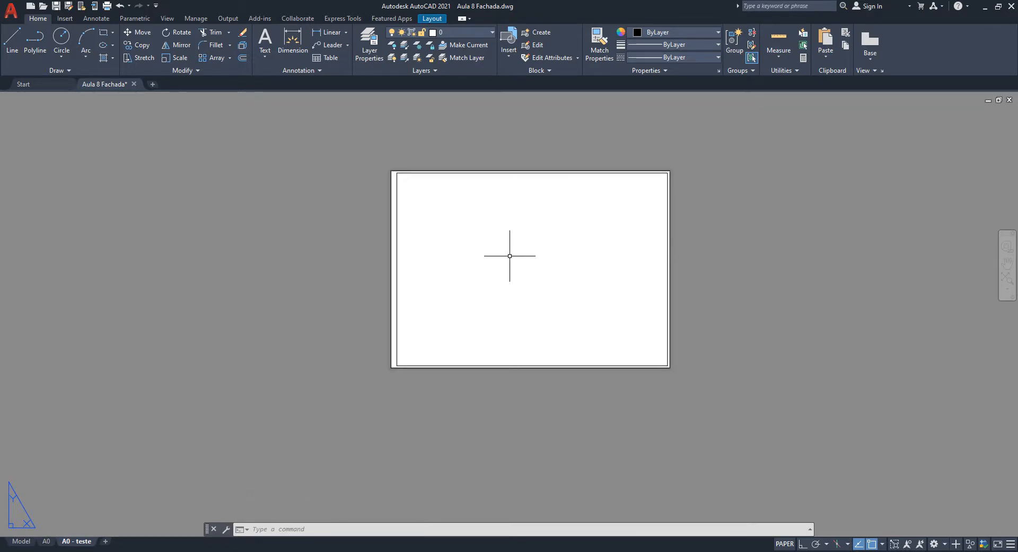
scroll(669, 369, "up", 2)
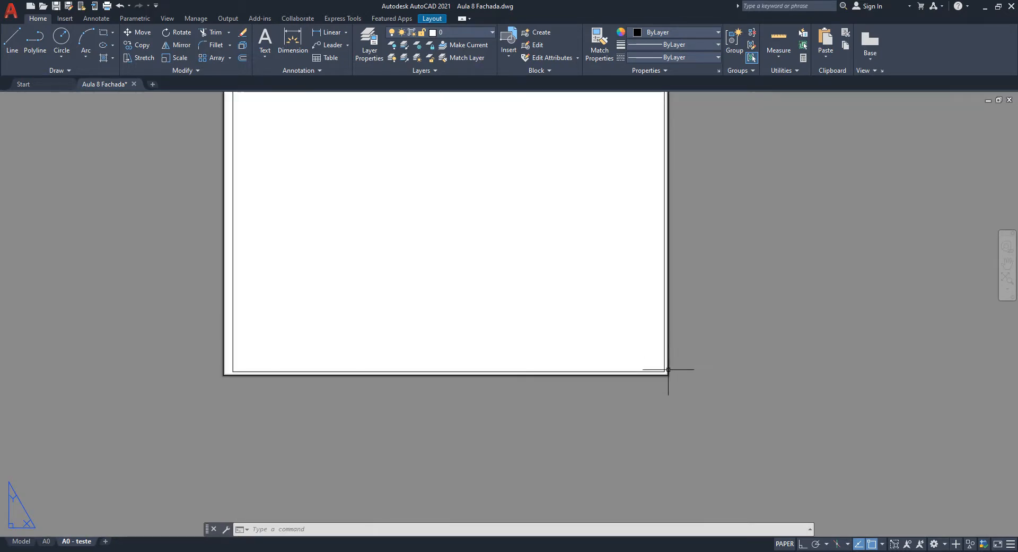
scroll(501, 424, "down", 2)
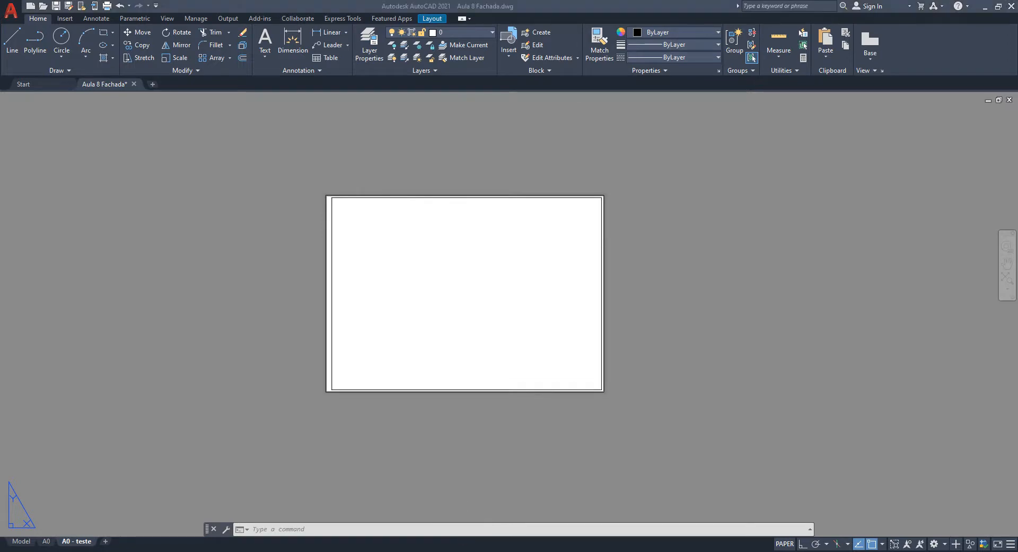
Switch to Acrobat Reader and review the NBR 13142 folding standard from its first page to the A0 folding figure.
mouse_move(405, 549)
left_click(463, 507)
scroll(655, 386, "up", 5)
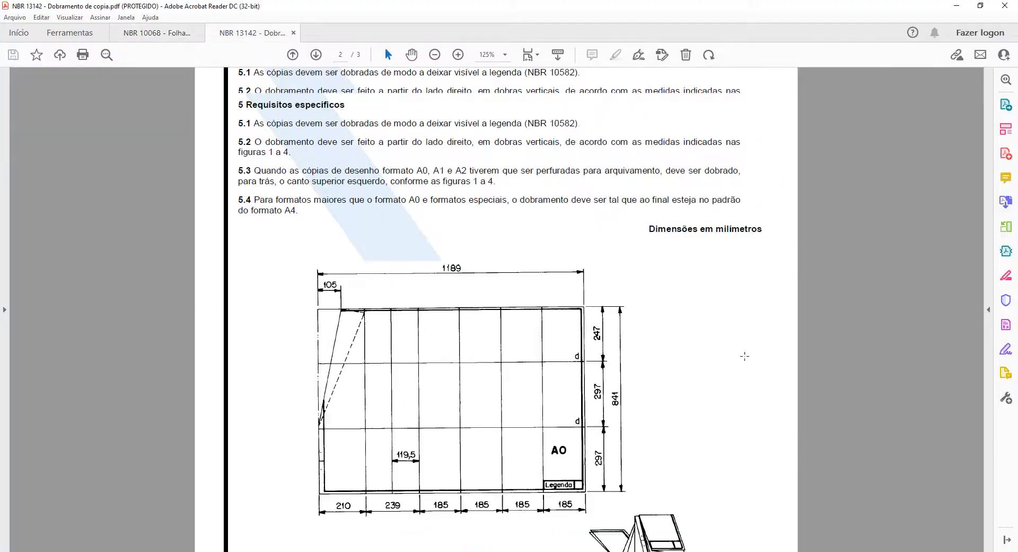
scroll(655, 386, "up", 12)
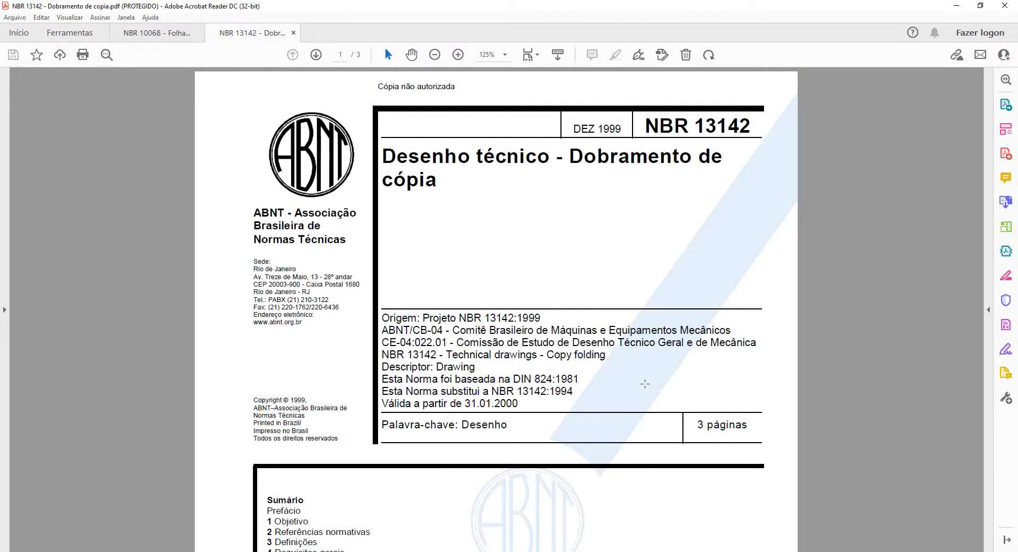
scroll(645, 384, "down", 10)
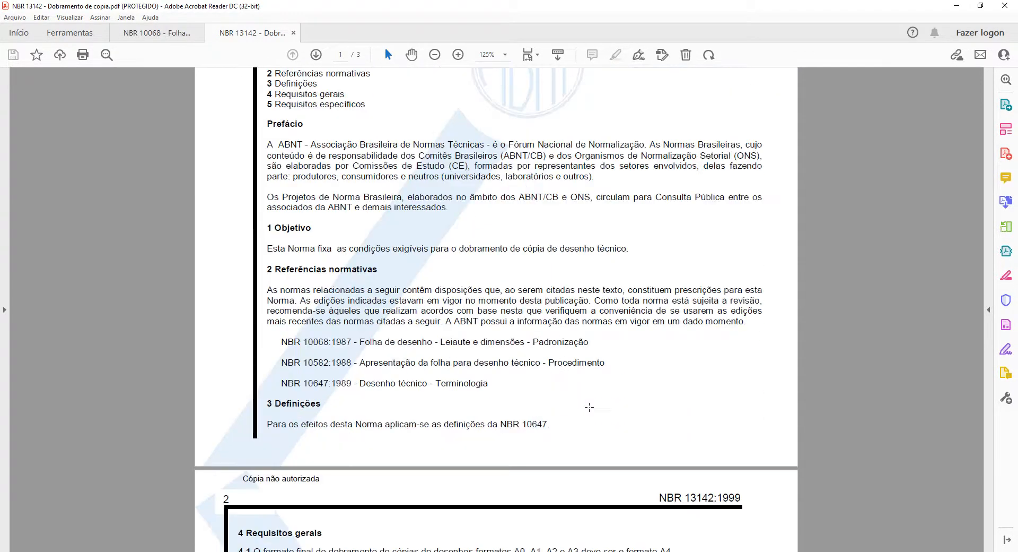
scroll(589, 407, "down", 6)
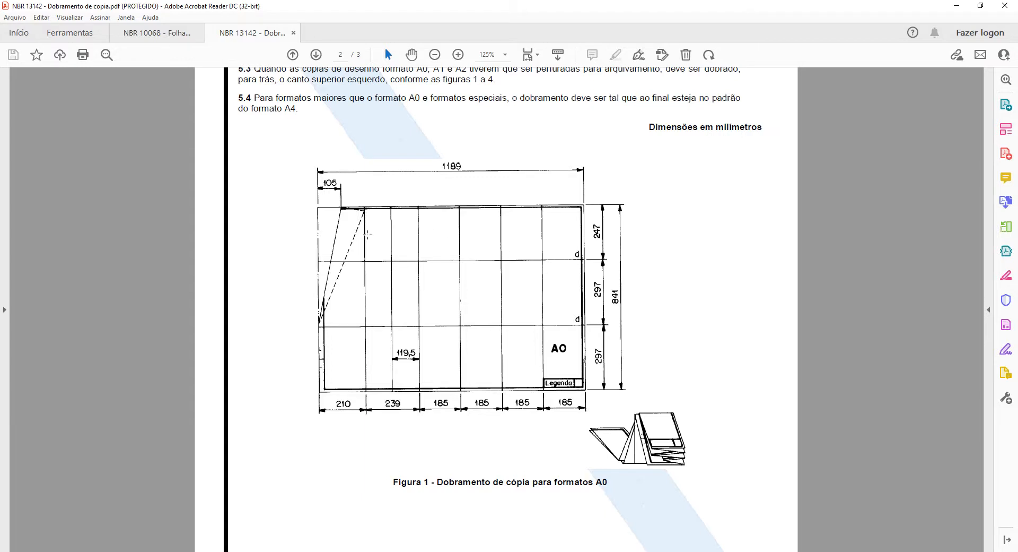
Examine the fold widths, fold heights and legend position in Figure 1 for the A0 format.
scroll(367, 234, "down", 1)
scroll(461, 299, "up", 2, "ctrl")
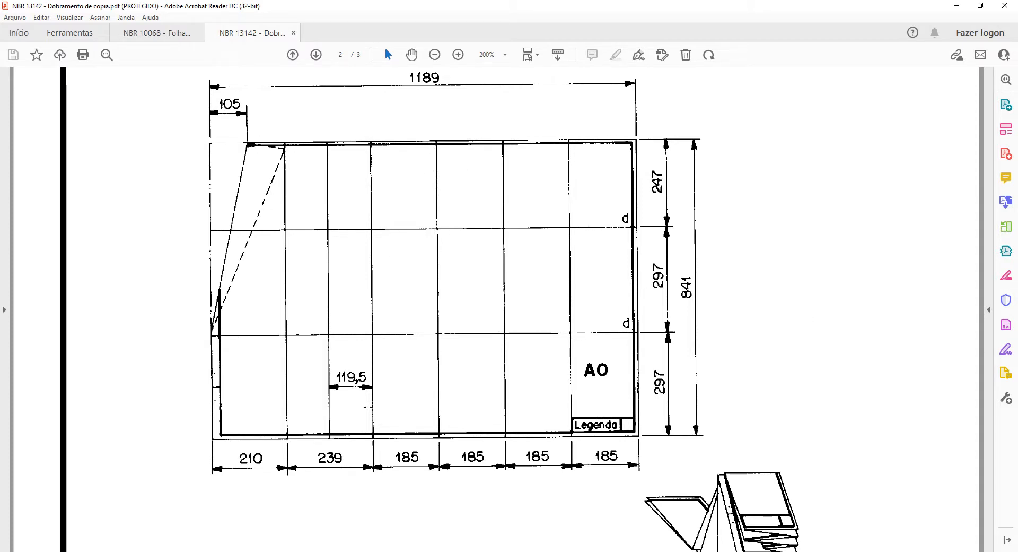
scroll(365, 409, "down", 3)
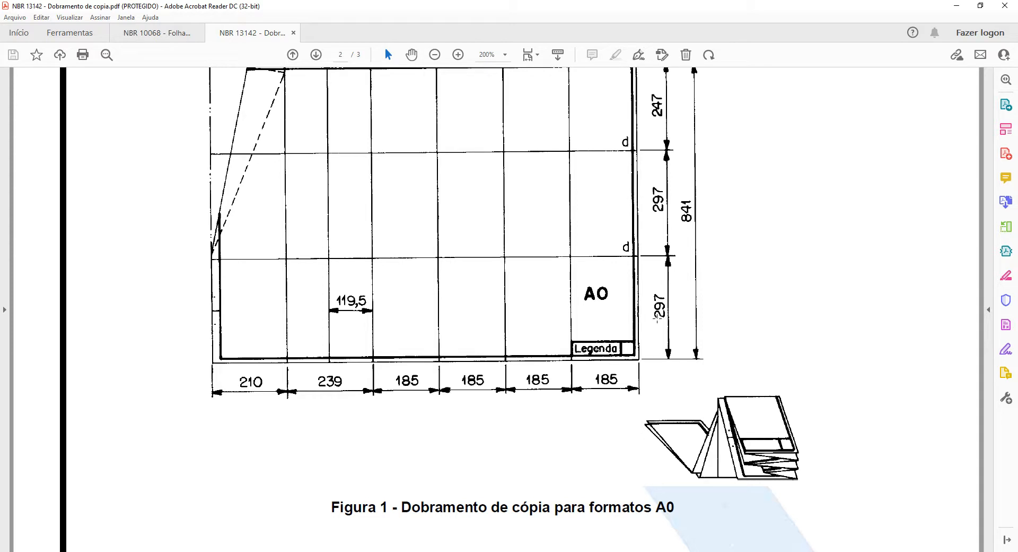
scroll(287, 343, "up", 1)
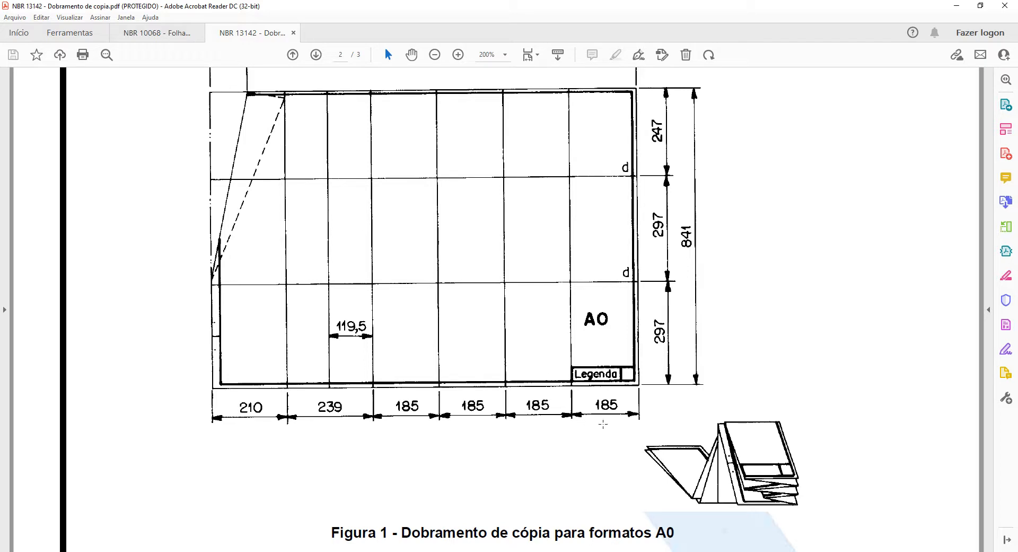
scroll(571, 392, "up", 4)
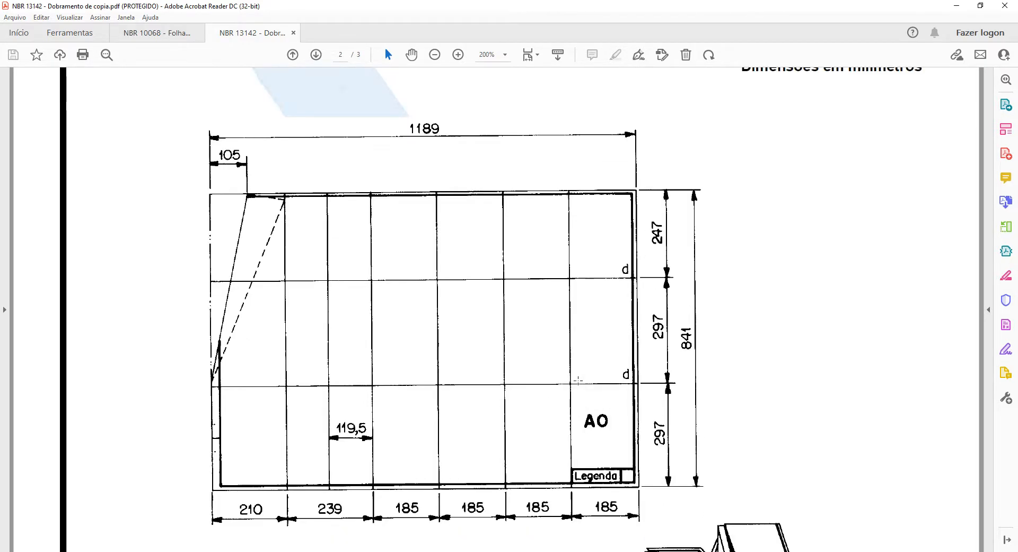
scroll(568, 372, "down", 5)
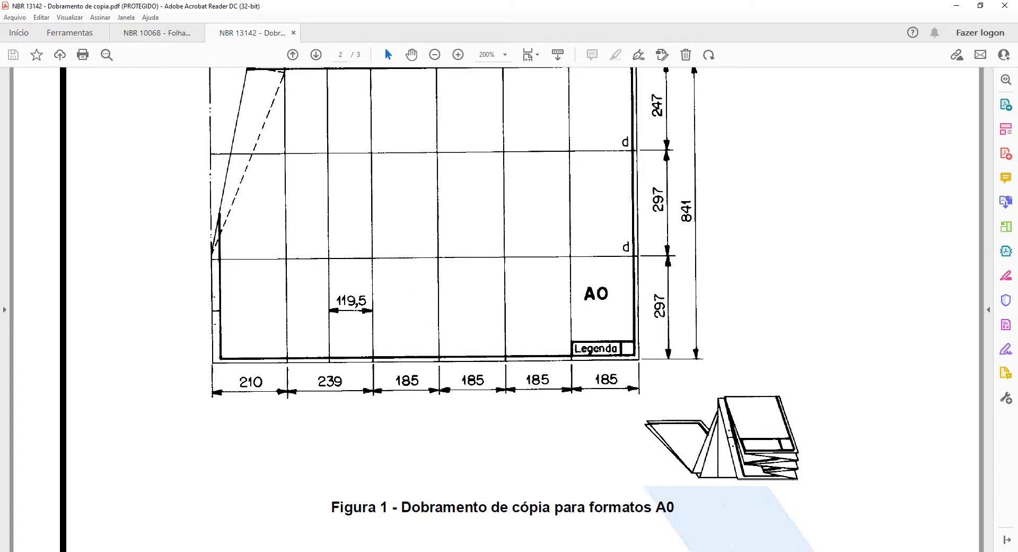
Switch back to AutoCAD and draw an orthogonal line about 30.6 long downward from the sheet outline's lower-right corner.
key("alt+Tab")
scroll(604, 390, "up", 10)
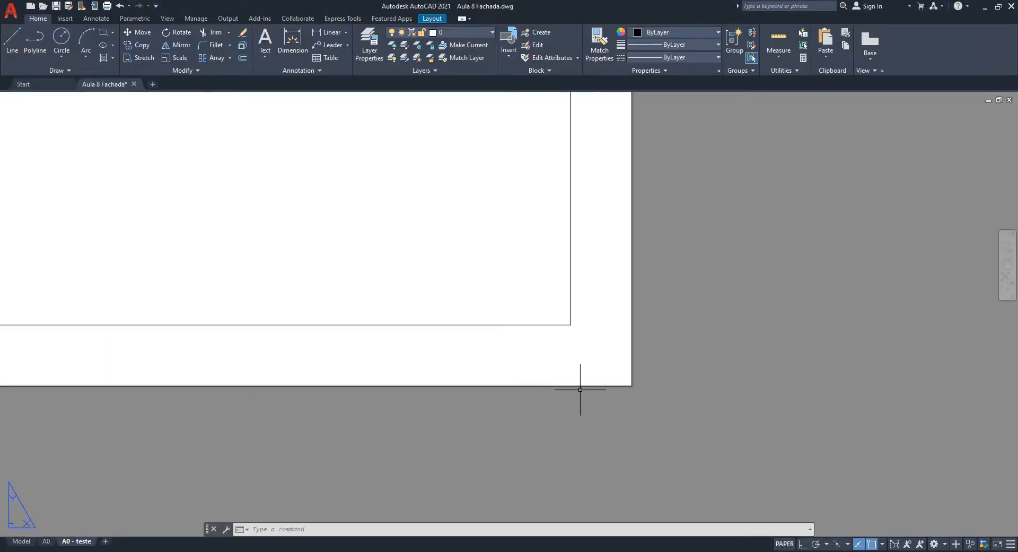
middle_click_drag(580, 389, 517, 373)
type("l")
key("Return")
left_click(570, 370)
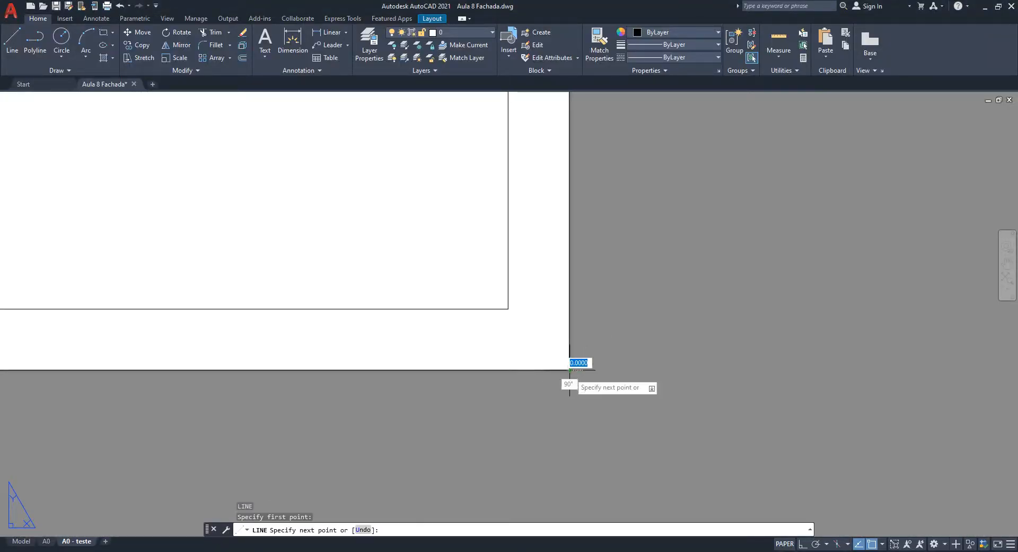
scroll(632, 314, "down", 3)
key("F8")
left_click(626, 372)
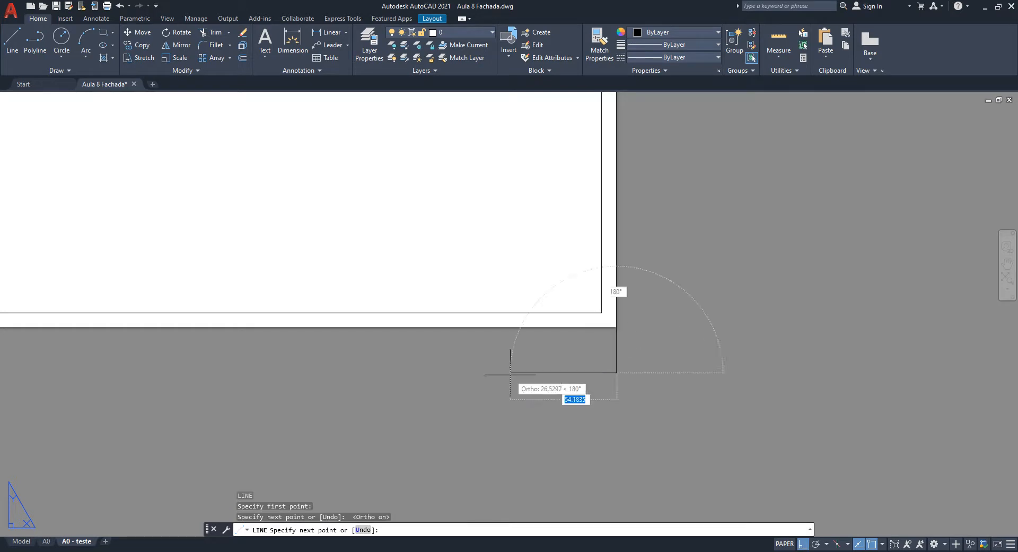
Continue the line 185 to the left and up across the bottom margin to the inner frame, as a fold mark.
type("185")
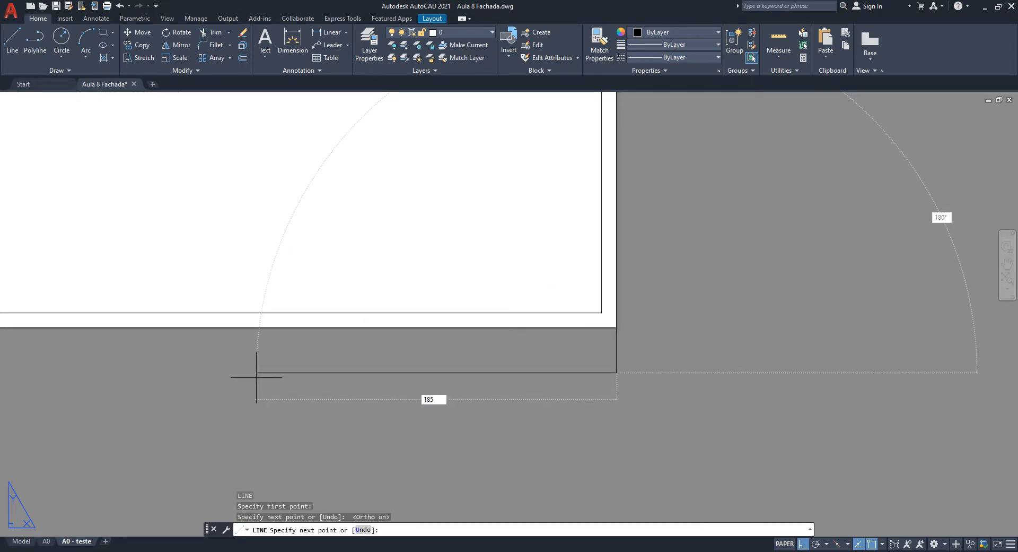
key("Return")
scroll(505, 318, "down", 2)
scroll(586, 370, "up", 3)
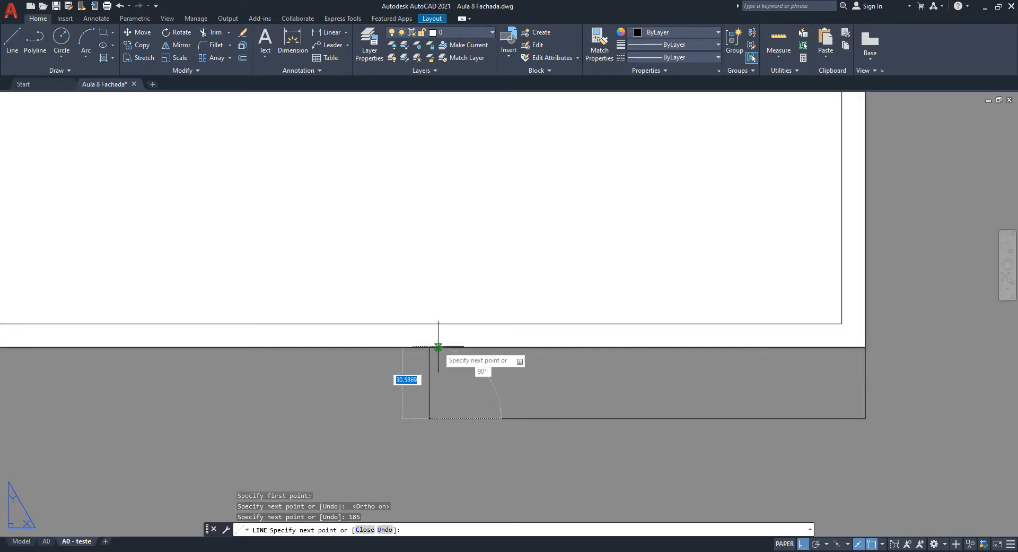
scroll(427, 318, "down", 2)
key("Escape")
Delete the construction lines below the sheet, keeping the fold mark inside the bottom margin.
left_click(789, 421)
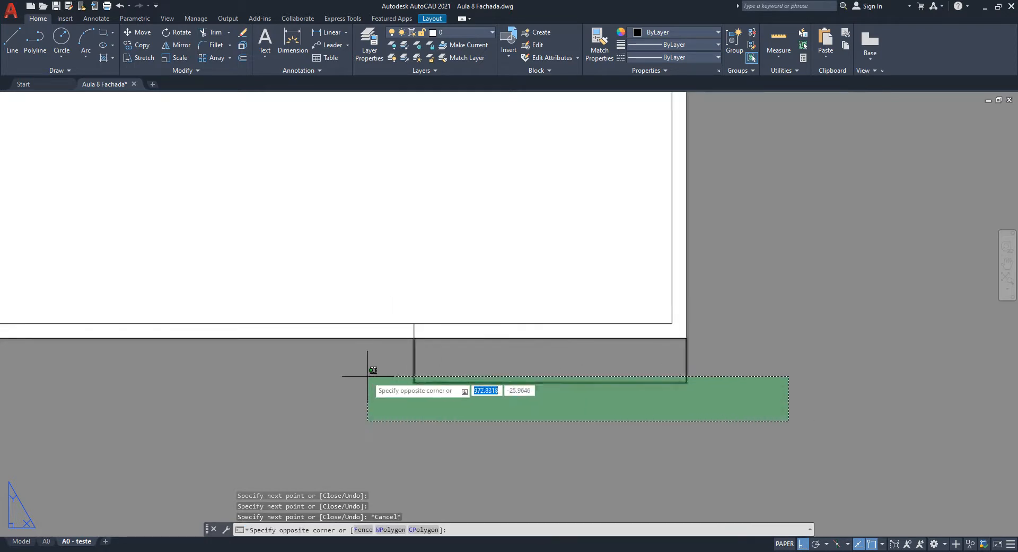
left_click(368, 376)
key("Delete")
Offset the bottom-margin fold mark 185 to the left.
scroll(631, 318, "up", 3)
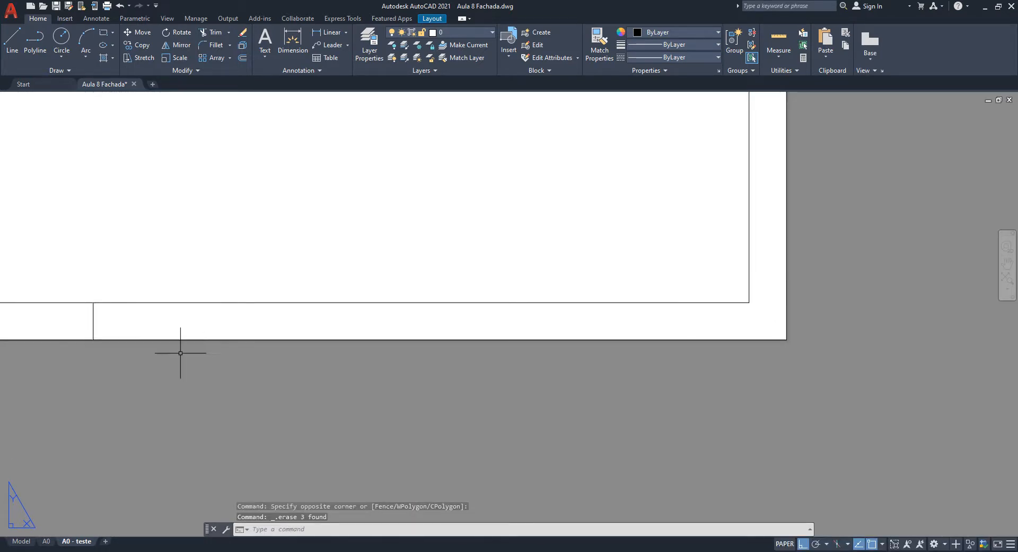
scroll(84, 354, "down", 1)
middle_click_drag(196, 343, 577, 354)
middle_click_drag(364, 391, 464, 382)
key("Escape")
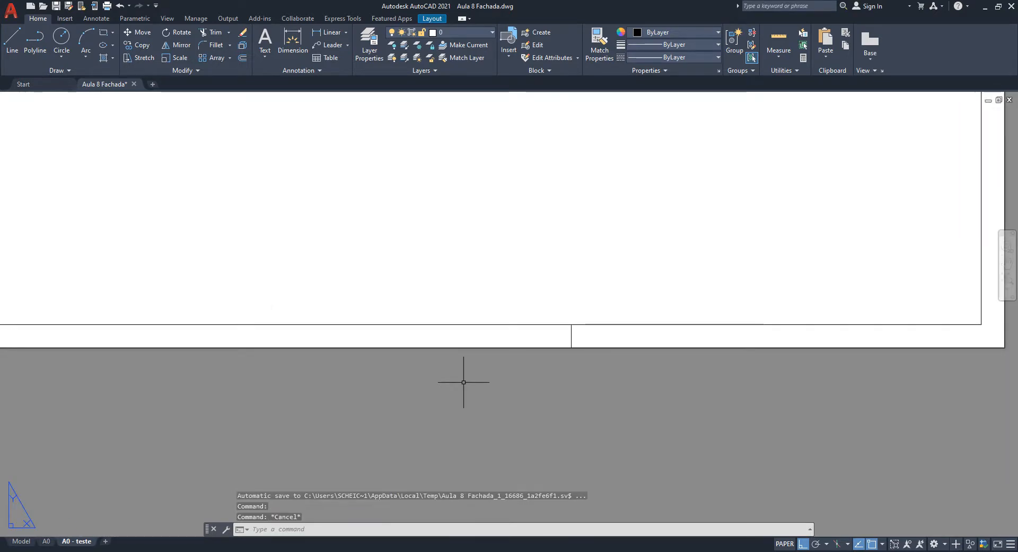
type("o")
key("Return")
type("185")
key("Return")
scroll(485, 387, "down", 2)
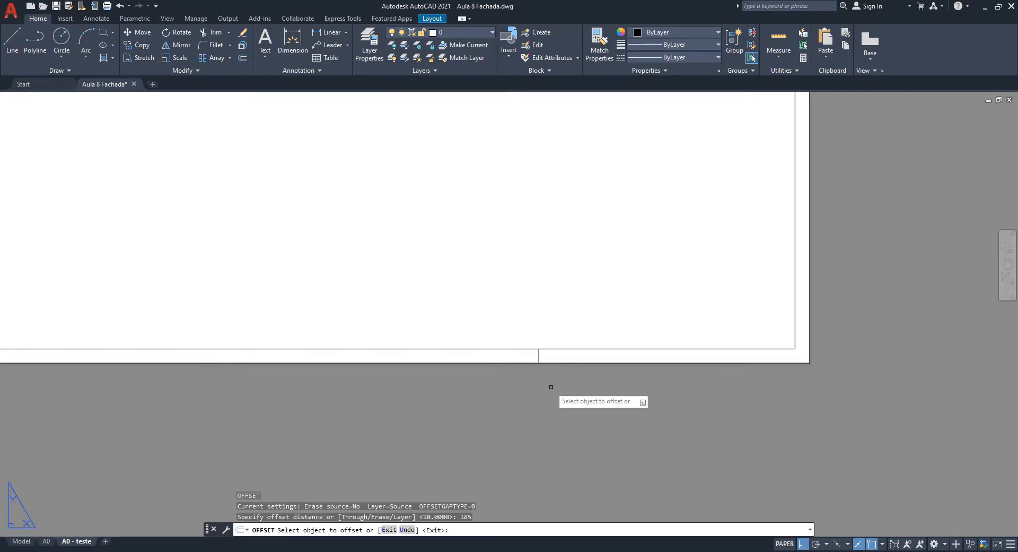
middle_click_drag(551, 386, 774, 357)
left_click(753, 341)
left_click(735, 340)
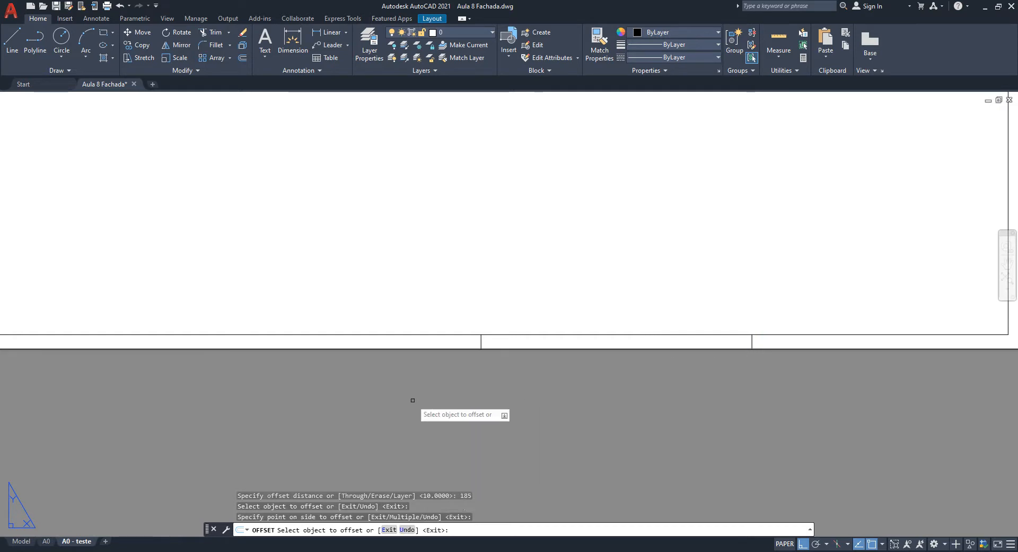
Add two more fold marks along the bottom margin, offsetting each newest mark 185 to the left.
scroll(600, 364, "down", 2)
left_click(593, 357)
left_click(411, 371)
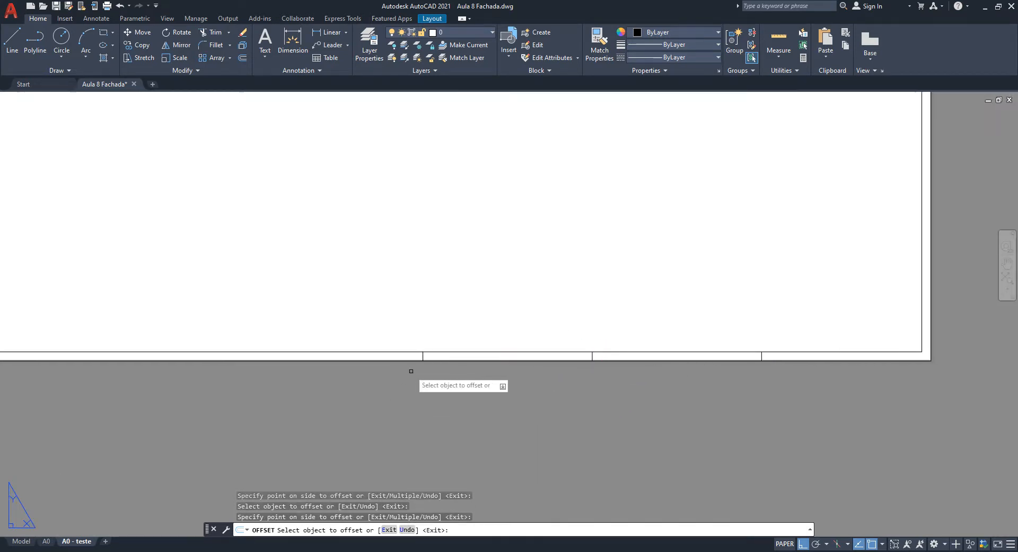
left_click(423, 357)
left_click(284, 378)
key("Escape")
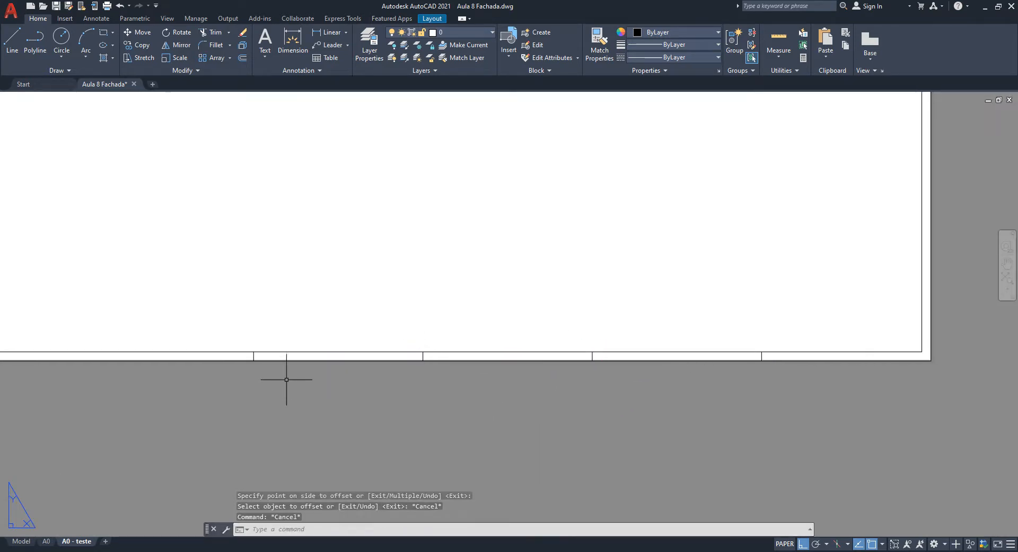
Check the A0 fold widths in the NBR 13142 PDF and offset the leftmost bottom-margin fold mark 239 to the left.
middle_click_drag(581, 400, 523, 401)
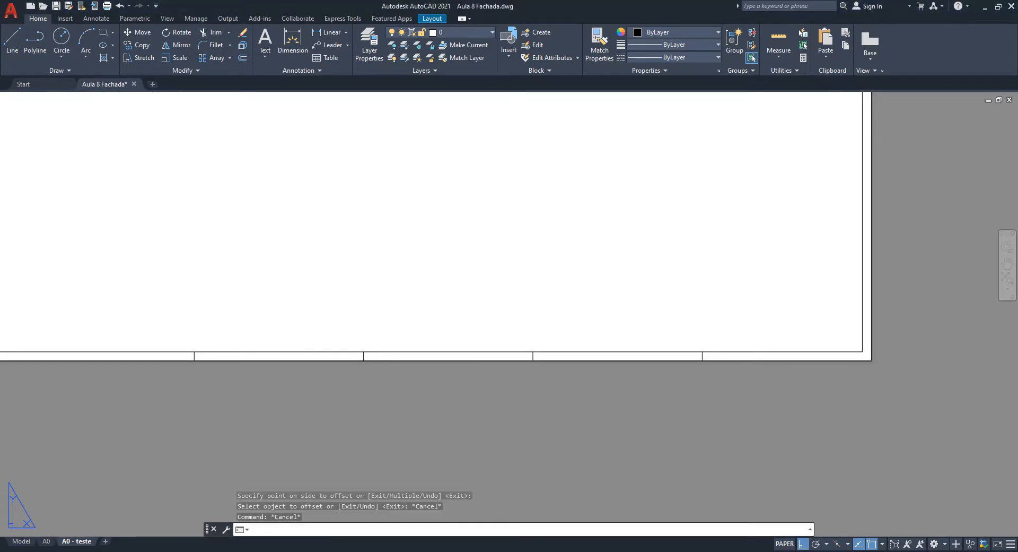
mouse_move(426, 547)
left_click(459, 520)
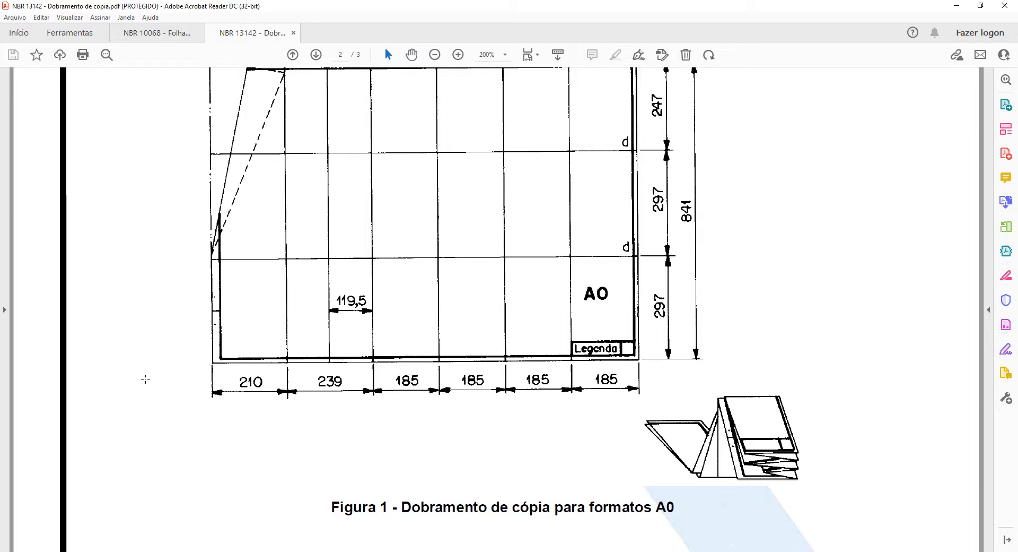
key("alt+Tab")
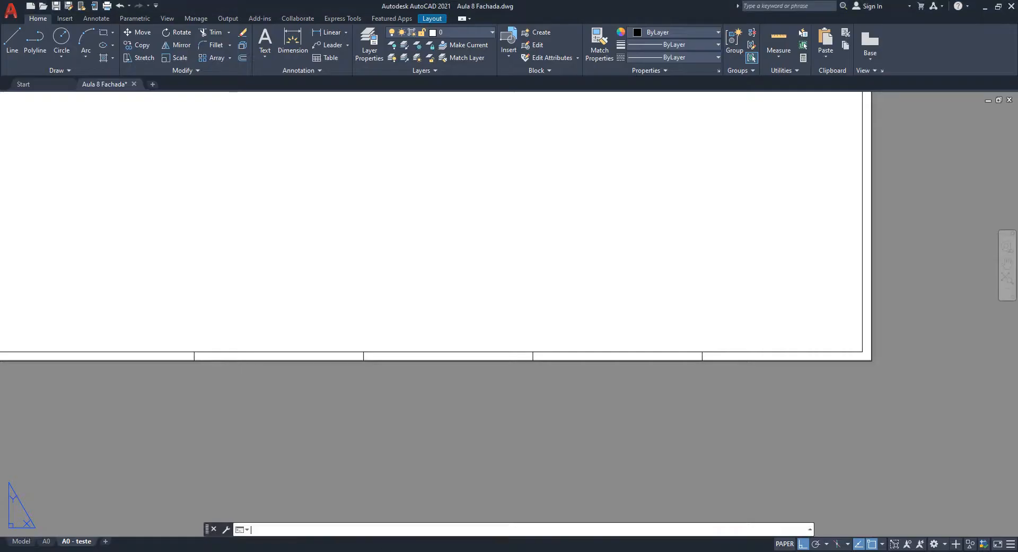
middle_click_drag(305, 400, 657, 408)
key("Escape")
key("Escape")
key("Escape")
type("o")
key("Return")
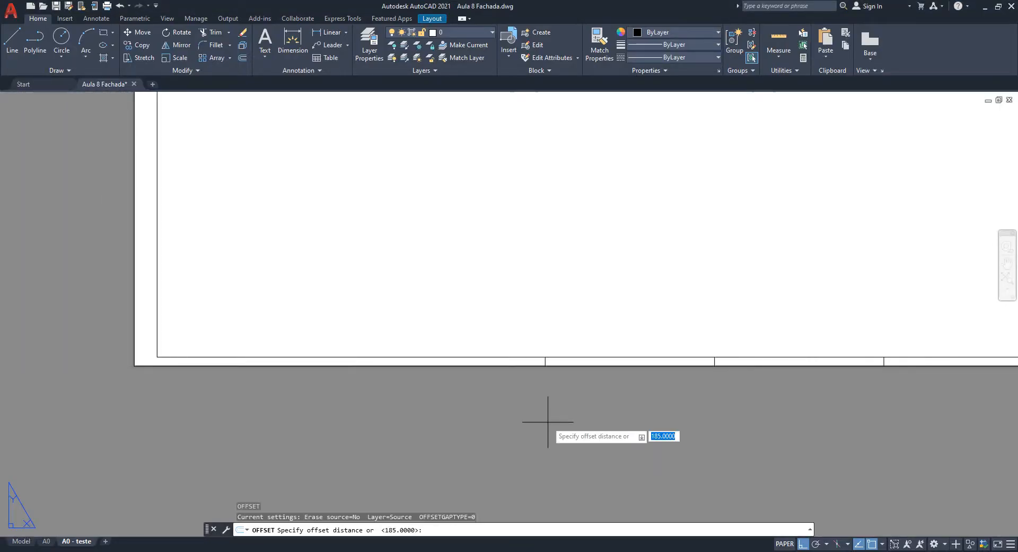
type("239")
key("Return")
scroll(547, 360, "up", 2)
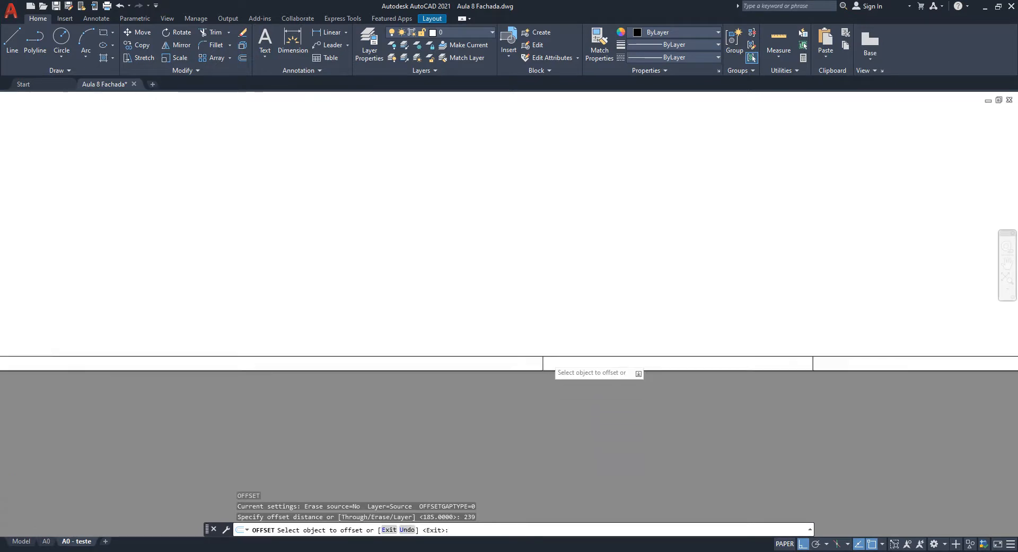
left_click(541, 366)
left_click(287, 371)
scroll(309, 419, "down", 1)
middle_click_drag(309, 421, 618, 396)
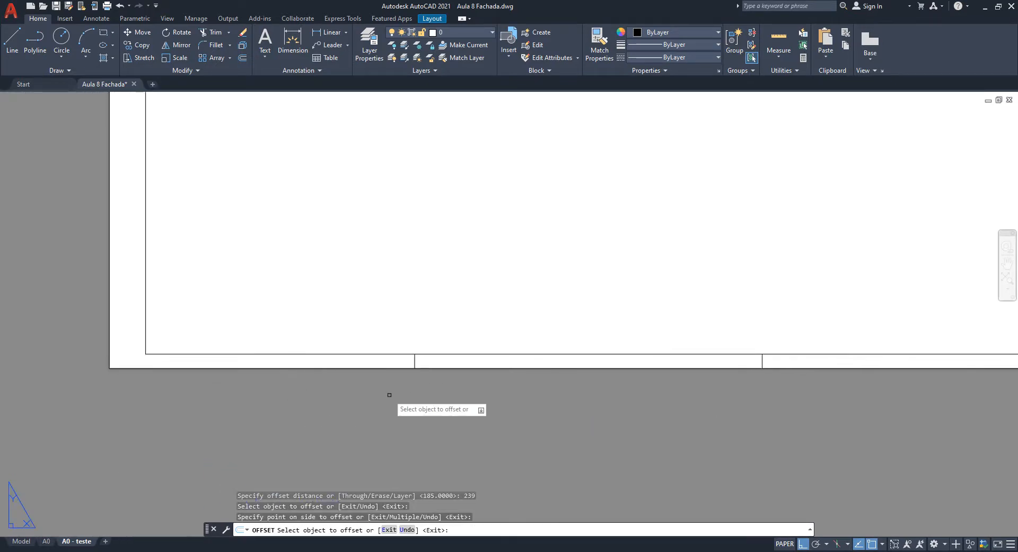
Measure the distance from the newest bottom fold mark to the sheet's lower-left corner.
middle_click_drag(391, 396, 463, 404)
key("Escape")
type("di")
key("Return")
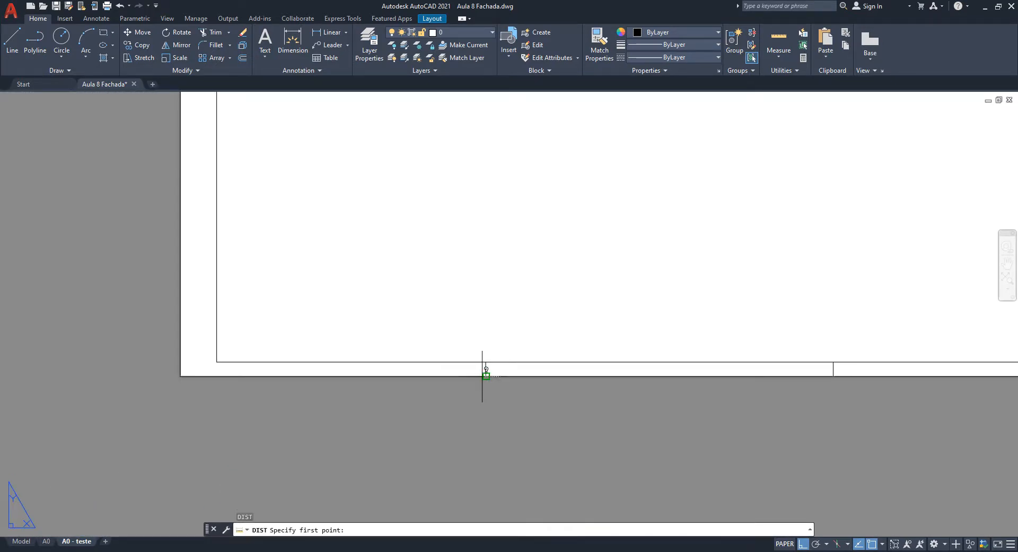
left_click(485, 376)
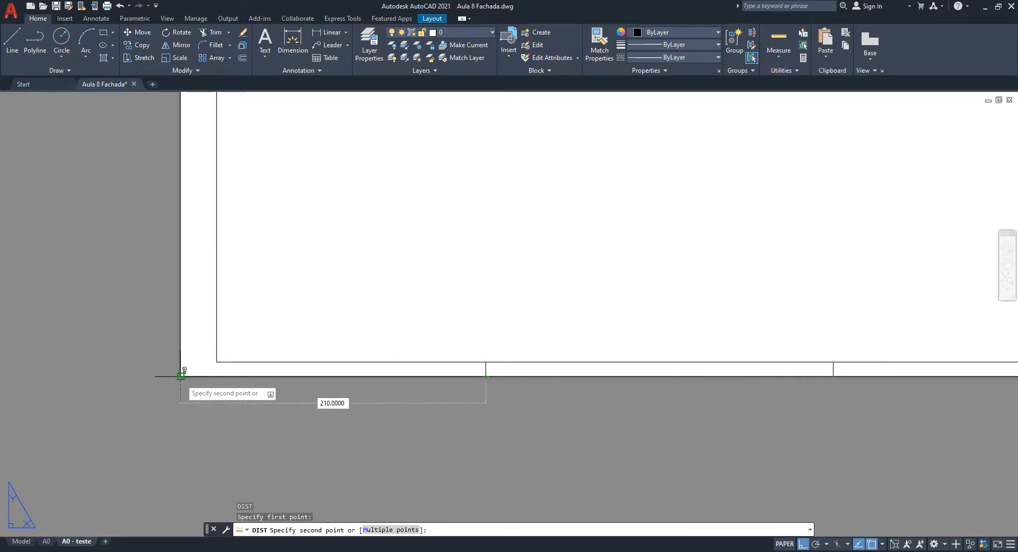
scroll(181, 375, "down", 4)
key("Escape")
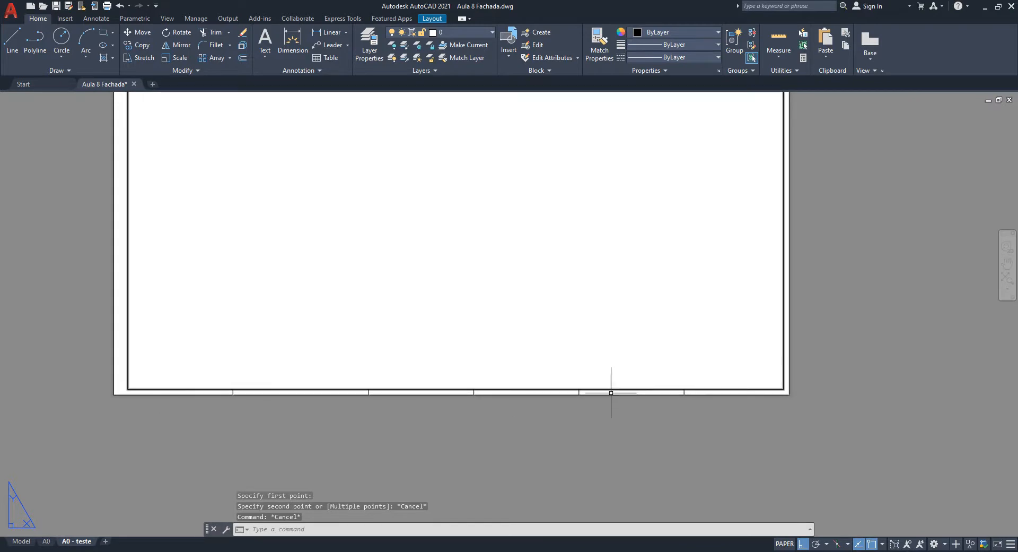
Mirror the five bottom-margin fold marks onto the top margin about the sheet's horizontal midline, keeping the originals.
scroll(578, 366, "down", 4)
scroll(548, 389, "up", 3)
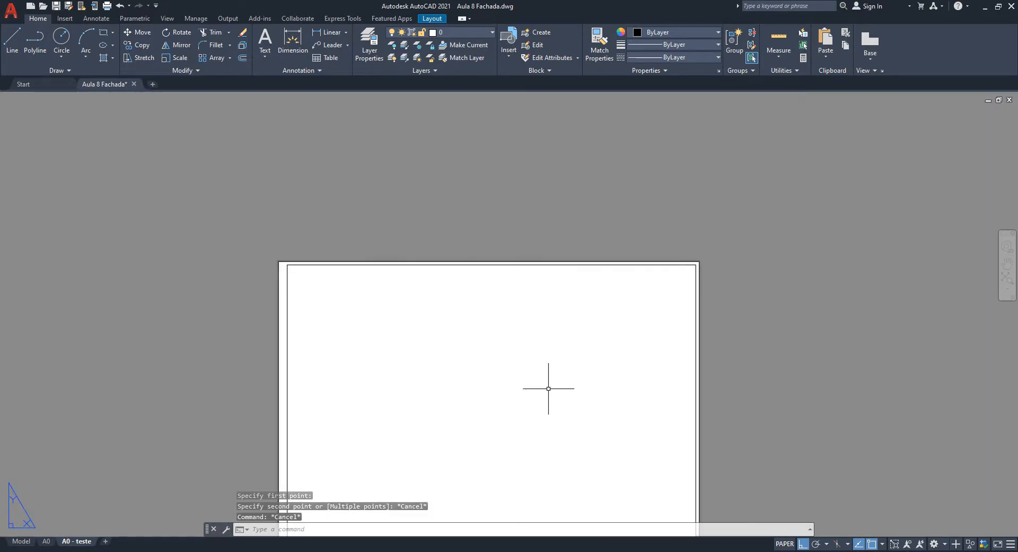
type("mi")
key("Return")
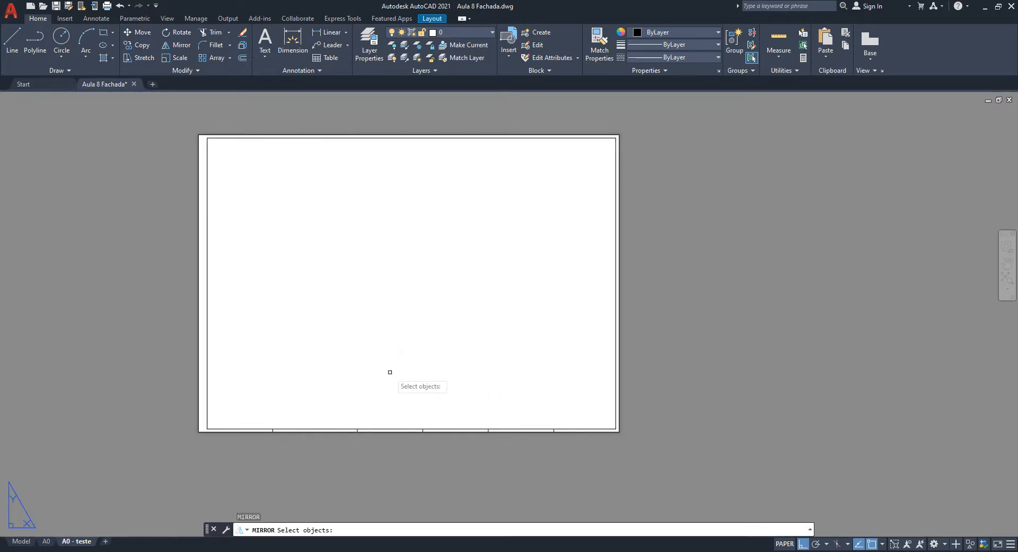
left_click(255, 409)
left_click(590, 488)
key("Return")
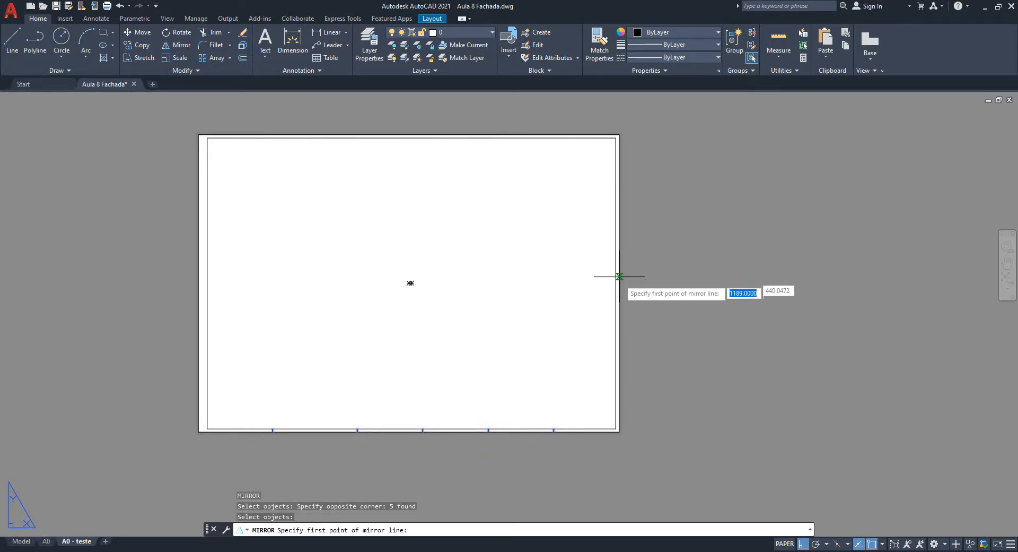
left_click(620, 282)
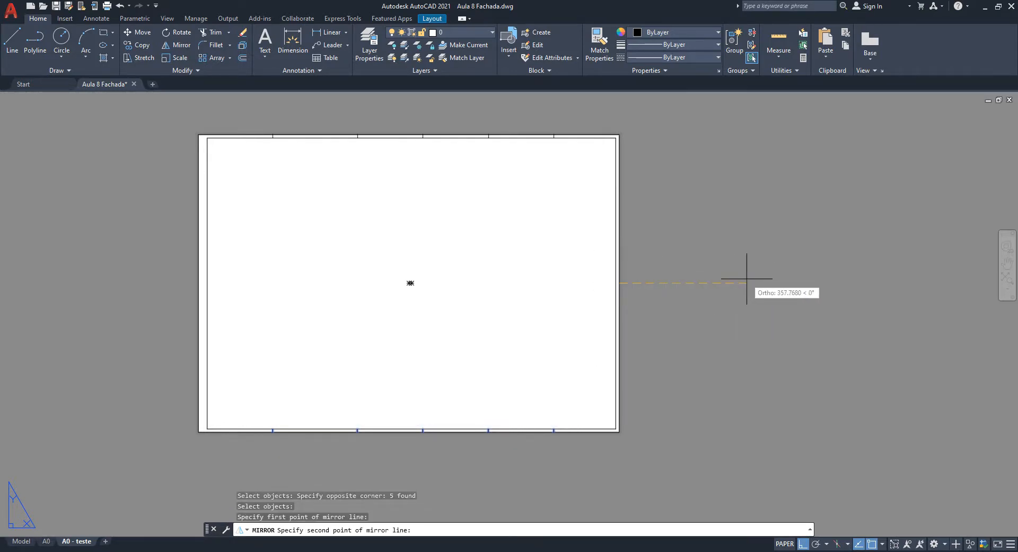
left_click(749, 283)
key("Return")
scroll(565, 169, "up", 7)
scroll(548, 154, "up", 5)
scroll(563, 209, "down", 10)
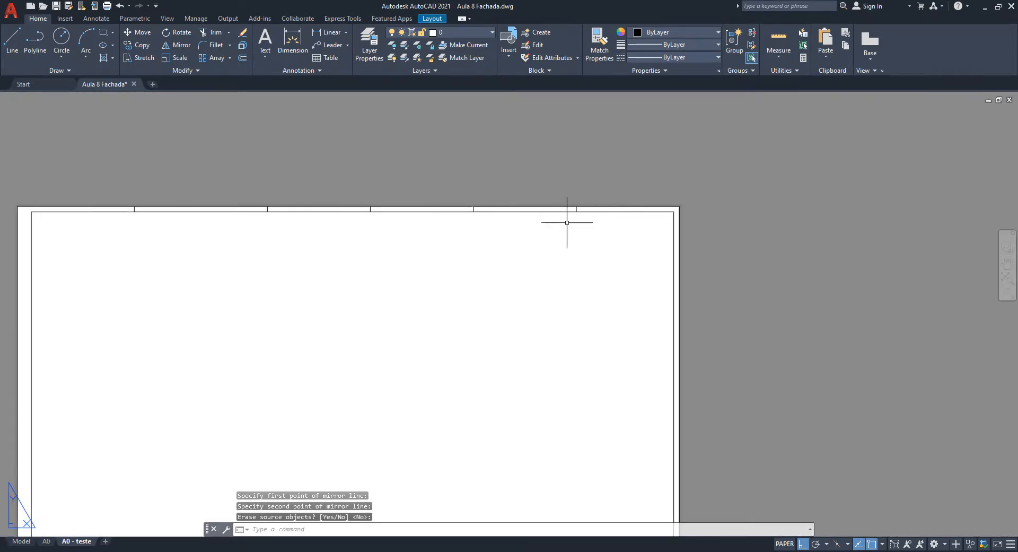
middle_click_drag(264, 235, 374, 175)
scroll(400, 135, "down", 4)
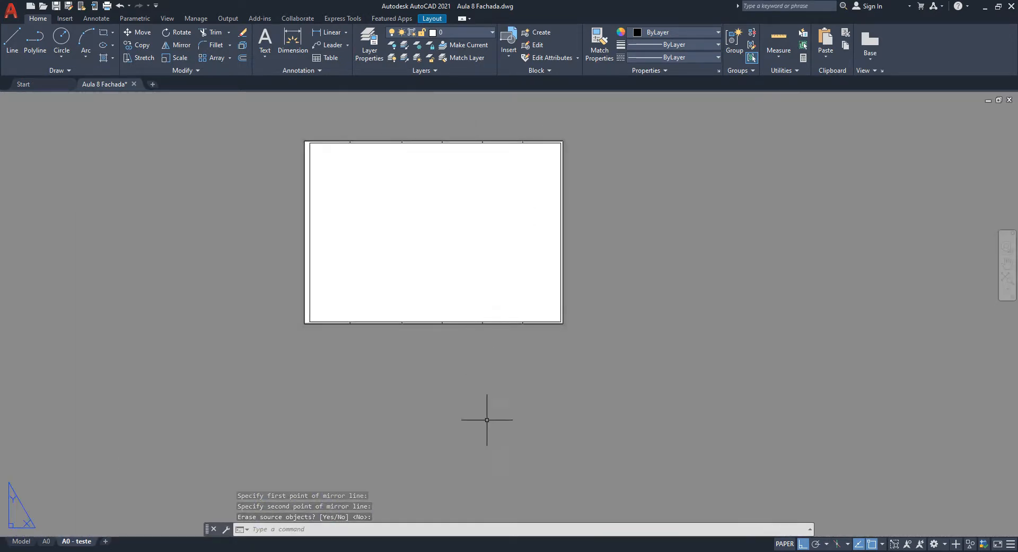
Check the A0 fold heights in the NBR 13142 PDF and draw a line from the sheet's lower-right corner outward and 297 up.
mouse_move(401, 547)
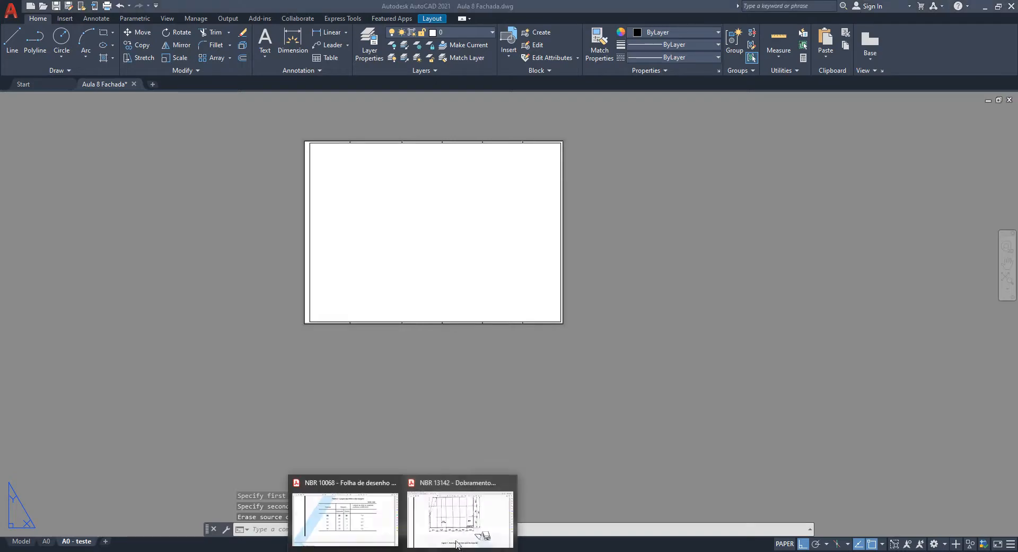
left_click(477, 522)
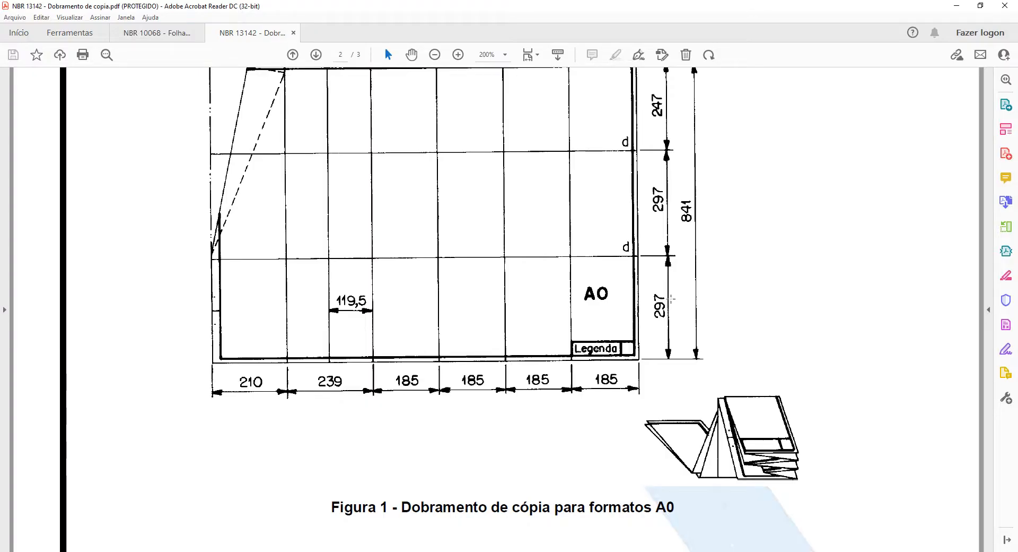
scroll(672, 287, "up", 2)
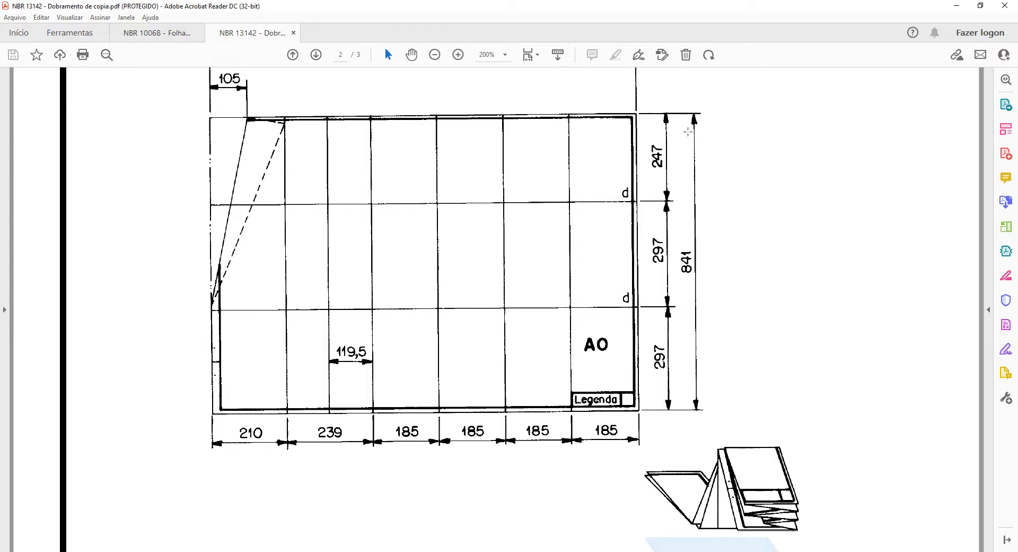
key("alt+Tab")
middle_click_drag(561, 223, 553, 289)
scroll(547, 366, "up", 2)
middle_click_drag(565, 399, 513, 367)
type("l")
key("Return")
scroll(516, 398, "up", 5)
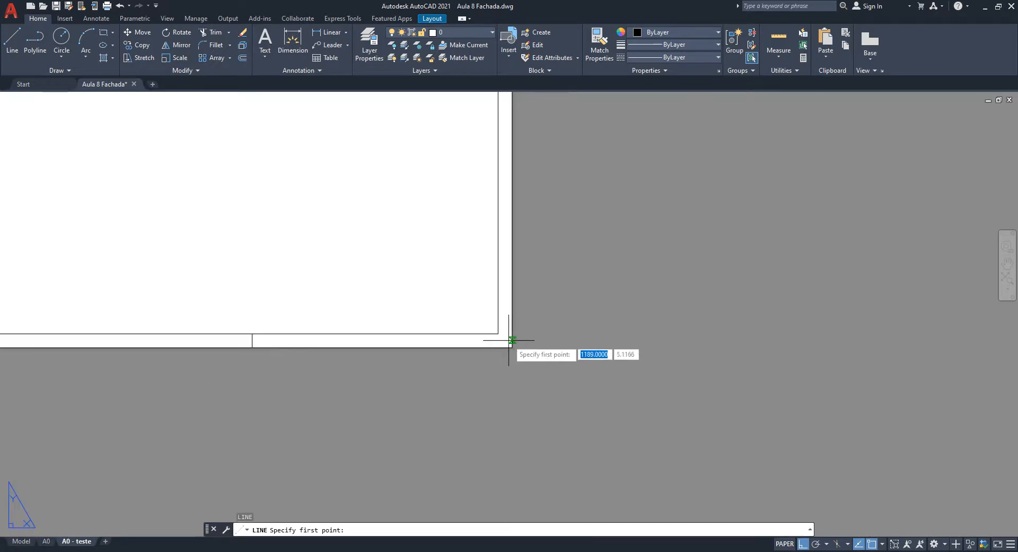
left_click(511, 349)
left_click(592, 353)
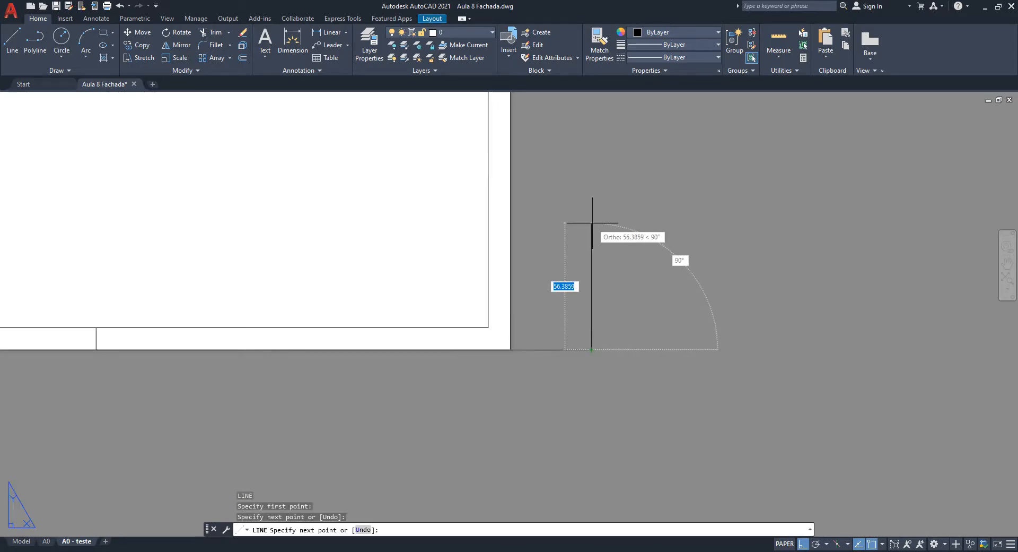
type("297")
key("Return")
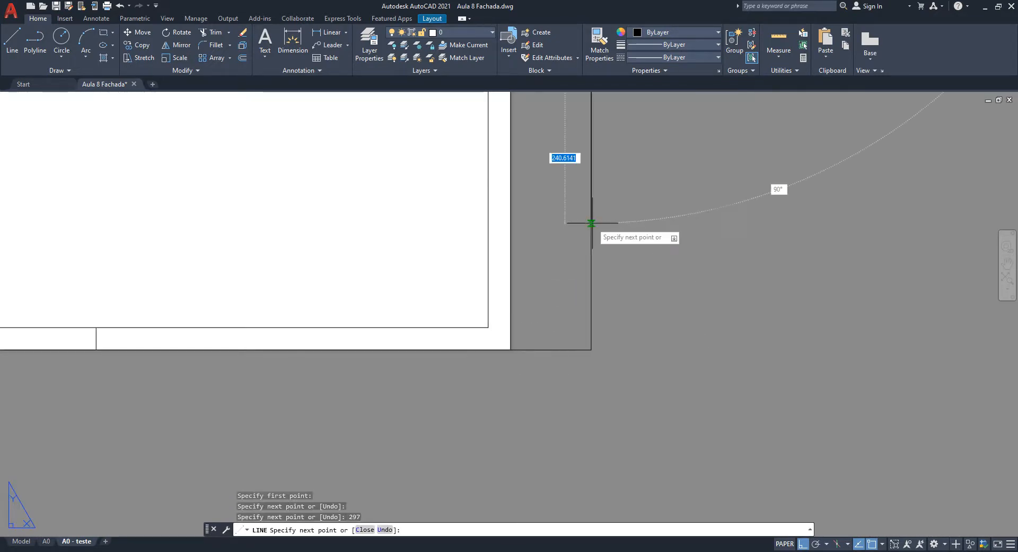
Continue the line left to the sheet edge and across the right margin to the inner frame, as a fold mark.
scroll(587, 228, "down", 4)
middle_click_drag(546, 237, 491, 517)
scroll(498, 364, "up", 2)
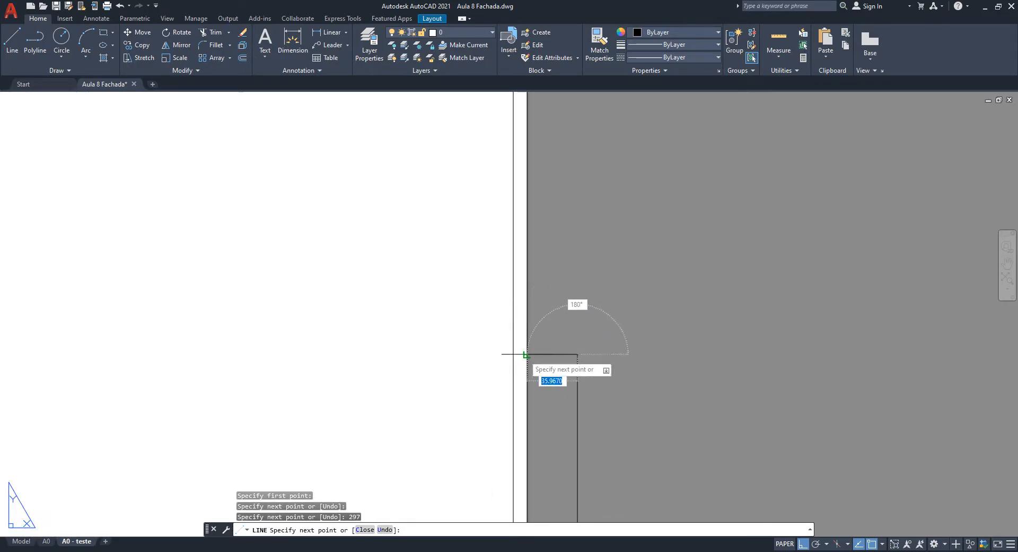
left_click(527, 354)
left_click(513, 354)
key("Escape")
Delete the construction lines outside the sheet's right edge, keeping the fold mark inside the right margin.
left_click(603, 405)
left_click(564, 327)
middle_click_drag(551, 422, 549, 300)
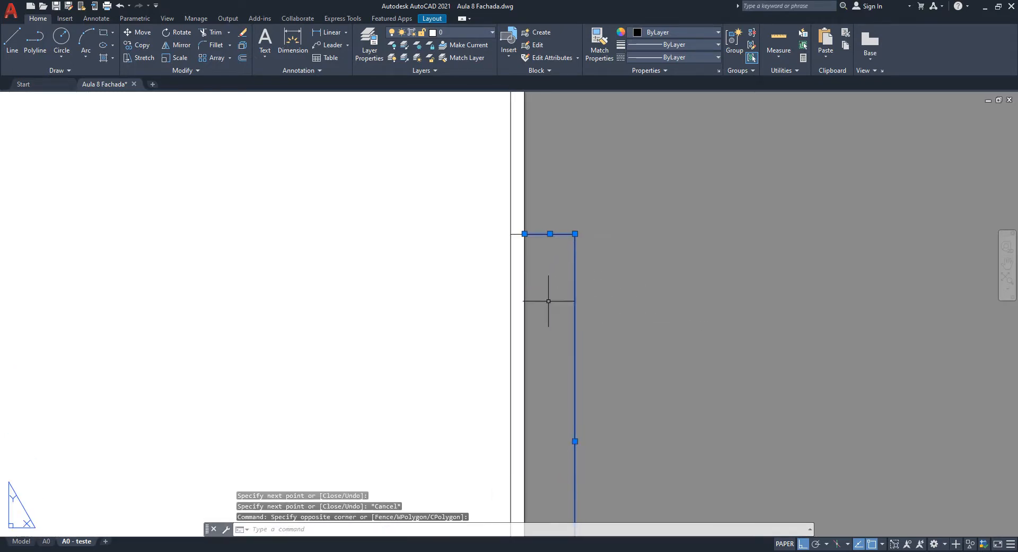
scroll(552, 290, "down", 2)
key("Delete")
middle_click_drag(593, 497, 574, 366)
scroll(574, 365, "up", 2)
left_click(566, 435)
left_click(491, 380)
key("Delete")
scroll(490, 379, "down", 2)
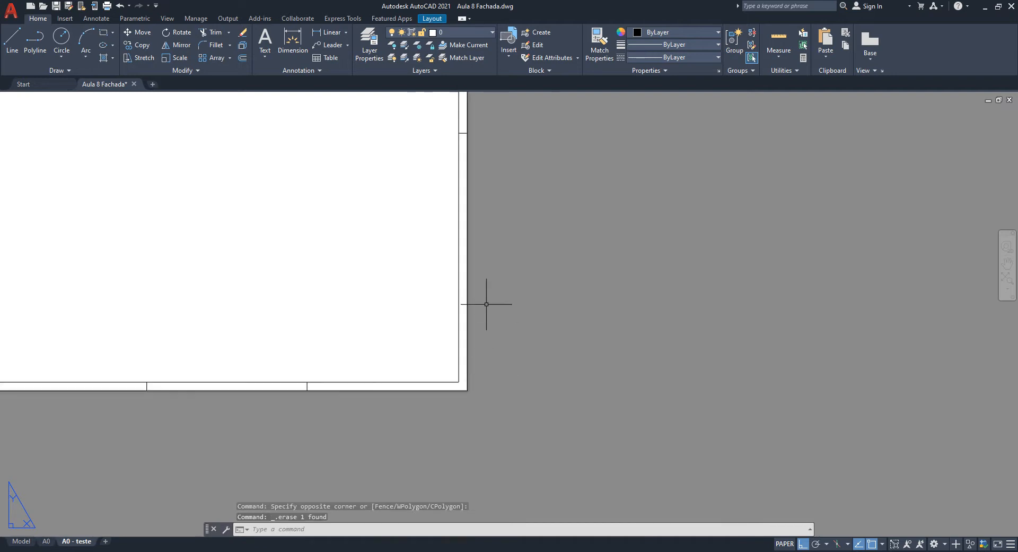
Offset the right-margin fold mark 297 upward.
middle_click_drag(433, 109, 466, 303)
key("Escape")
key("Escape")
key("Escape")
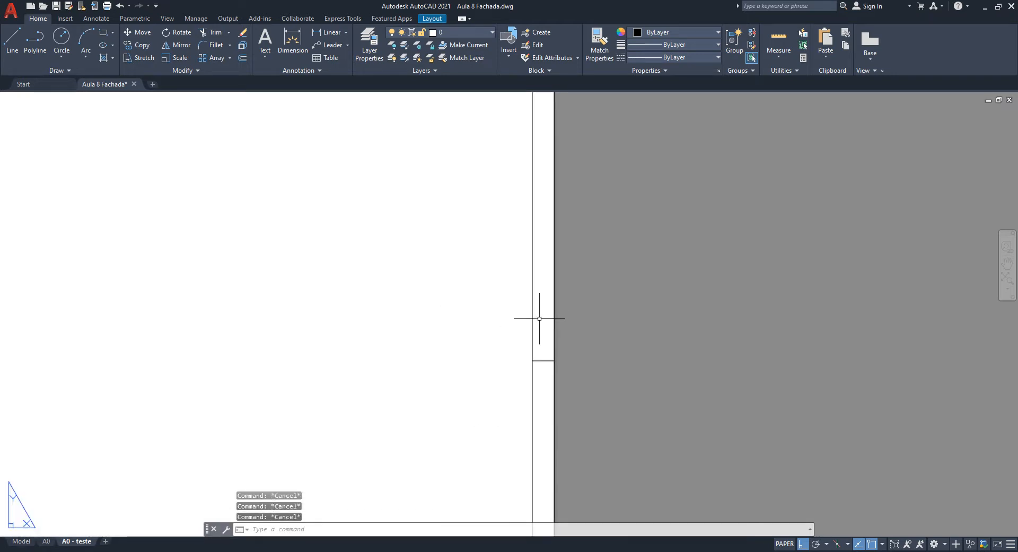
type("o")
key("Return")
type("297")
key("Return")
scroll(539, 319, "down", 2)
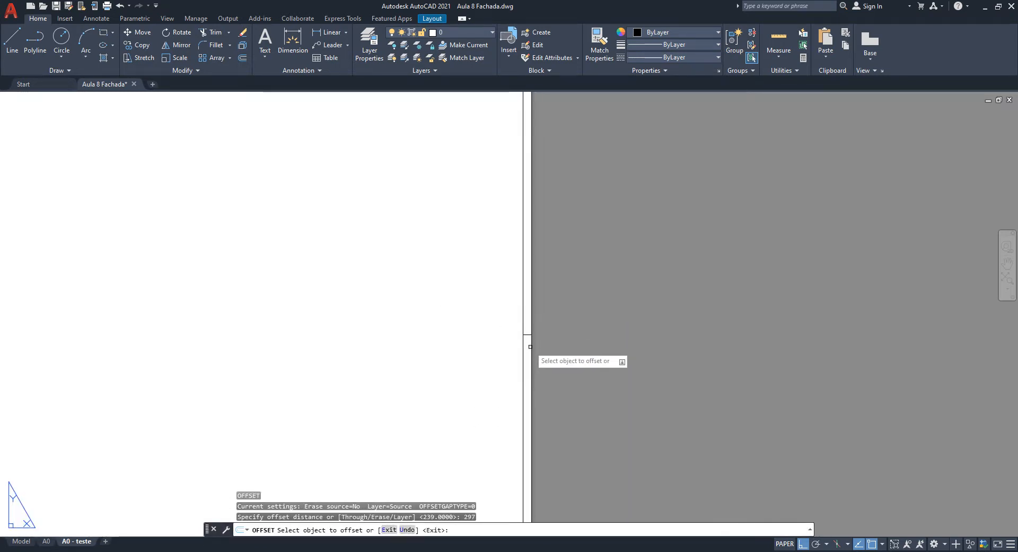
left_click(526, 334)
scroll(526, 334, "down", 4)
left_click(546, 248)
key("Escape")
Measure the distance from the upper right-margin fold mark to the sheet's top-right corner.
scroll(505, 219, "up", 2)
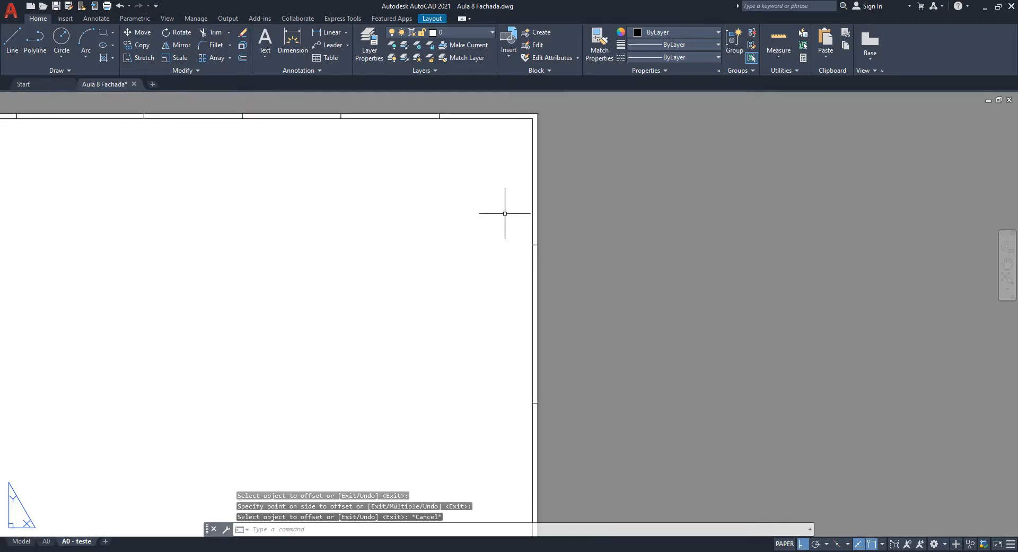
key("Escape")
key("Escape")
type("di")
key("Return")
middle_click_drag(548, 202, 535, 318)
scroll(534, 319, "up", 2)
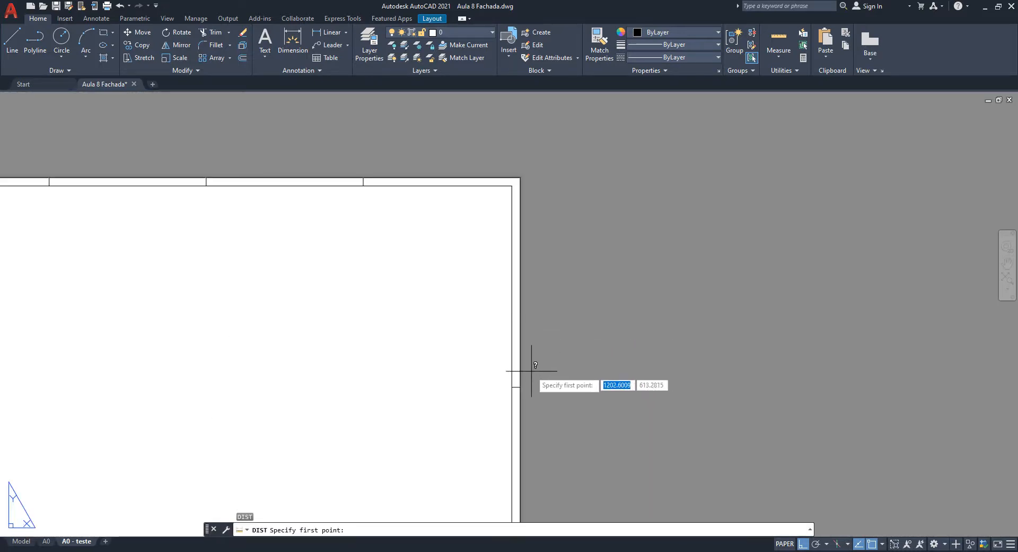
left_click(520, 387)
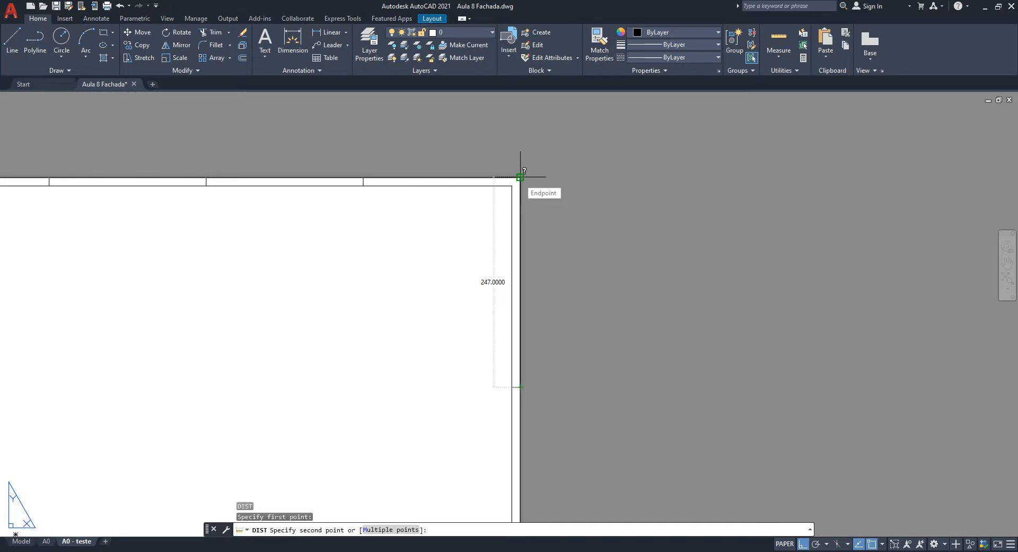
key("Escape")
scroll(533, 297, "down", 4)
middle_click_drag(518, 223, 597, 109)
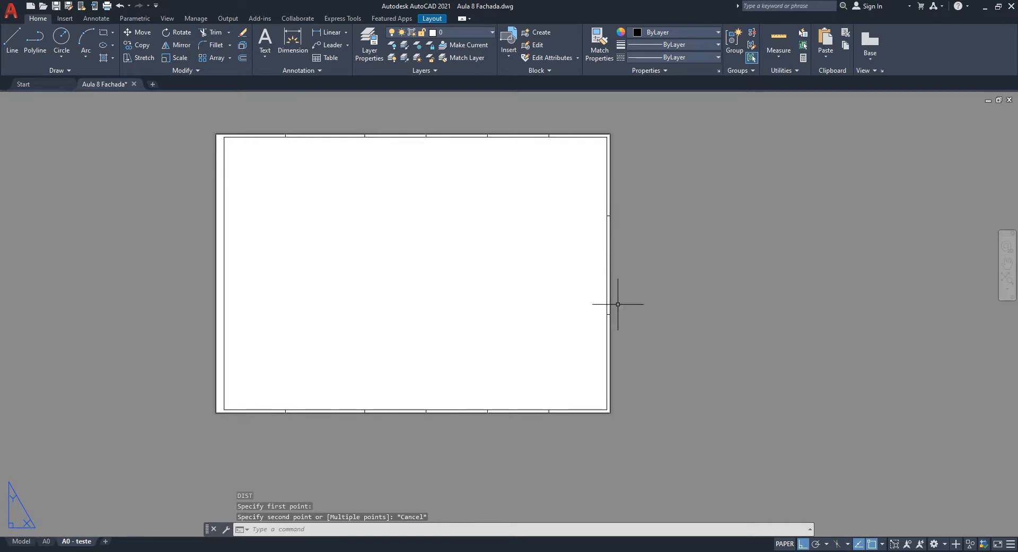
Mirror the two right-margin fold marks onto the left margin about the sheet's vertical midline, keeping the originals.
middle_click_drag(545, 317, 584, 323)
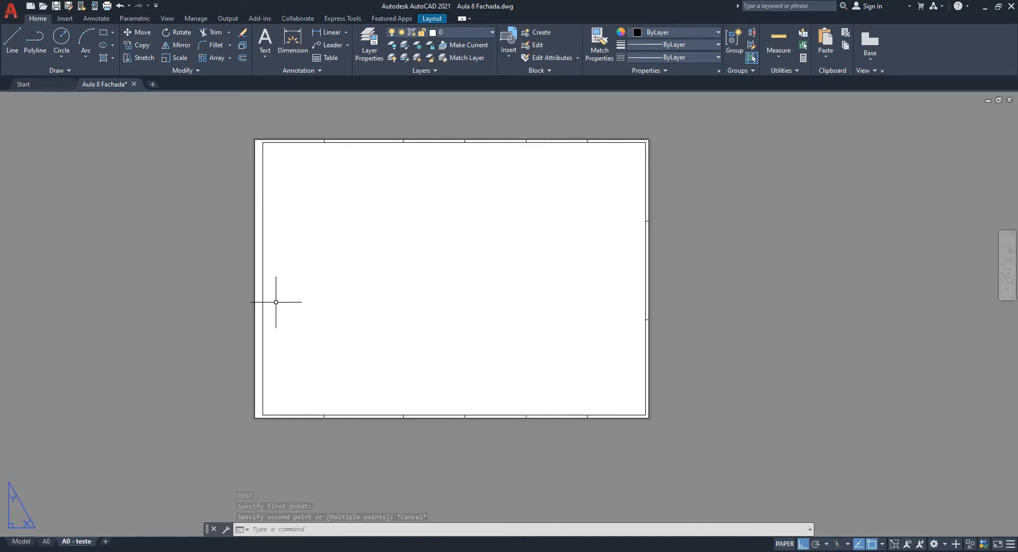
type("mi")
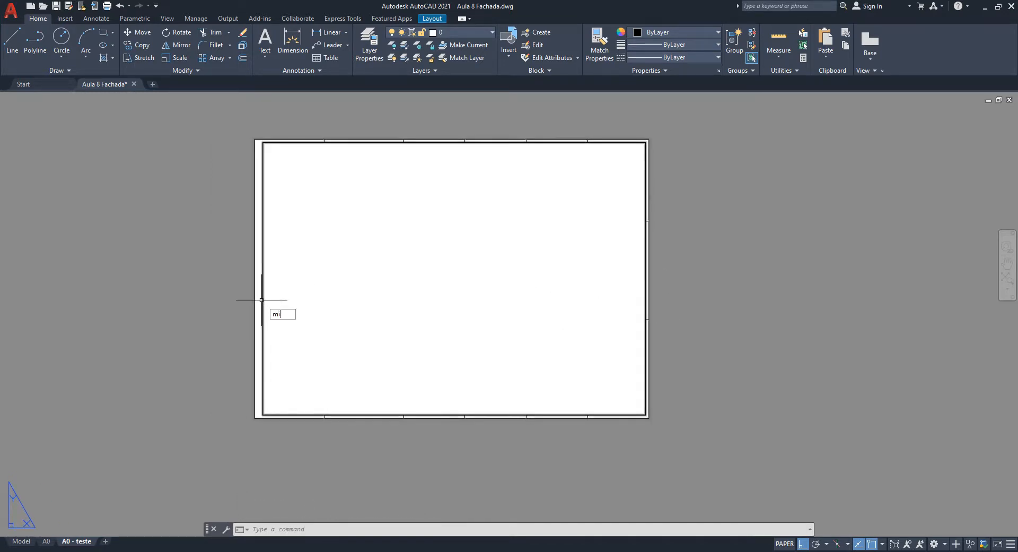
key("Return")
left_click(568, 186)
left_click(714, 332)
key("Return")
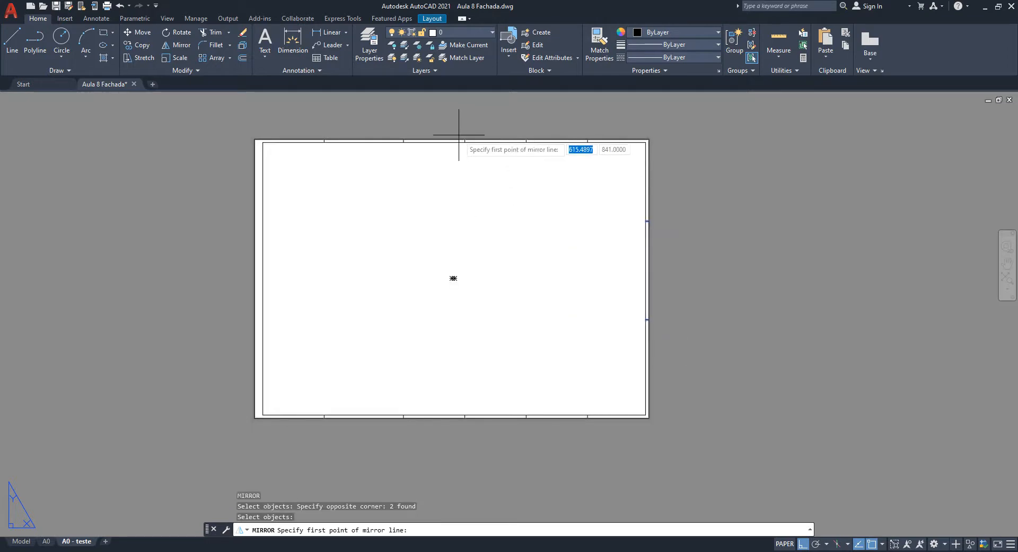
left_click(454, 140)
left_click(432, 325)
key("Return")
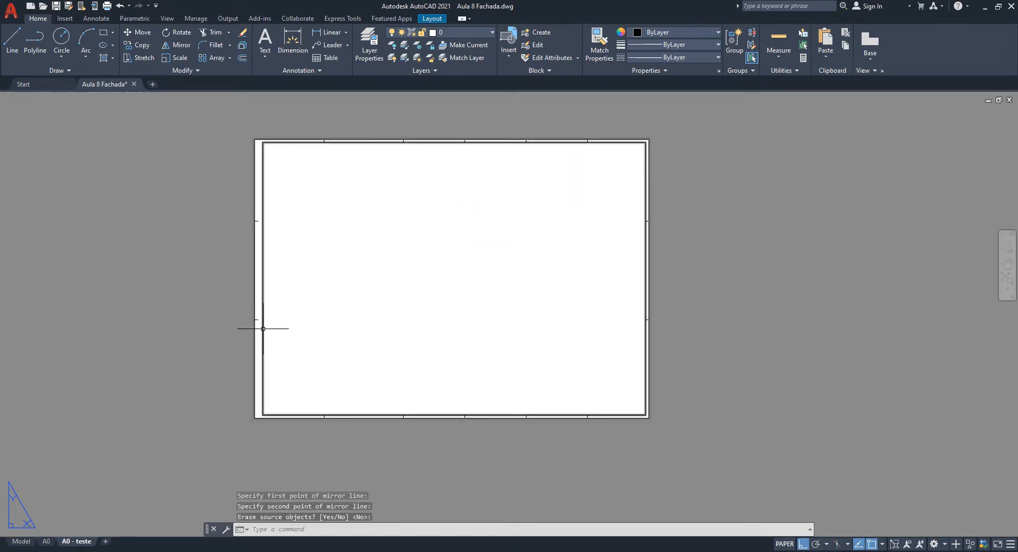
Stretch the lower left-margin fold mark inward to the frame line of the left margin.
scroll(249, 334, "up", 8)
left_click(314, 253)
left_click(316, 267)
left_click(314, 267)
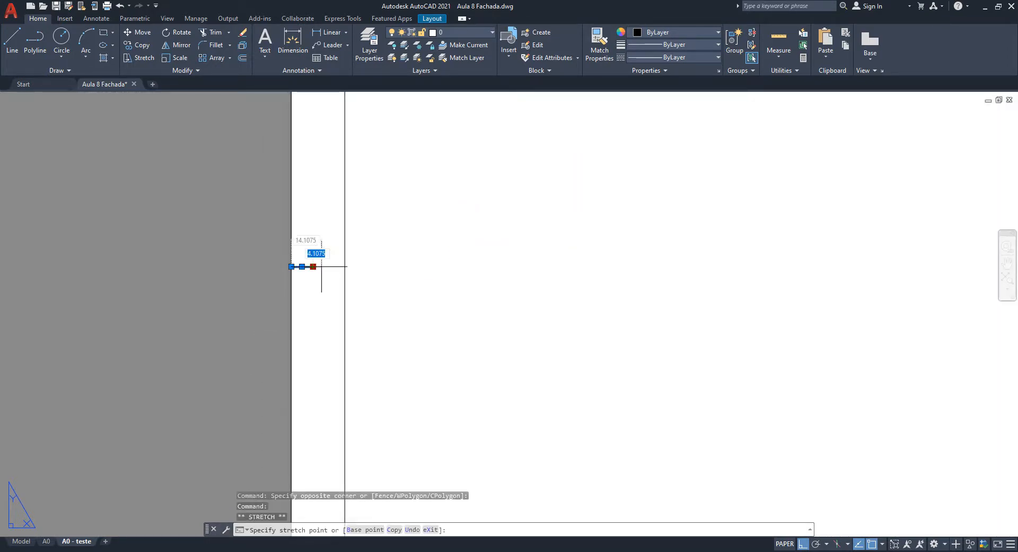
Stretch the upper left-margin fold mark inward to the frame line of the left margin.
middle_click_drag(341, 266, 358, 478)
middle_click_drag(343, 213, 357, 377)
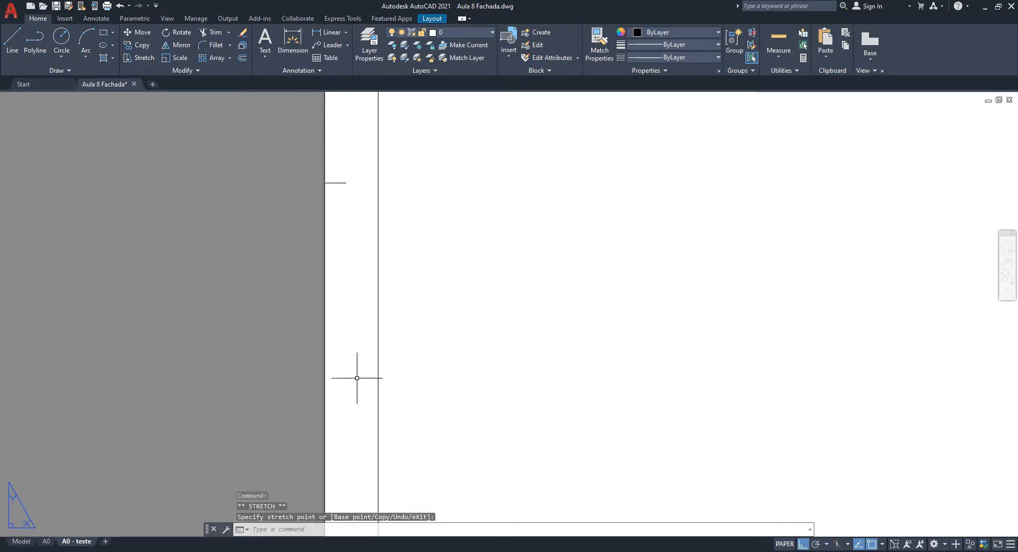
left_click(348, 177)
left_click(340, 188)
left_click(346, 183)
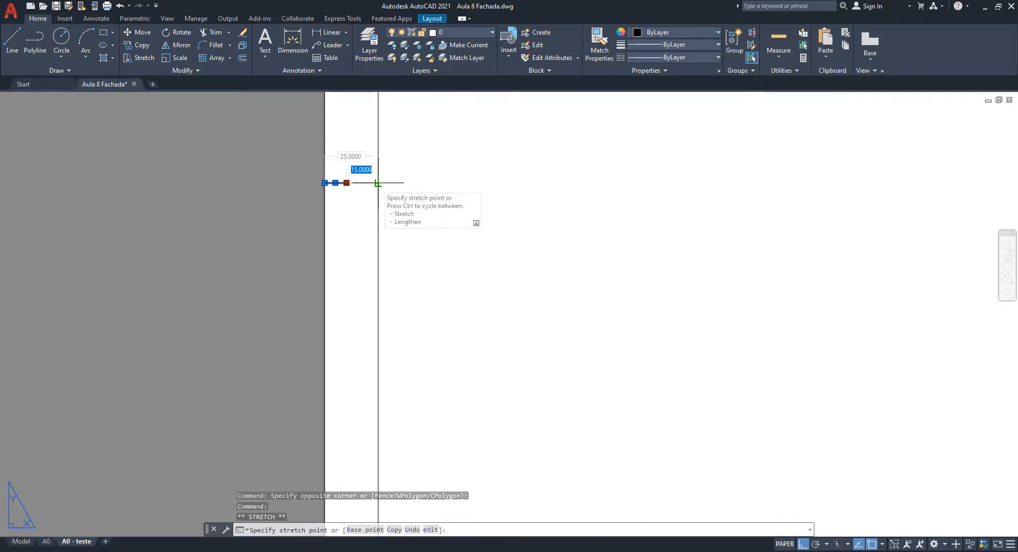
key("Escape")
scroll(391, 227, "down", 9)
middle_click_drag(486, 239, 424, 239)
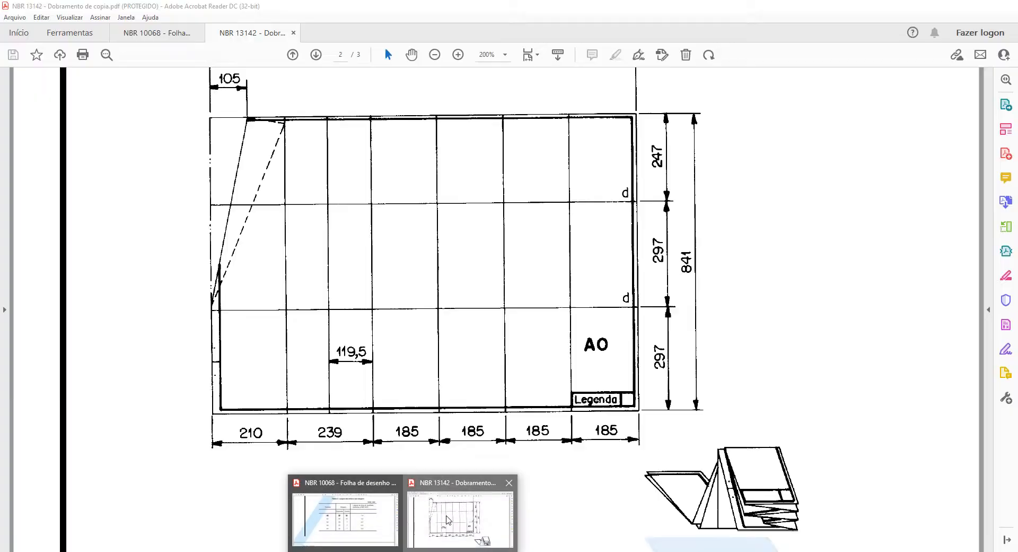
Check the A0 folding figure in Adobe Acrobat Reader, then in AutoCAD draw lines below the first bottom fold mark, 119.5 rightward and up to the frame.
left_click(446, 514)
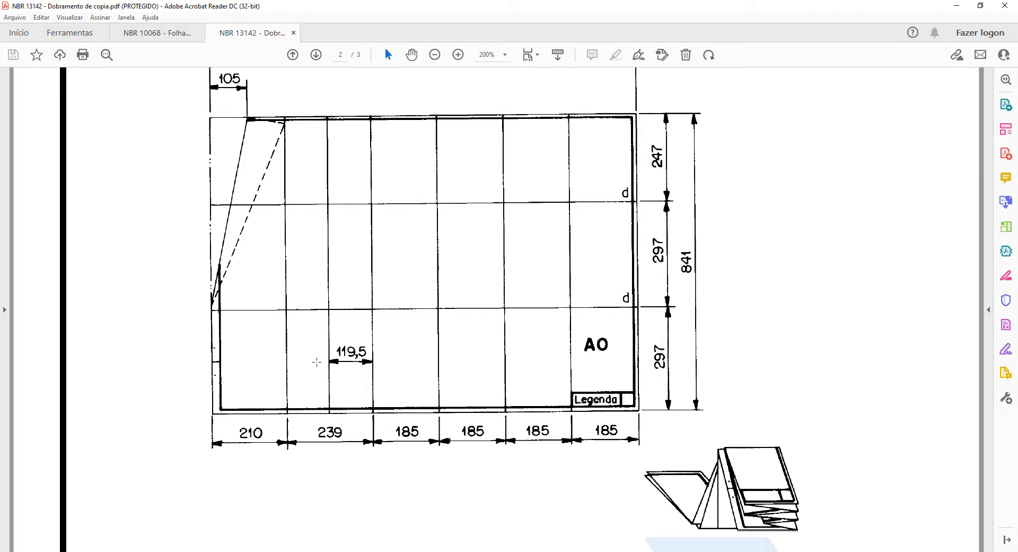
key("alt+Tab")
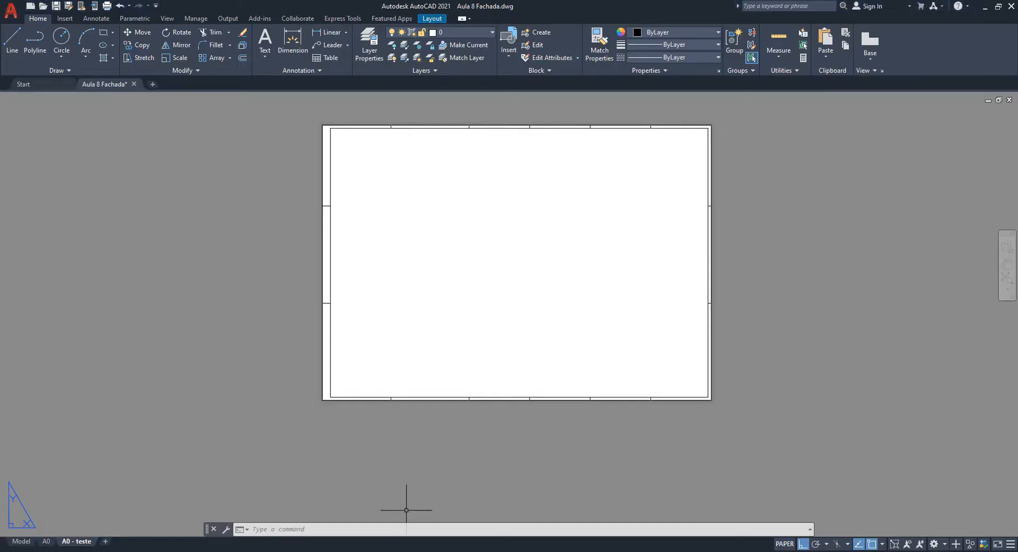
scroll(435, 389, "up", 5)
type("l")
key("Return")
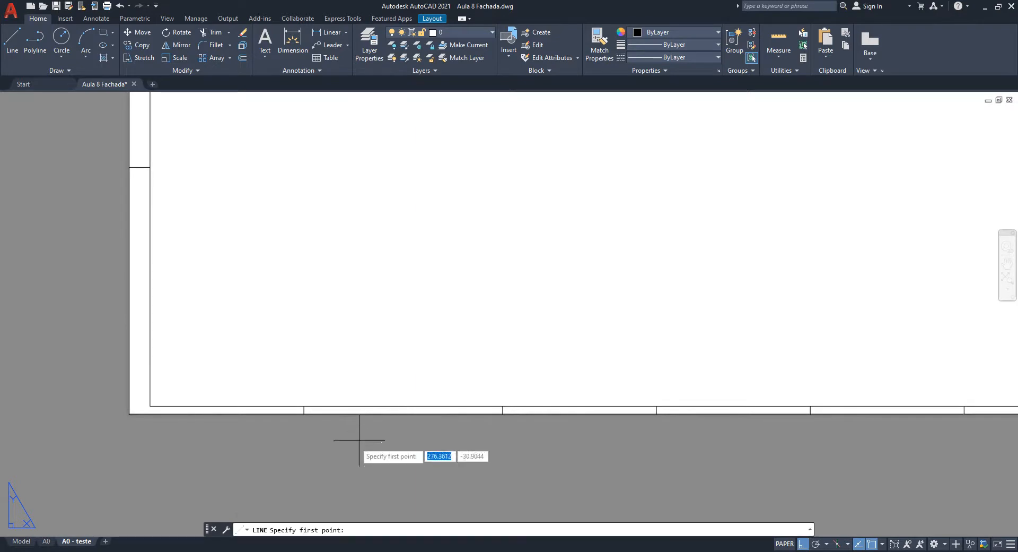
scroll(350, 440, "up", 4)
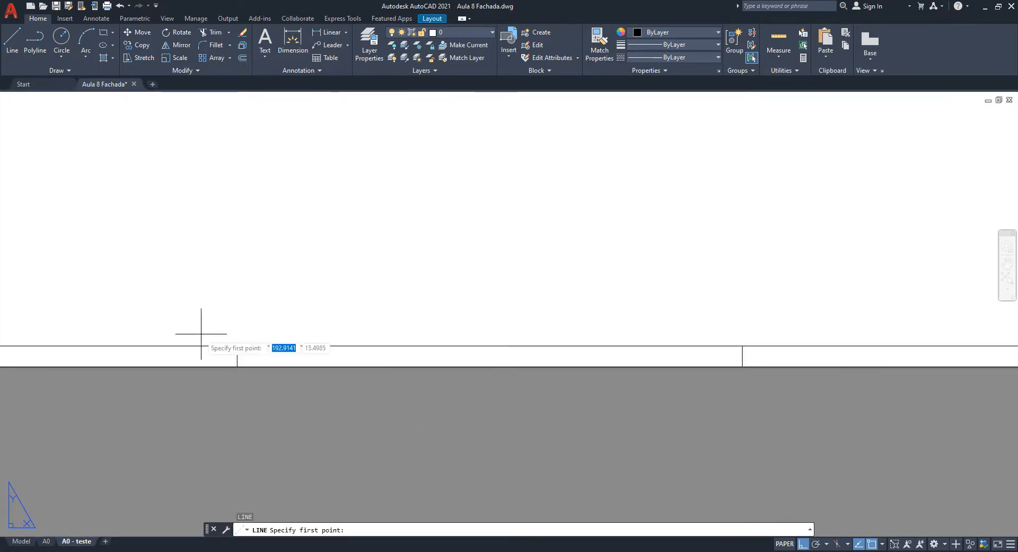
left_click(237, 366)
left_click(266, 458)
type("119.5")
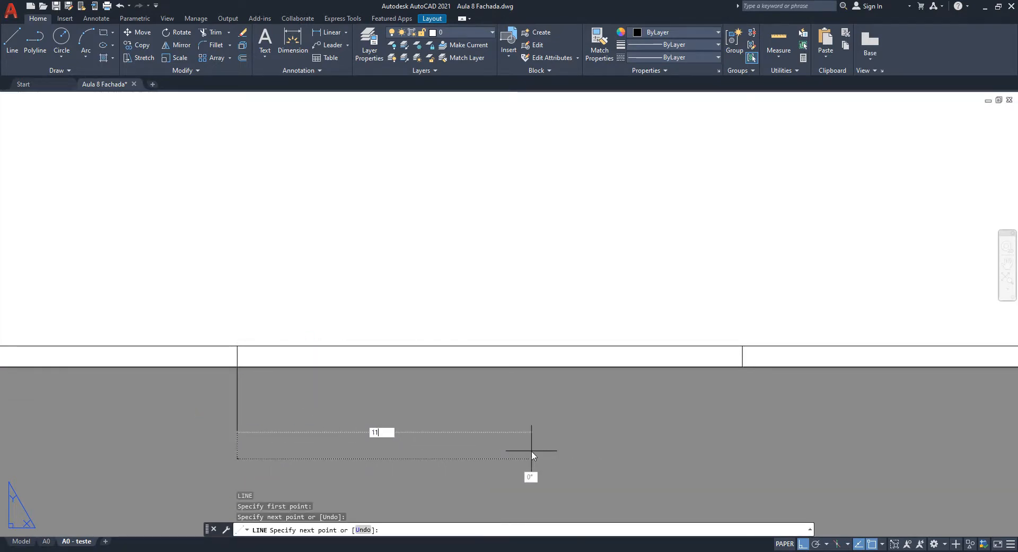
key("Return")
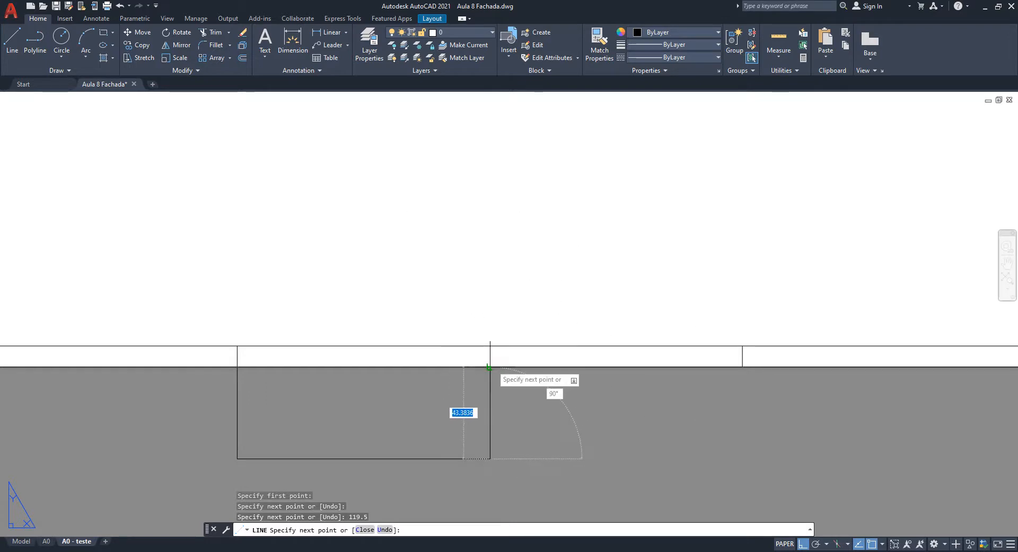
left_click(490, 346)
Continue the line straight up across the sheet and through the top margin to create the matching top fold mark.
scroll(467, 455, "down", 5)
scroll(462, 195, "up", 3)
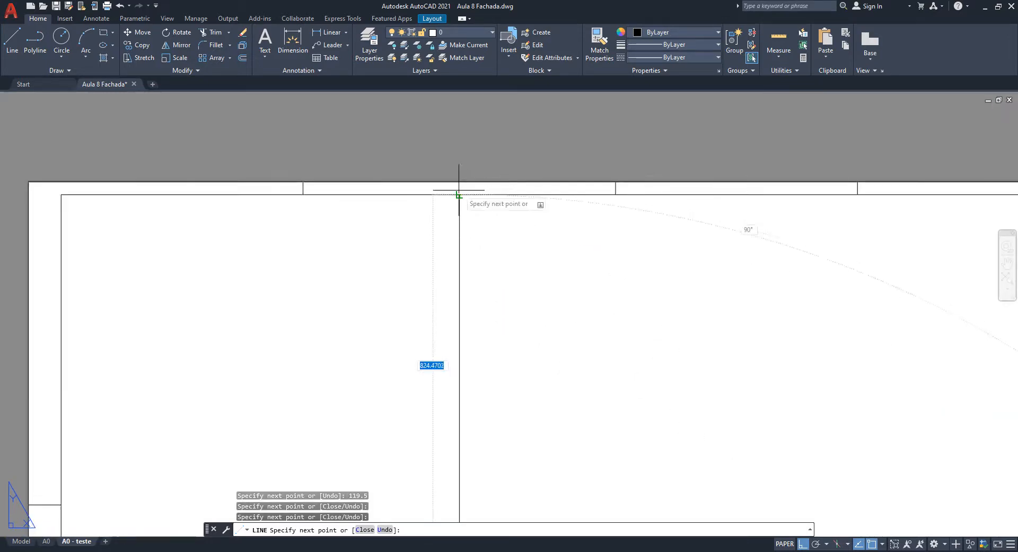
left_click(463, 195)
key("Escape")
Delete the long vertical line inside the frame and the construction lines below the sheet, keeping the new top and bottom fold marks.
scroll(461, 176, "down", 2)
left_click(503, 256)
left_click(407, 277)
middle_click_drag(478, 342, 457, 273)
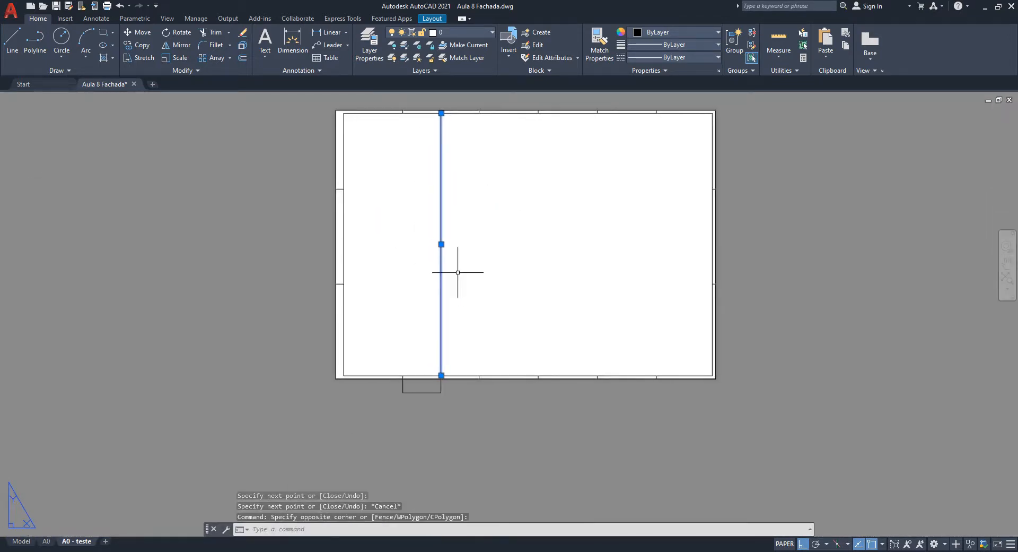
key("Delete")
scroll(440, 404, "up", 3)
left_click(566, 401)
left_click(221, 339)
key("Delete")
Measure the spacing between the first and second fold marks in the top margin.
scroll(459, 337, "down", 3)
middle_click_drag(460, 337, 478, 443)
type("dist")
key("Return")
scroll(435, 168, "up", 5)
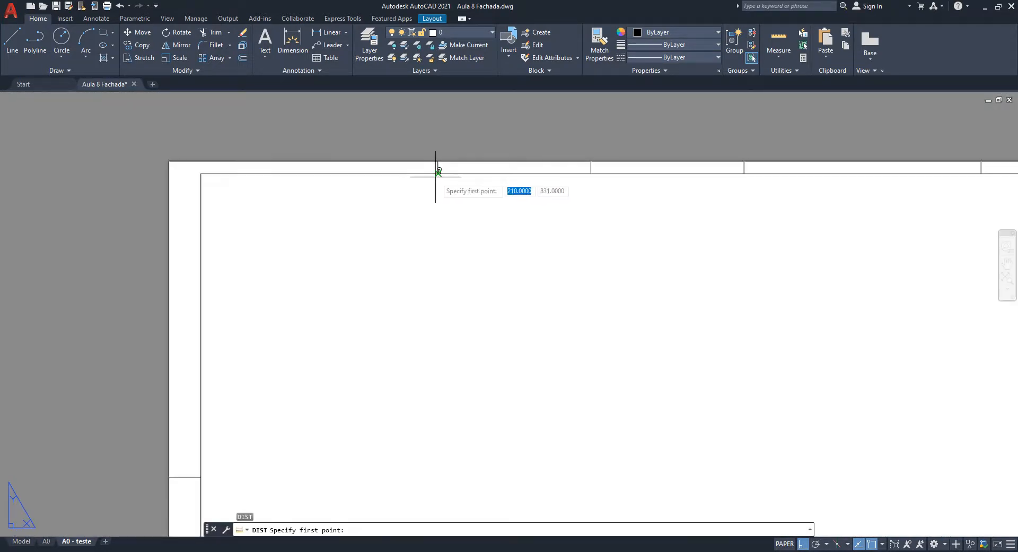
left_click(438, 161)
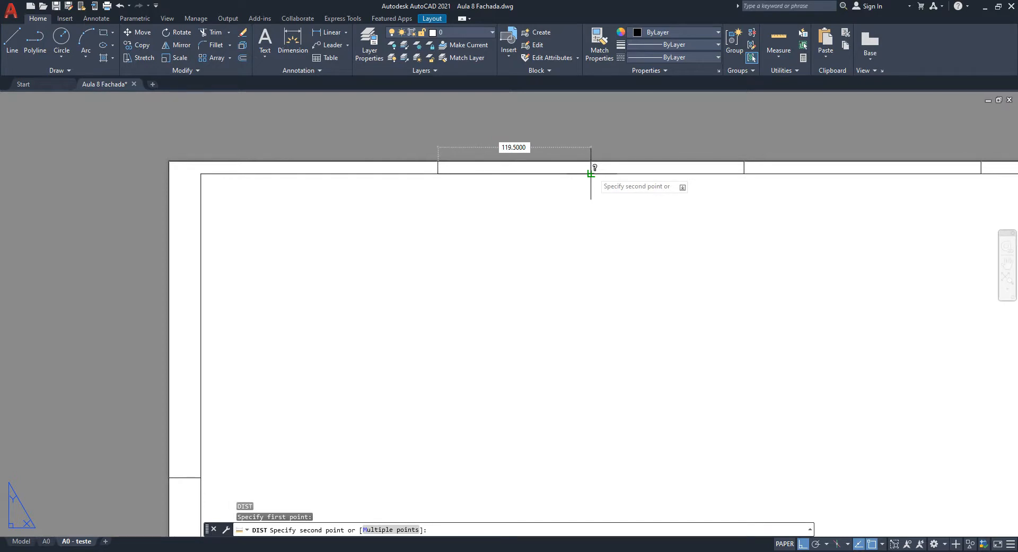
key("Escape")
scroll(547, 169, "down", 4)
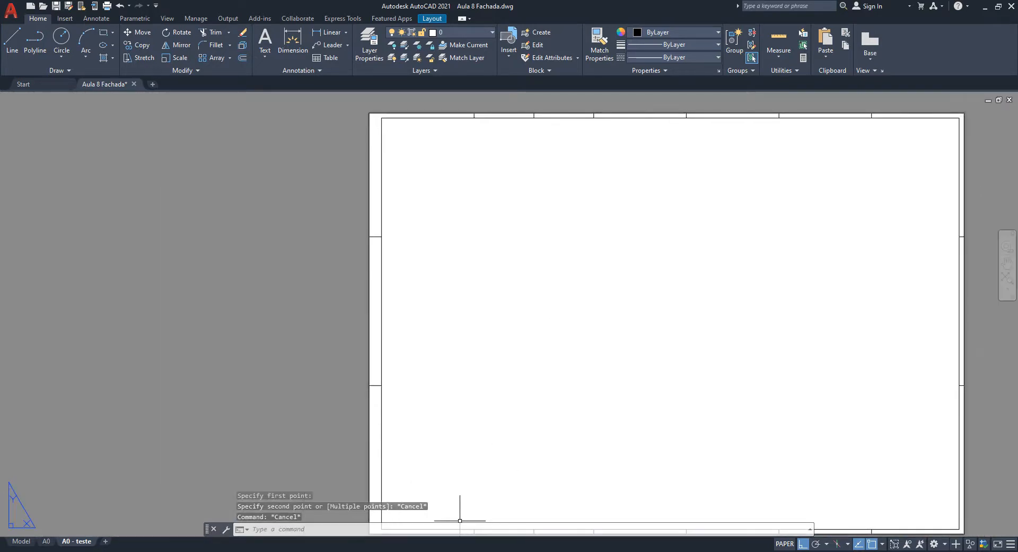
Switch to the NBR 13142 PDF in Adobe Acrobat Reader and examine the folding figures for the A0, A1, A2 and A3 formats.
mouse_move(460, 550)
left_click(457, 521)
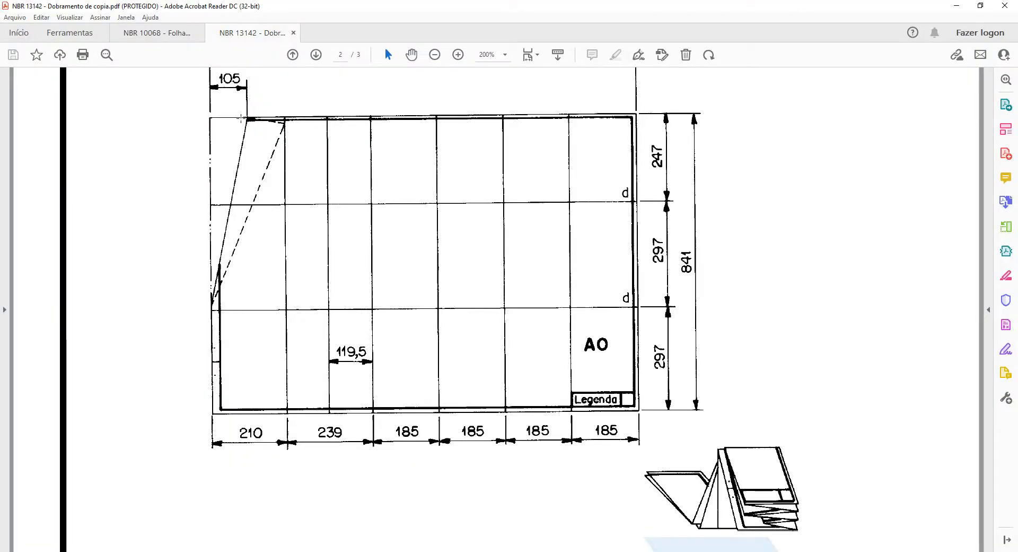
scroll(242, 119, "up", 1)
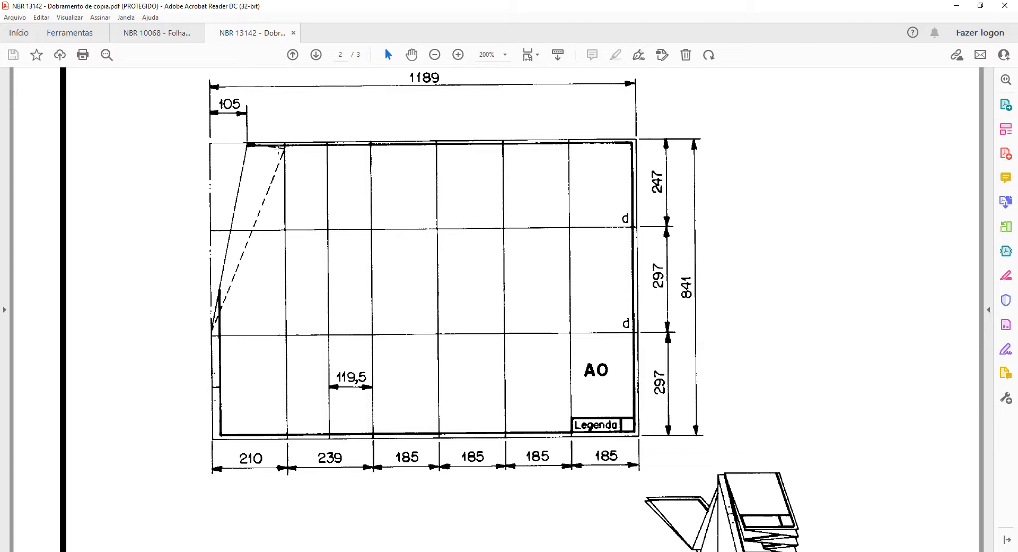
scroll(611, 283, "down", 20)
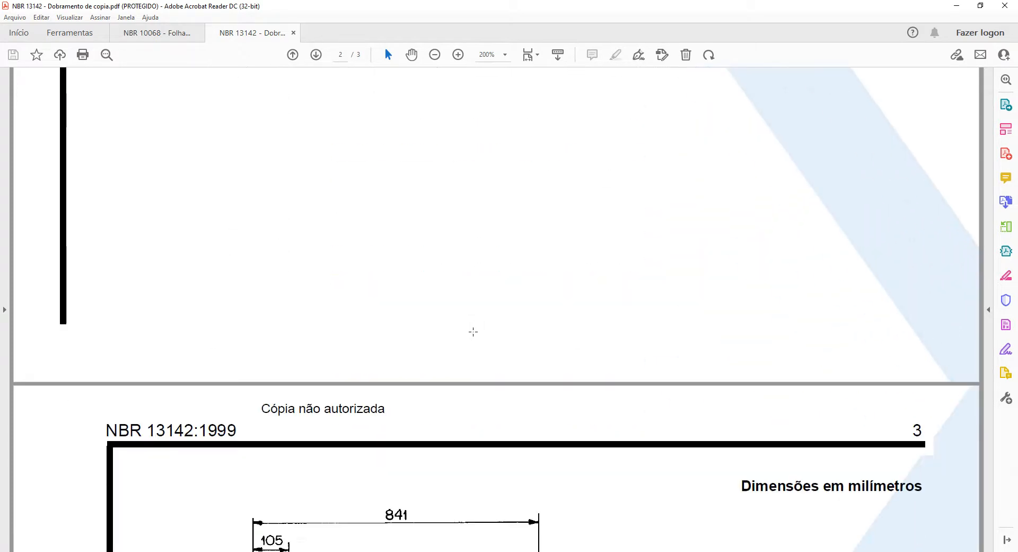
scroll(407, 301, "down", 15)
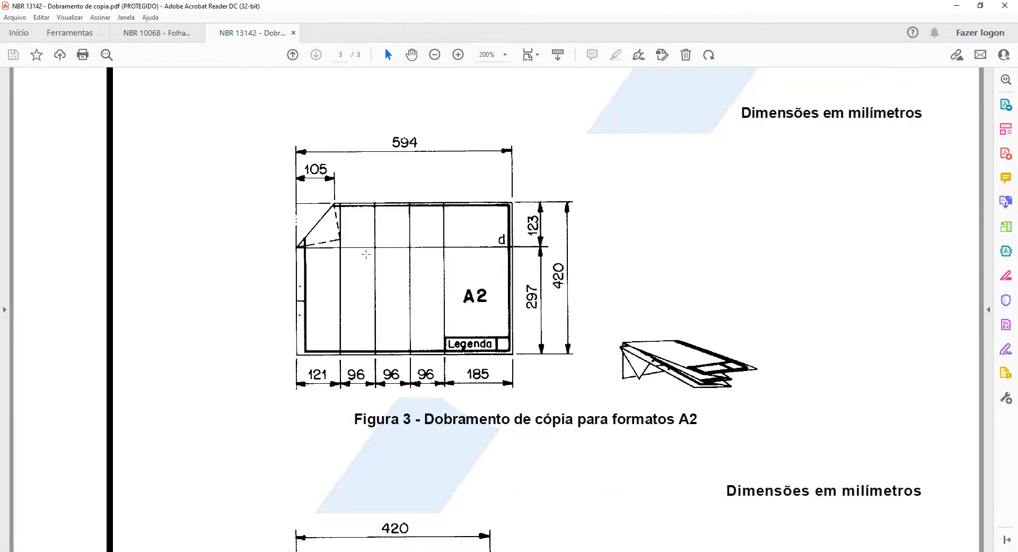
scroll(355, 226, "down", 8)
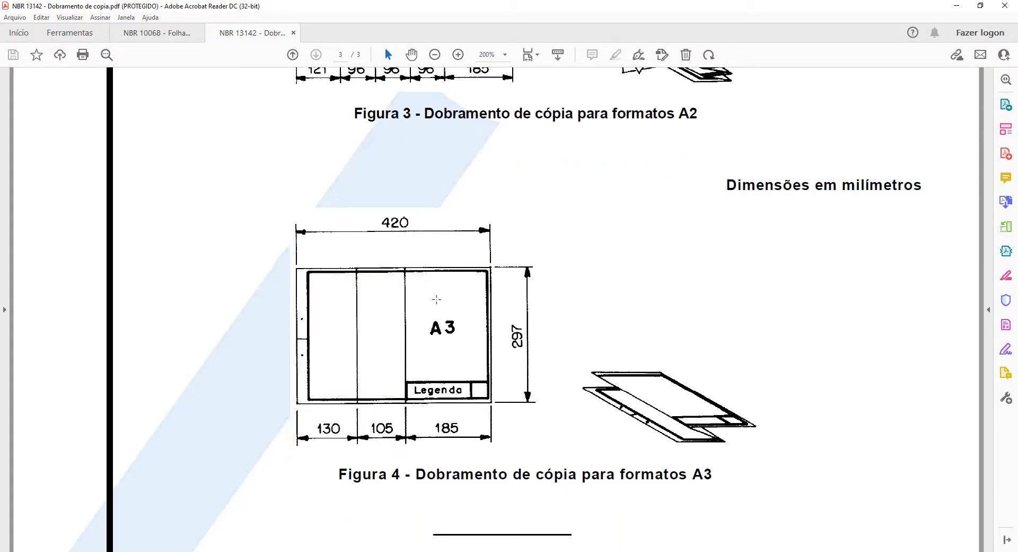
scroll(437, 236, "up", 3)
scroll(339, 318, "down", 2)
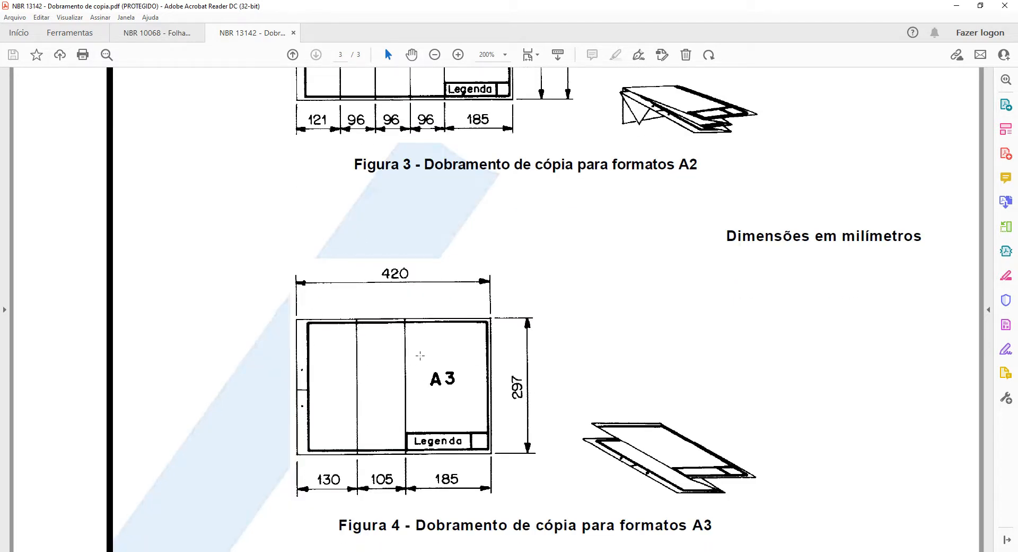
scroll(420, 356, "down", 4)
scroll(558, 247, "up", 2)
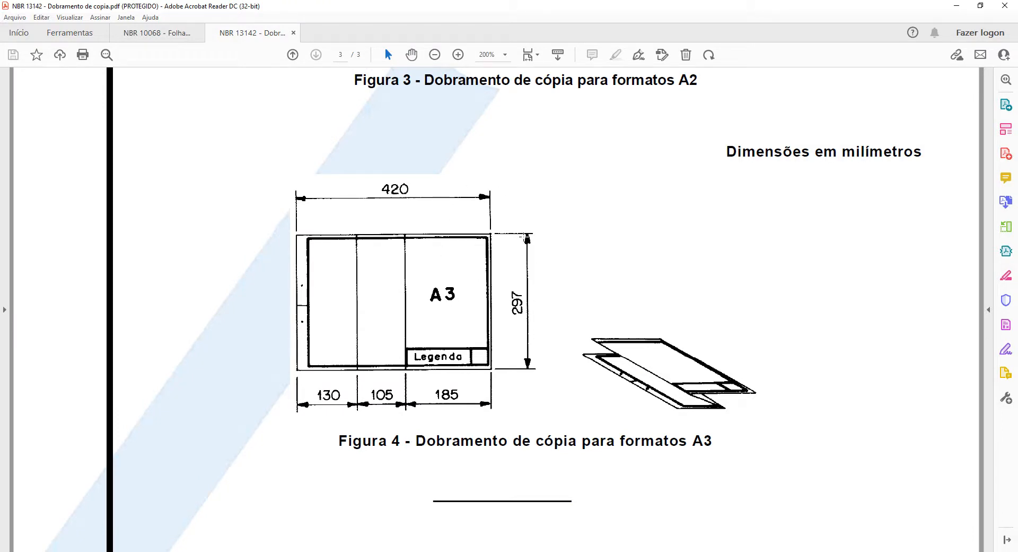
scroll(549, 309, "up", 5)
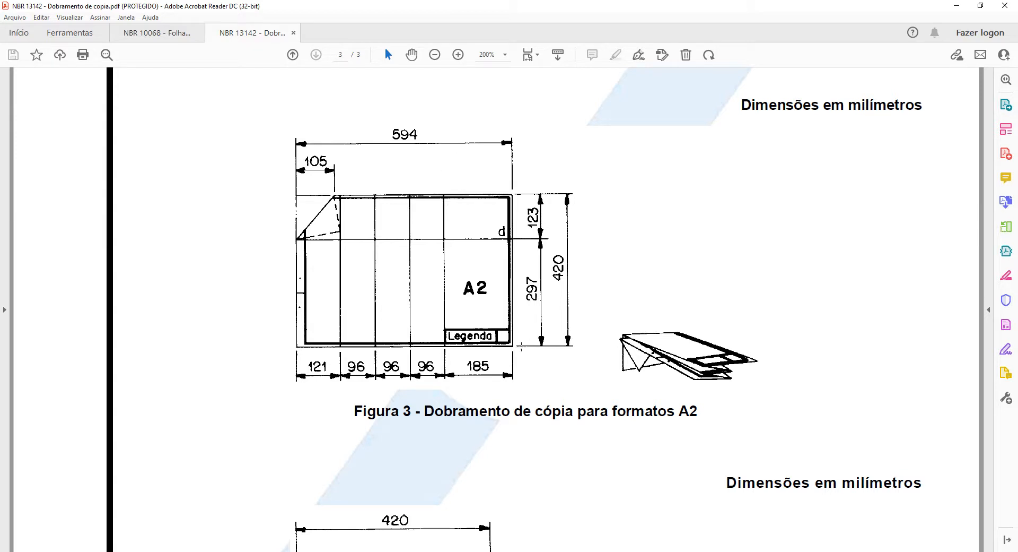
scroll(342, 267, "up", 10)
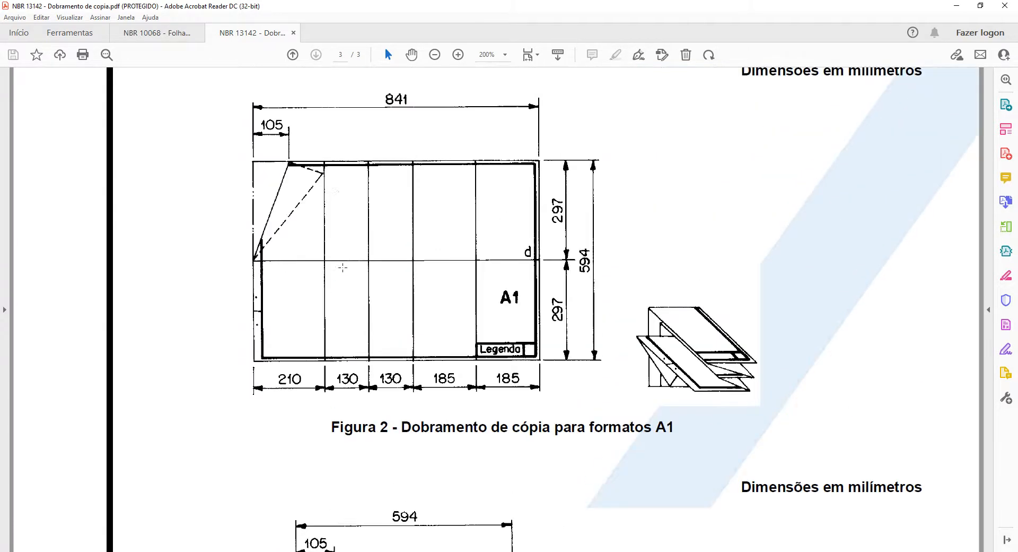
scroll(343, 267, "up", 15)
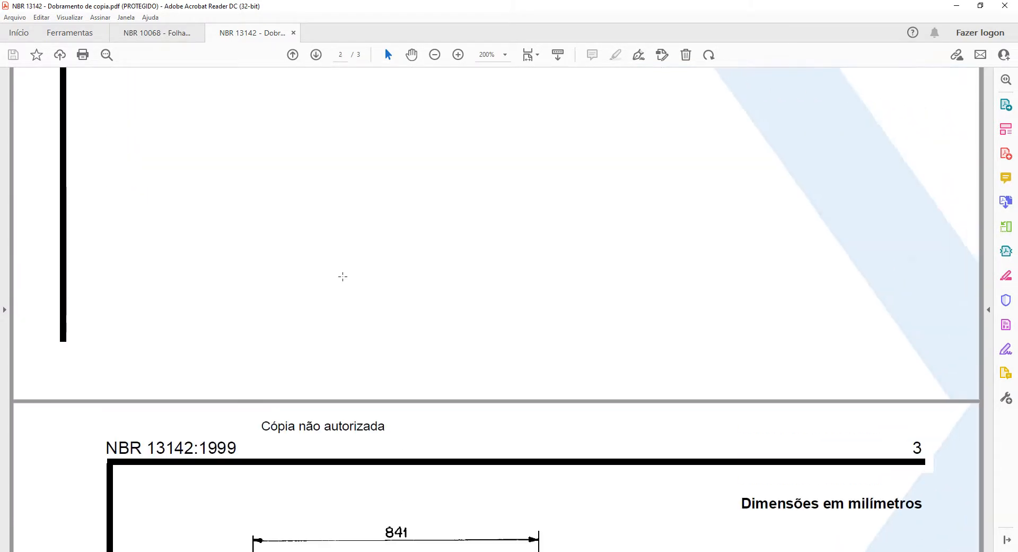
Examine the left-margin centre mark and punch holes in the A0 folding figure, and the 105 corner fold at the top.
scroll(342, 275, "up", 3)
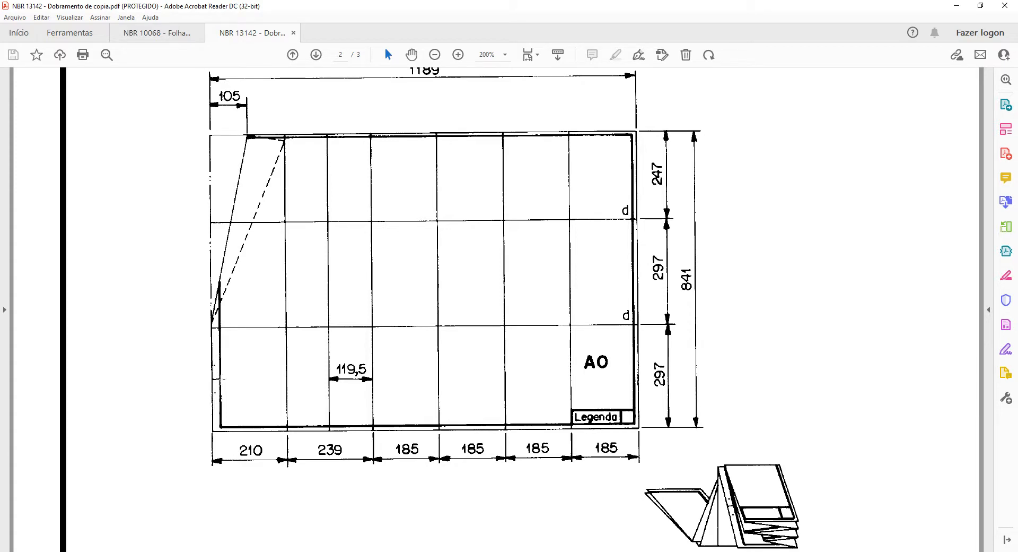
scroll(220, 379, "up", 5, "ctrl")
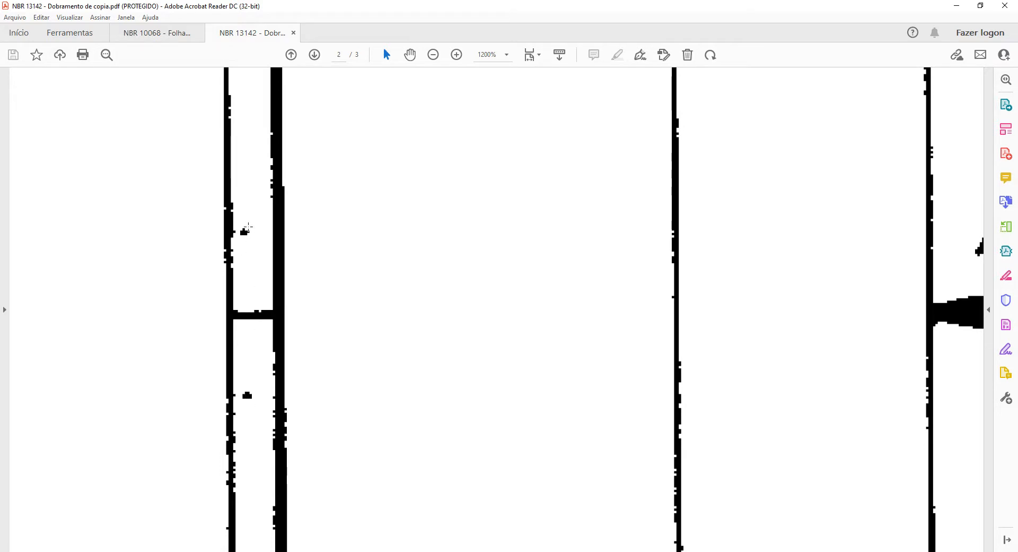
scroll(272, 347, "down", 5, "ctrl")
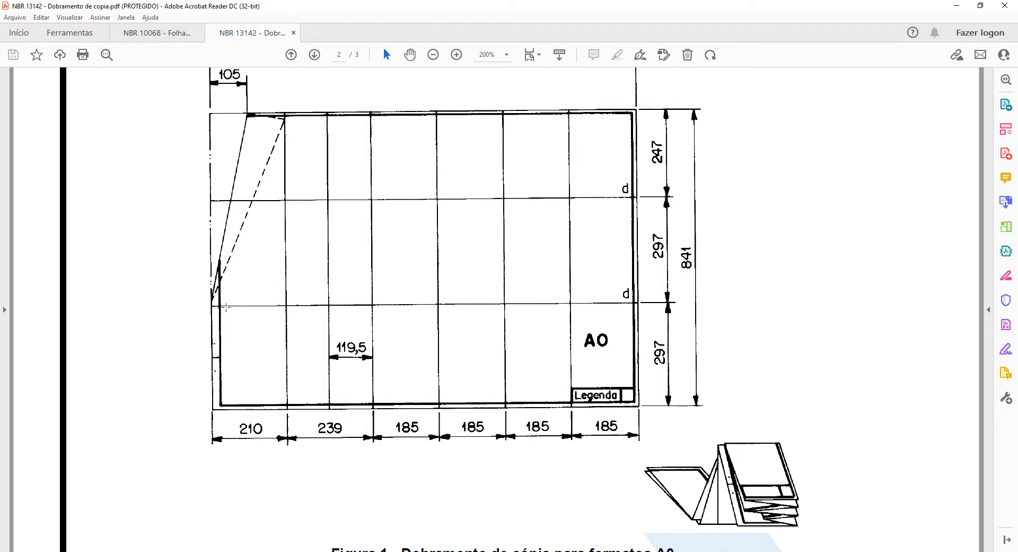
scroll(225, 307, "up", 3, "ctrl")
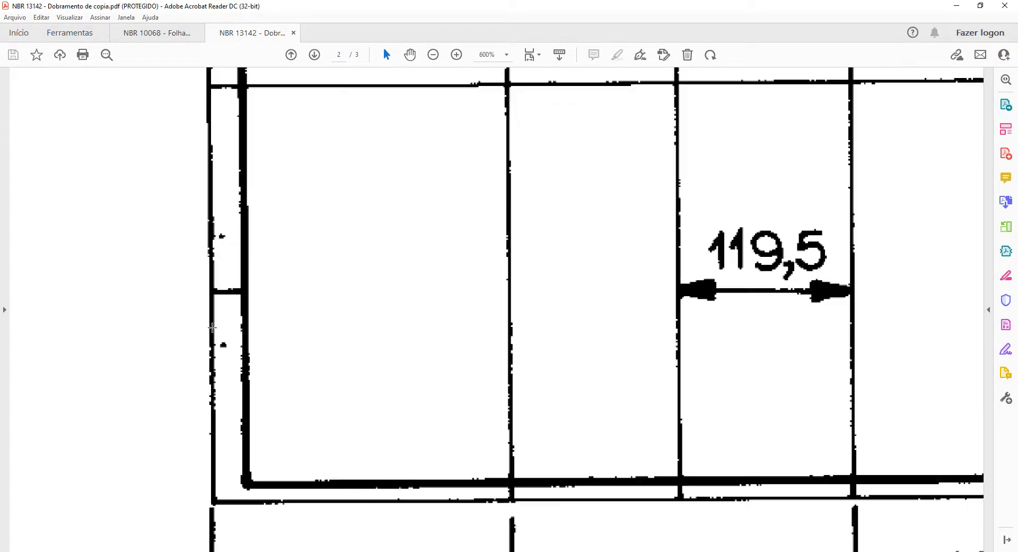
scroll(212, 328, "up", 2, "ctrl")
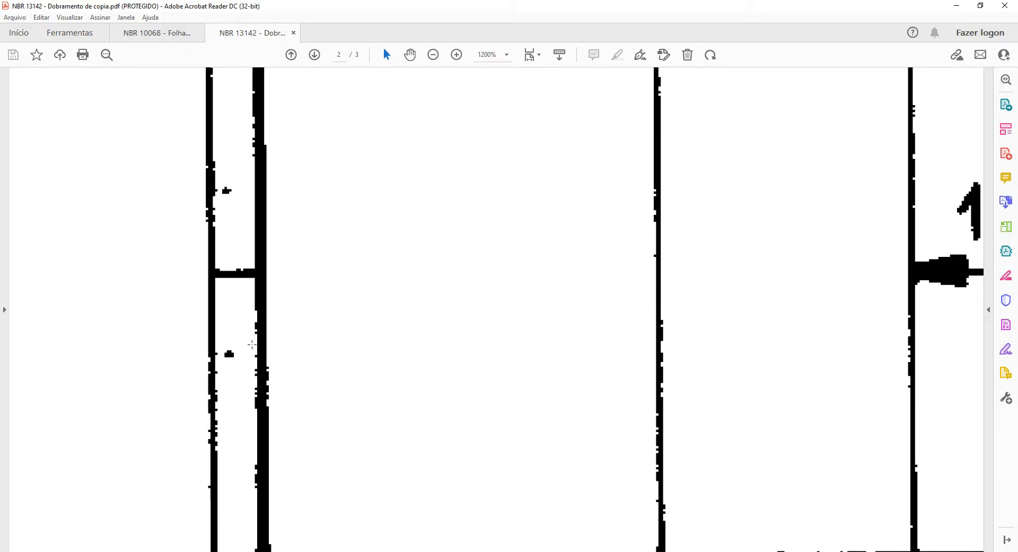
scroll(253, 345, "down", 6, "ctrl")
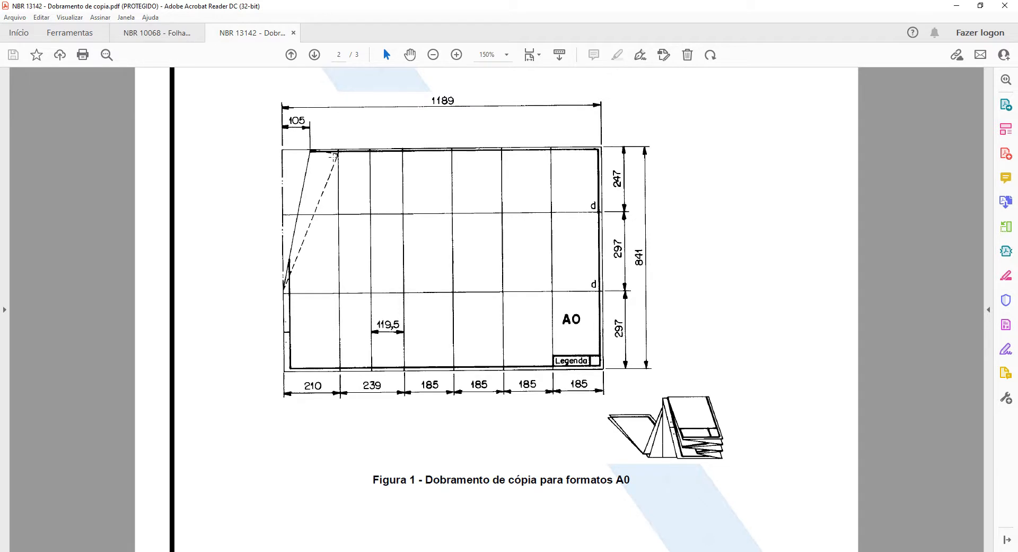
scroll(333, 156, "up", 1)
scroll(299, 148, "up", 2, "ctrl")
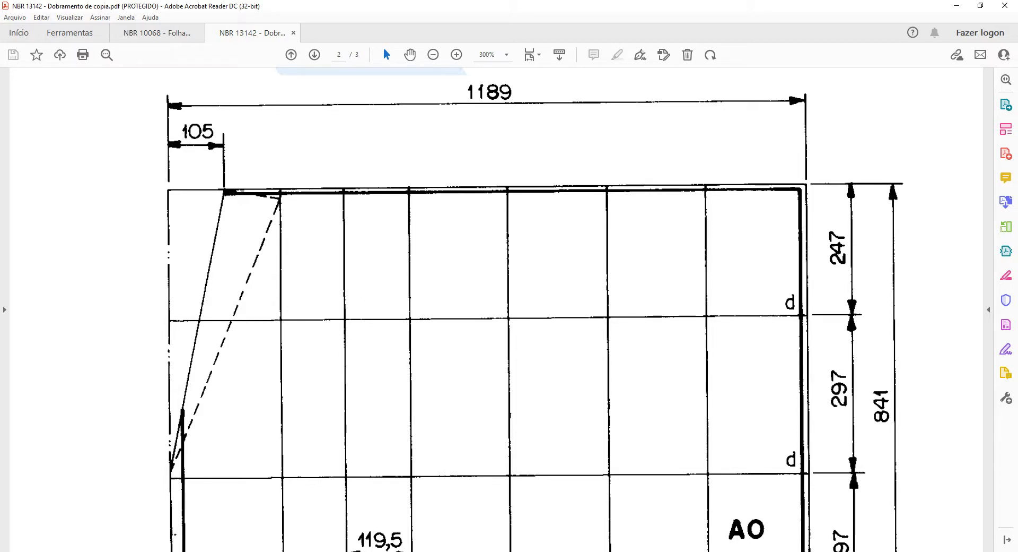
Switch back to the AutoCAD layout and draw guide lines from the sheet's upper-left corner to place a fold mark 105 along the top margin.
key("alt+Tab")
middle_click_drag(377, 114, 345, 244)
scroll(360, 190, "up", 2)
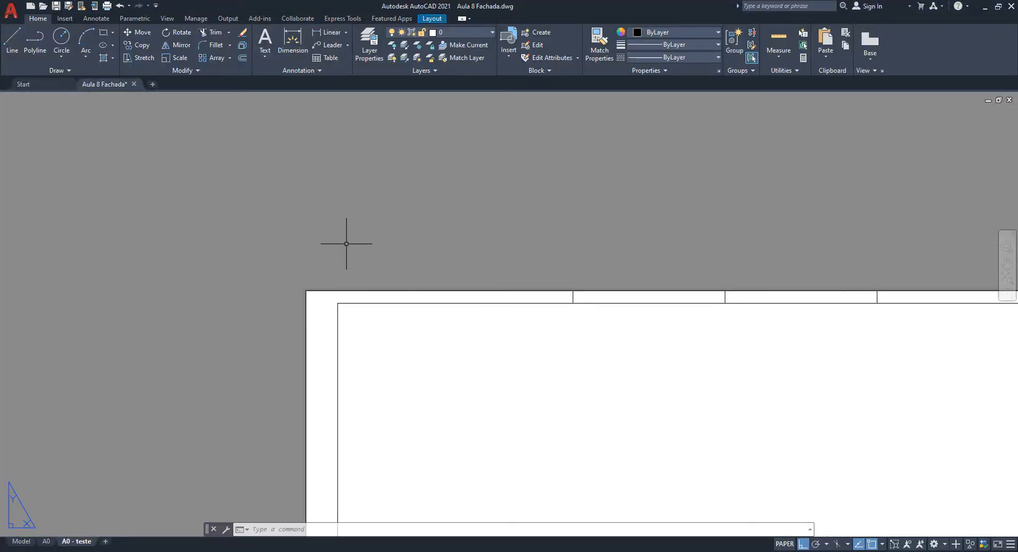
type("l")
key("Return")
left_click(305, 291)
left_click(306, 243)
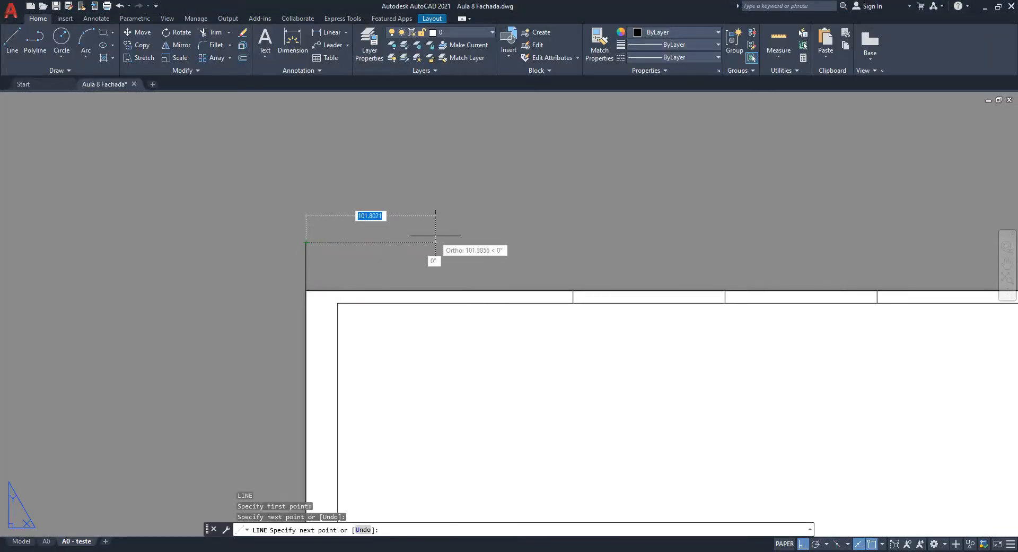
type("105")
key("Return")
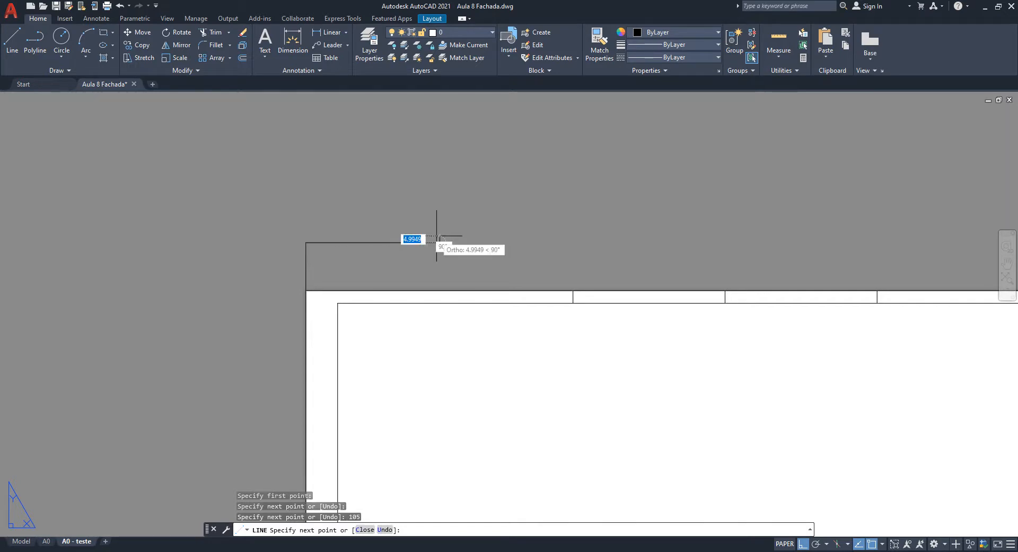
key("Escape")
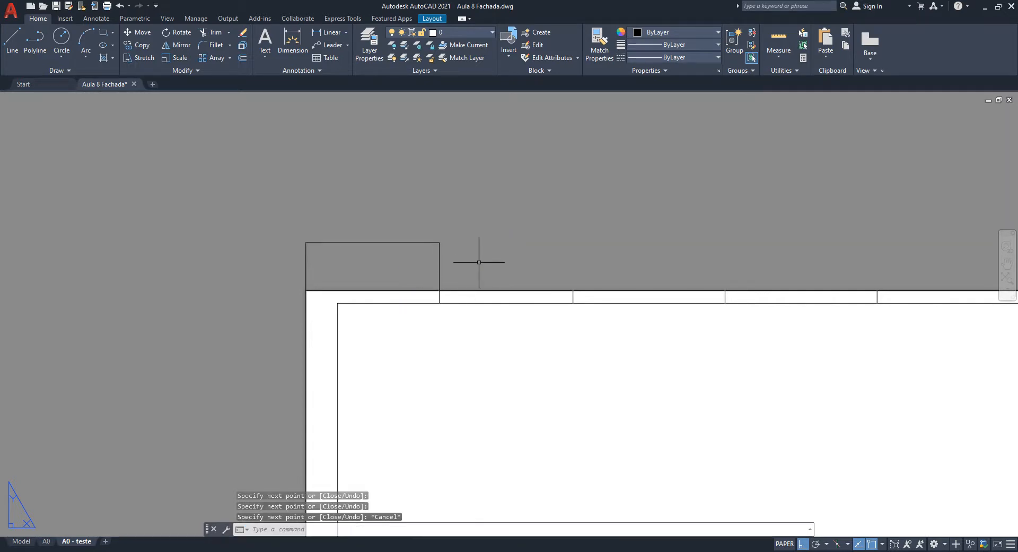
Delete the guide lines above the sheet, keeping the 105 fold mark in the top margin.
left_click(480, 261)
left_click(202, 218)
mouse_move(322, 332)
middle_mouse_down()
mouse_move(428, 232)
mouse_move(460, 225)
middle_mouse_up()
scroll(428, 233, "down", 2)
key("Delete")
scroll(458, 245, "up", 2)
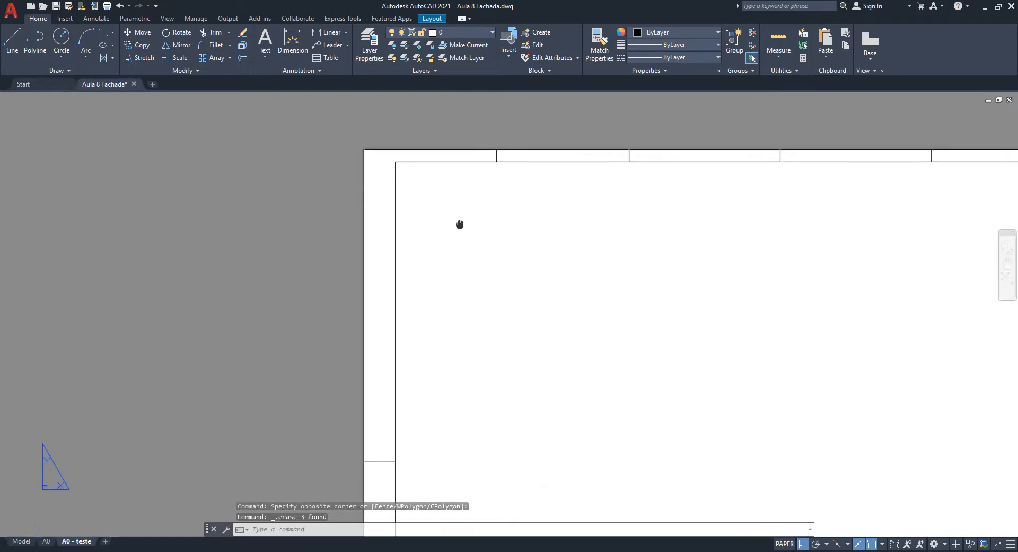
Draw a diagonal line from the lower fold mark on the sheet's left edge to the 105 fold mark at the top edge.
type("l")
key("Return")
scroll(427, 294, "down", 1)
mouse_move(427, 293)
middle_mouse_down()
mouse_move(435, 194)
mouse_move(428, 366)
middle_mouse_up()
scroll(439, 200, "down", 2)
scroll(426, 333, "up", 1)
left_click(419, 327)
left_click(447, 218)
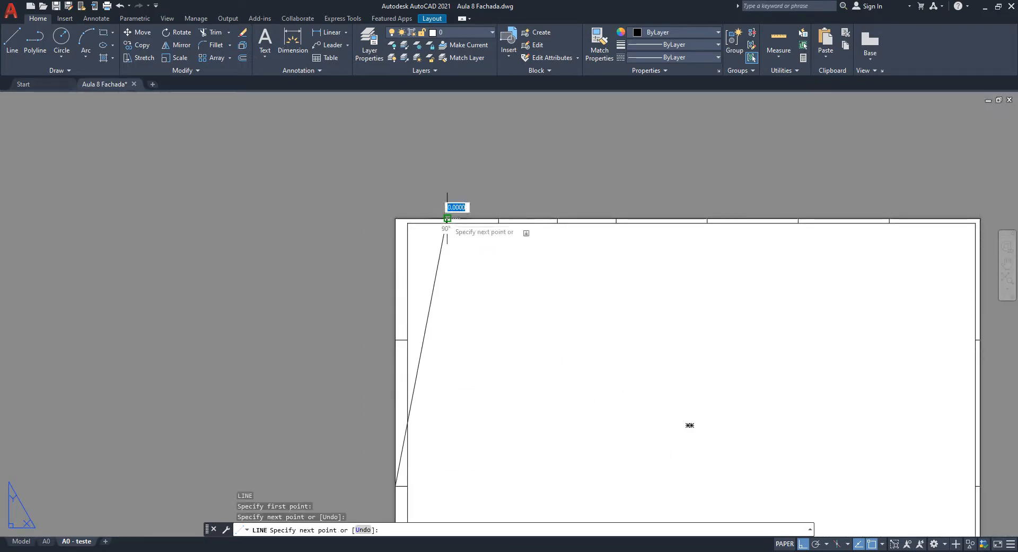
key("Escape")
middle_click_drag(447, 219, 438, 104)
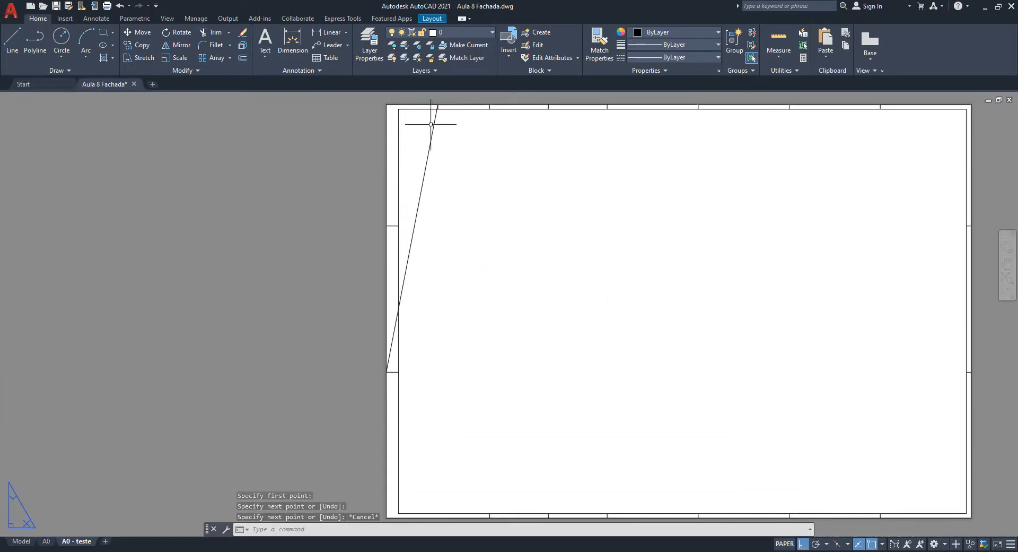
Delete the diagonal corner fold line.
scroll(431, 121, "up", 2)
left_click(479, 214)
left_click(378, 145)
middle_click_drag(470, 310, 525, 77)
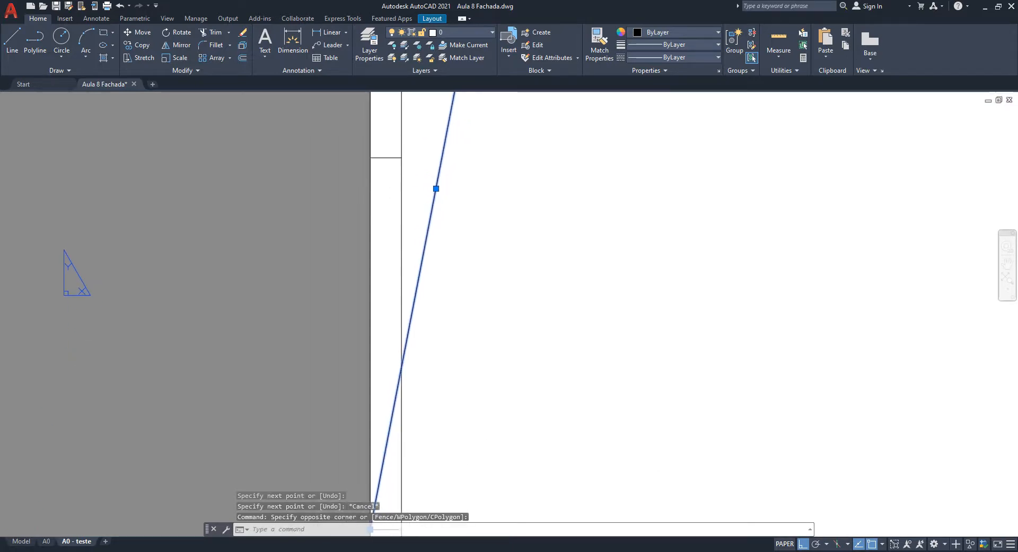
scroll(491, 138, "down", 1)
middle_click_drag(504, 237, 500, 295)
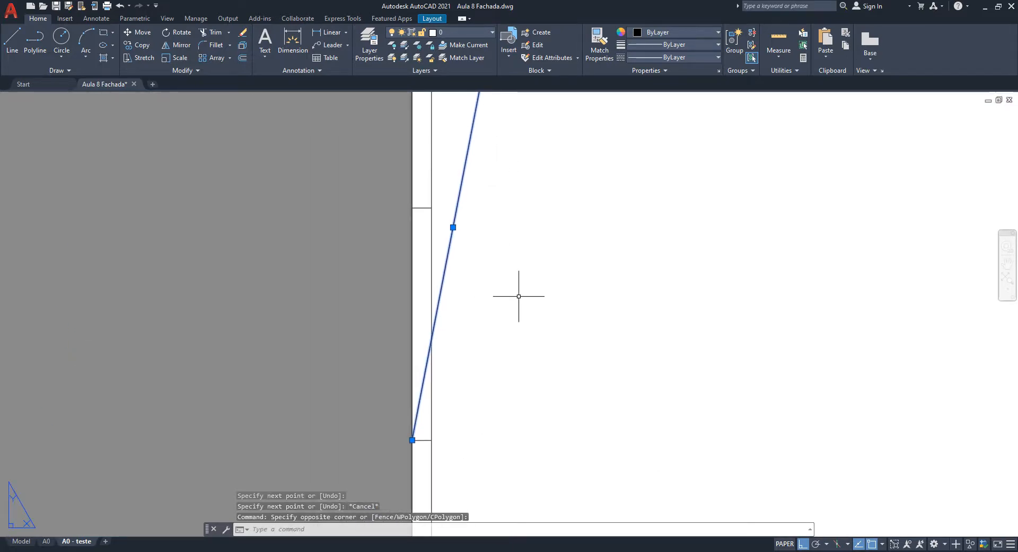
key("Delete")
scroll(494, 366, "down", 5)
middle_click_drag(493, 365, 450, 356)
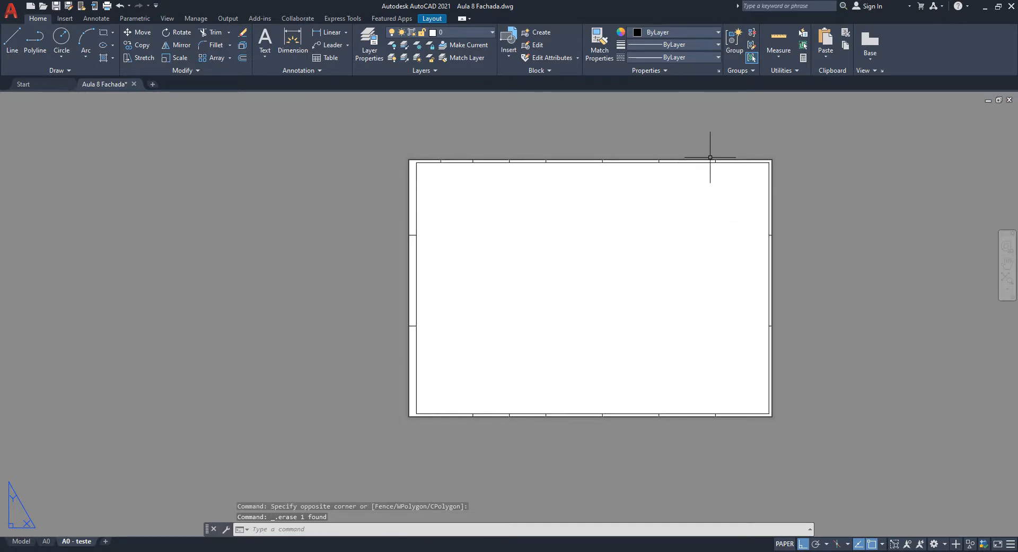
Switch to the NBR 13142 PDF and examine the lower part of the A0 folding figure, with its left-margin centre mark and punch holes.
scroll(427, 425, "up", 3)
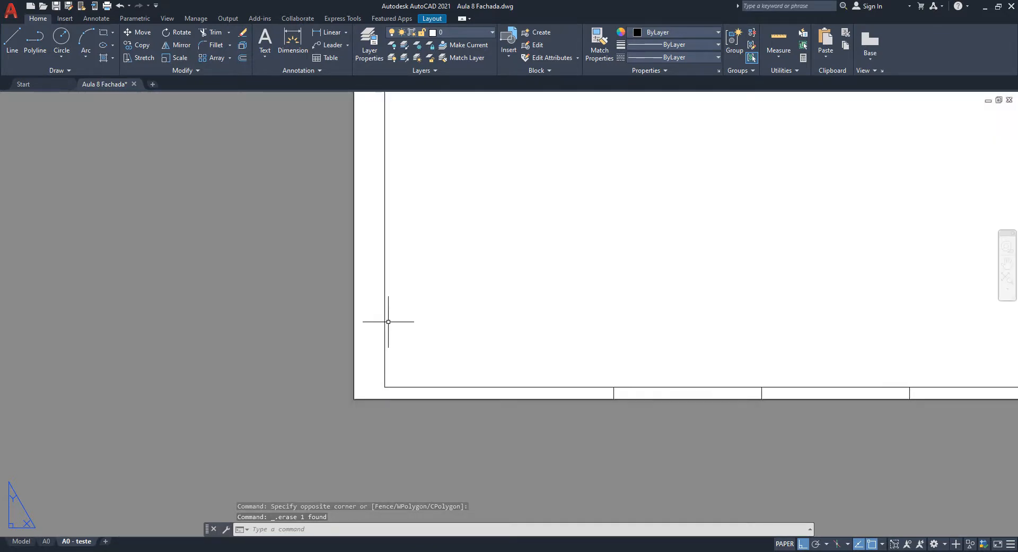
middle_click_drag(390, 325, 397, 400)
type("l")
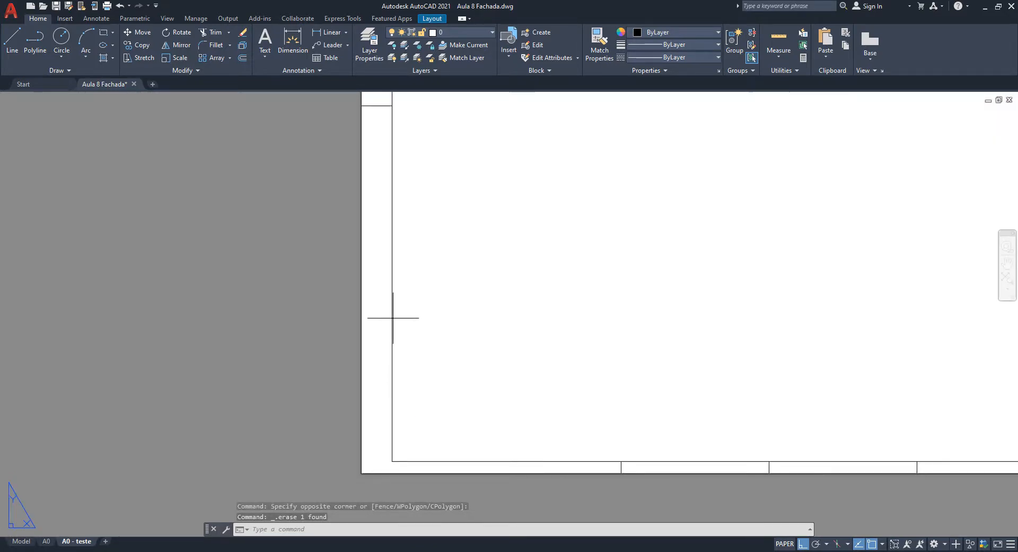
key("Return")
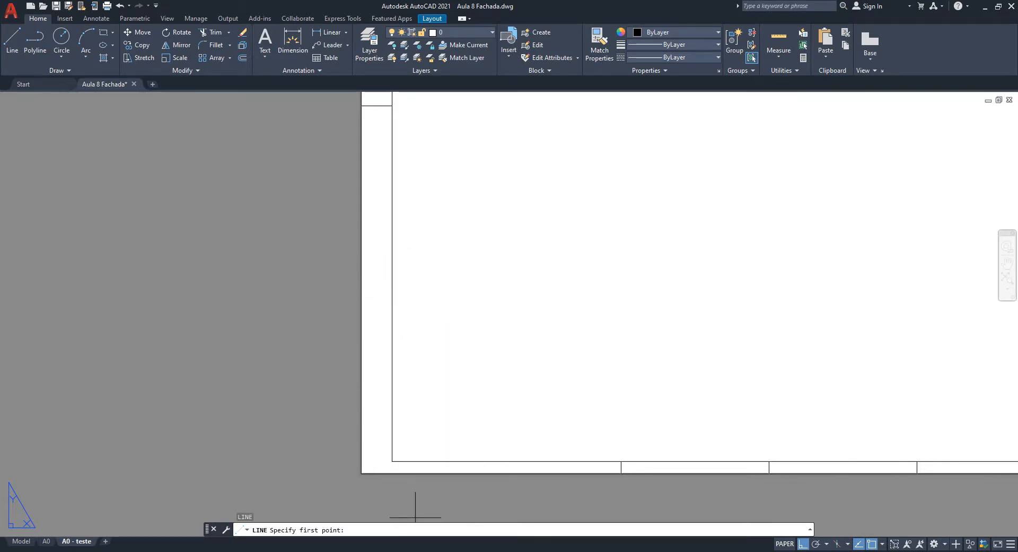
mouse_move(403, 550)
left_click(436, 522)
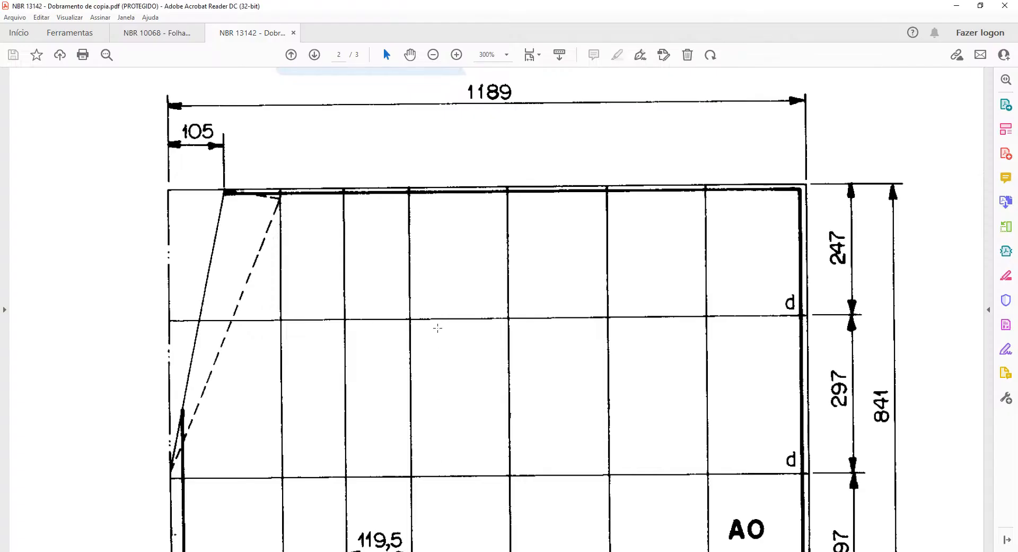
scroll(436, 333, "down", 6)
scroll(428, 335, "down", 3)
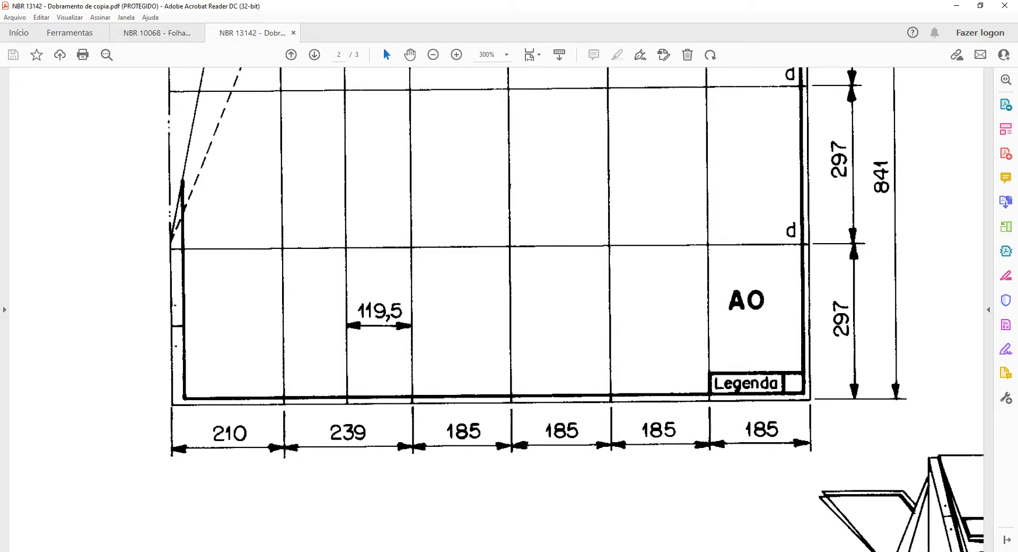
Return to the AutoCAD layout and draw a vertical guide from the midpoint of the left margin's lower fold mark down to the sheet's bottom edge.
key("alt+Tab")
scroll(414, 326, "down", 1)
middle_click_drag(413, 340, 466, 373)
middle_click_drag(437, 220, 434, 218)
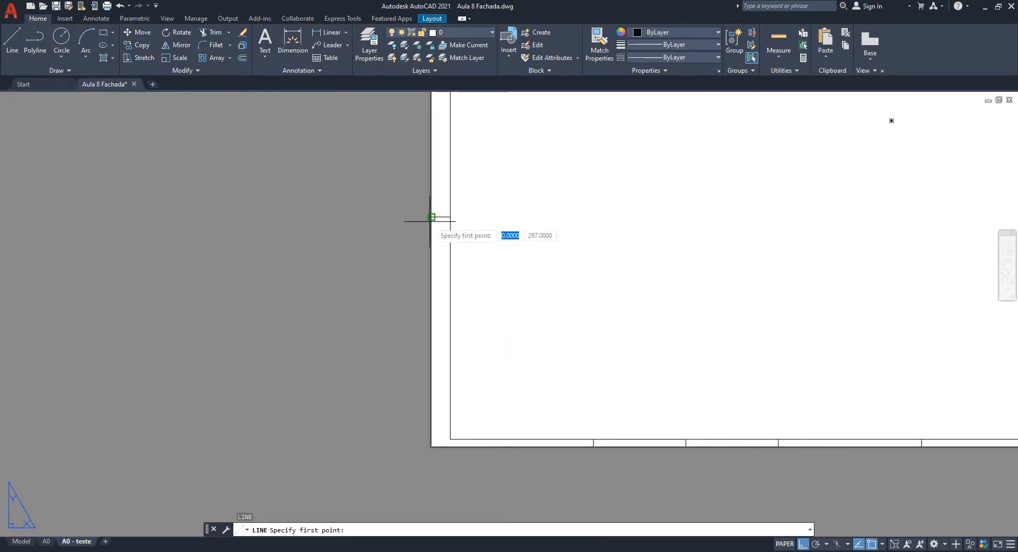
key("Escape")
key("Escape")
type("l")
key("Return")
left_click(440, 217)
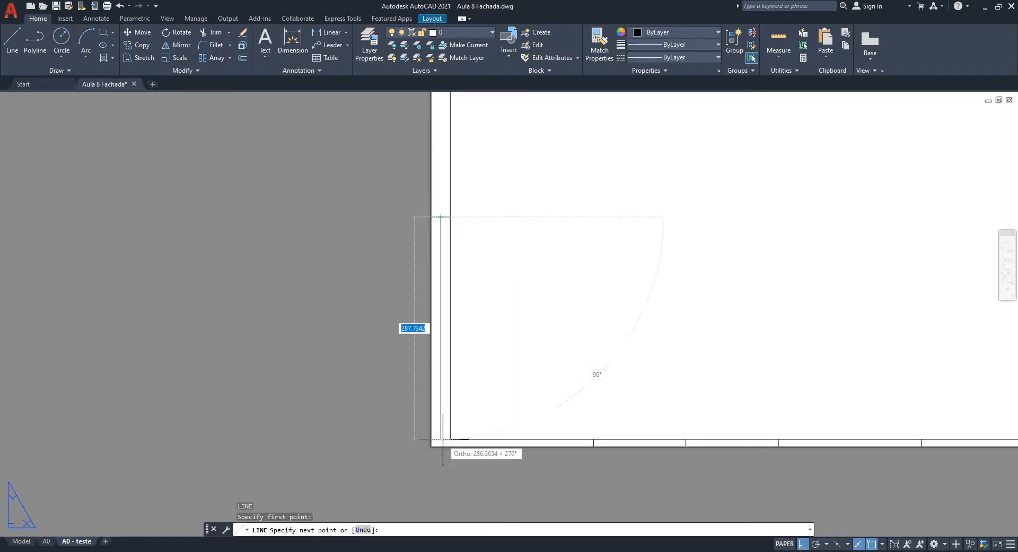
scroll(444, 446, "up", 2)
left_click(434, 446)
key("Escape")
scroll(448, 270, "down", 2)
middle_click_drag(448, 247, 445, 333)
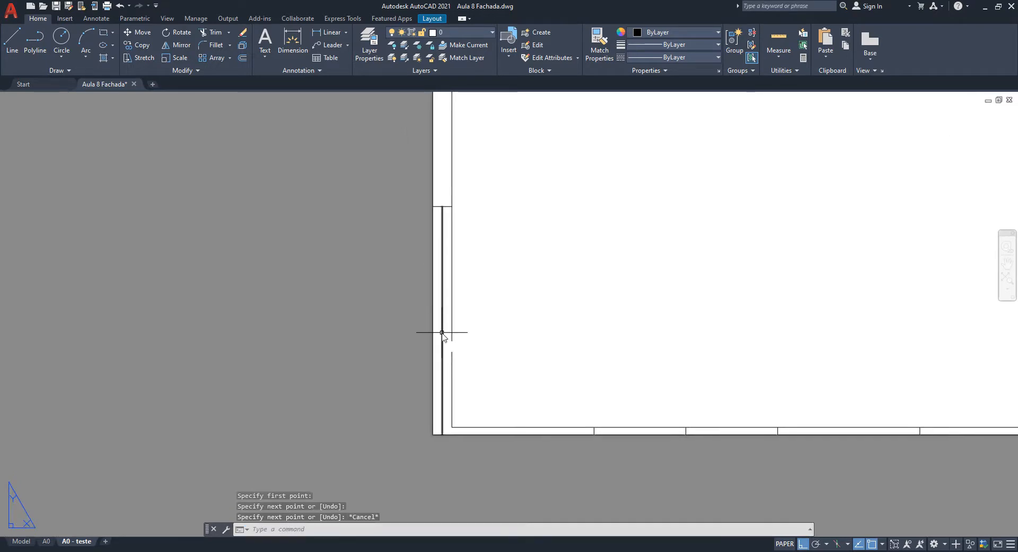
type("l")
key("Return")
left_click(443, 320)
key("Escape")
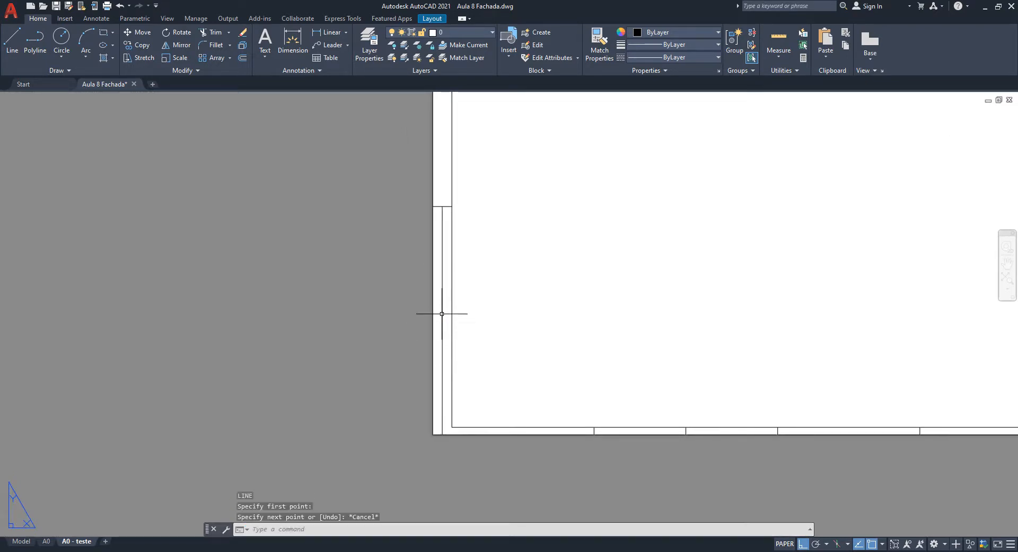
Draw a horizontal centre mark at the vertical guide's midpoint and stretch its ends to the sheet edge and the inner frame.
type("l")
key("Return")
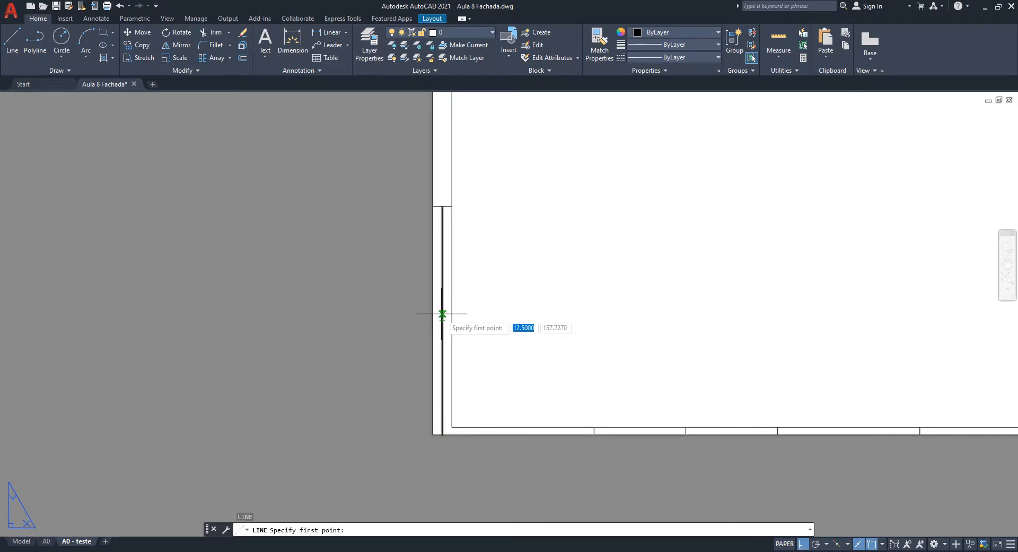
left_click(442, 319)
scroll(444, 324, "up", 5)
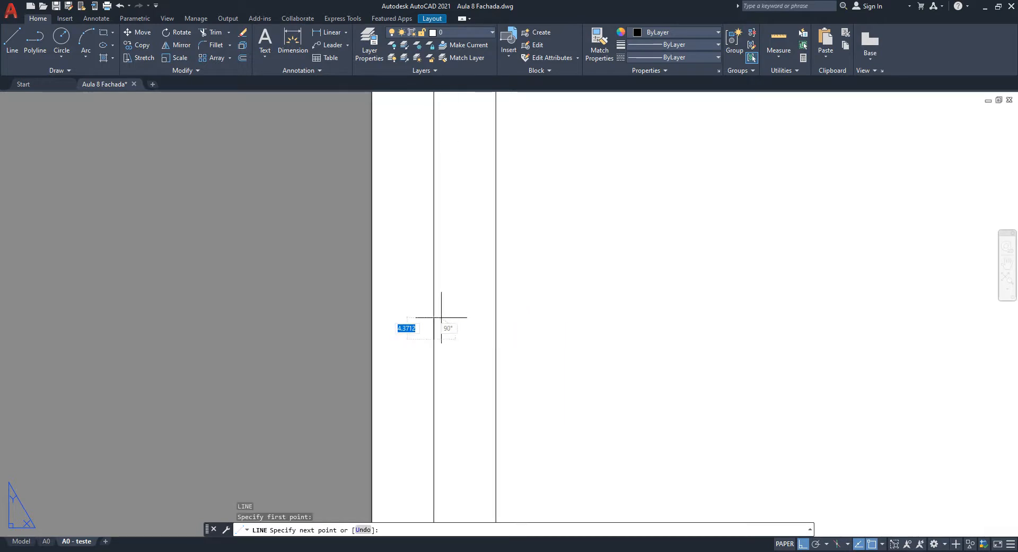
left_click(484, 339)
key("Return")
left_click(451, 339)
left_click(434, 338)
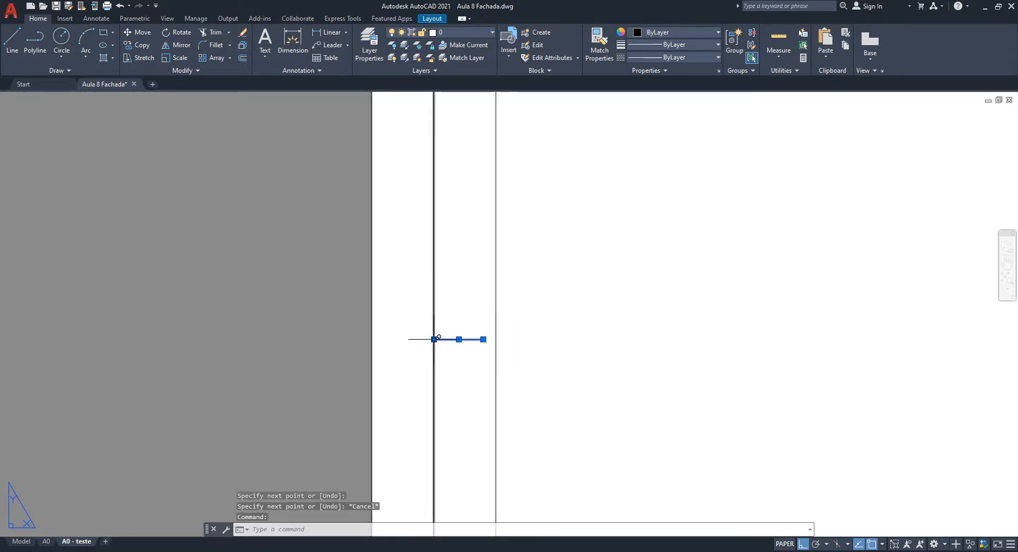
left_click(372, 339)
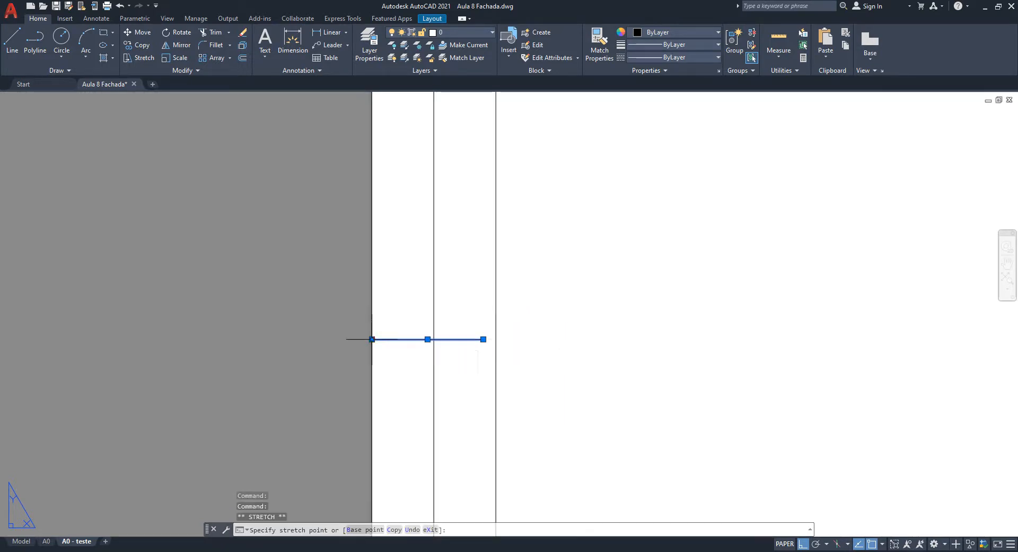
left_click(496, 339)
key("Escape")
Delete the vertical guide line from the left margin, keeping the horizontal centre mark.
left_click(465, 311)
left_click(427, 327)
middle_click_drag(441, 344, 444, 294)
key("Delete")
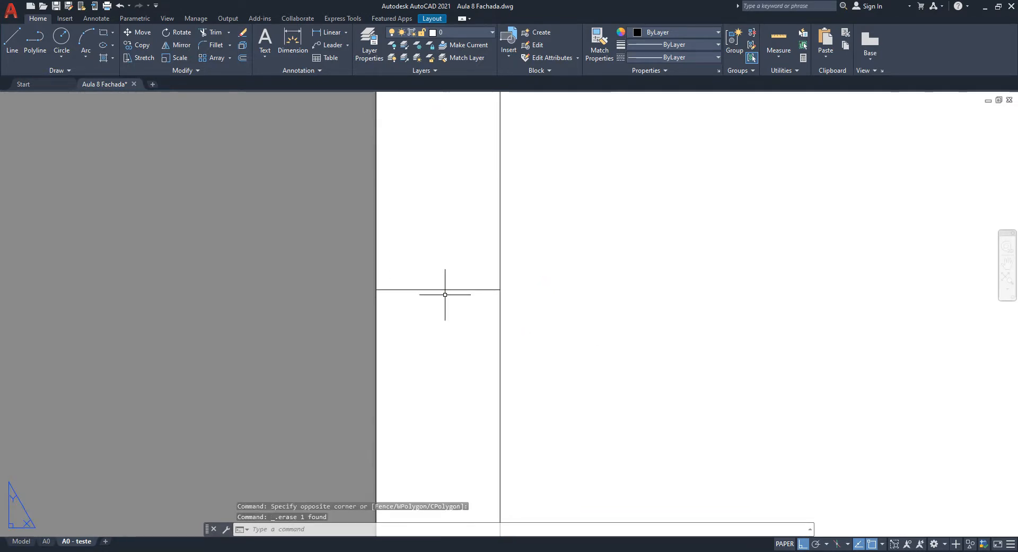
scroll(465, 363, "down", 3)
scroll(465, 364, "up", 1)
key("Escape")
key("Escape")
key("Escape")
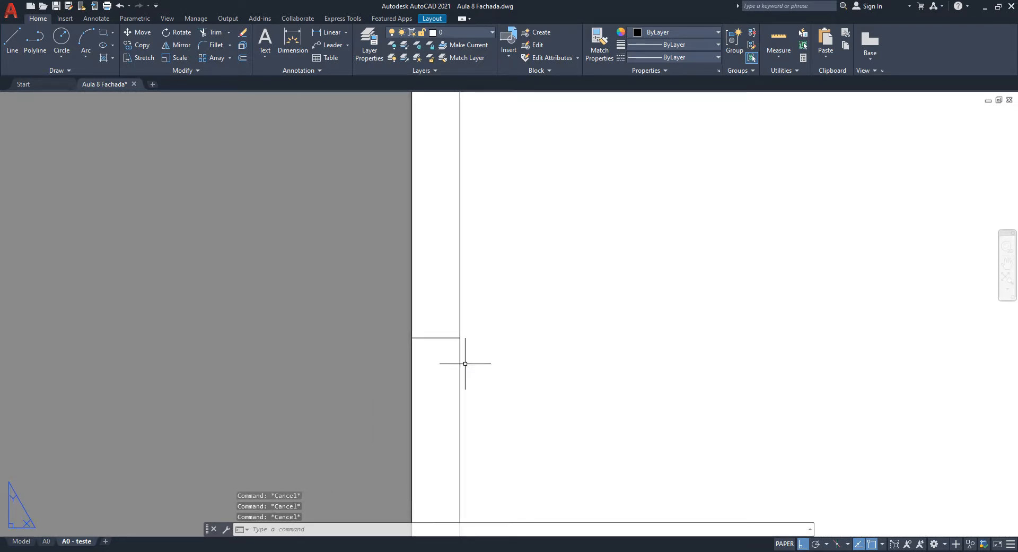
type("c")
key("Return")
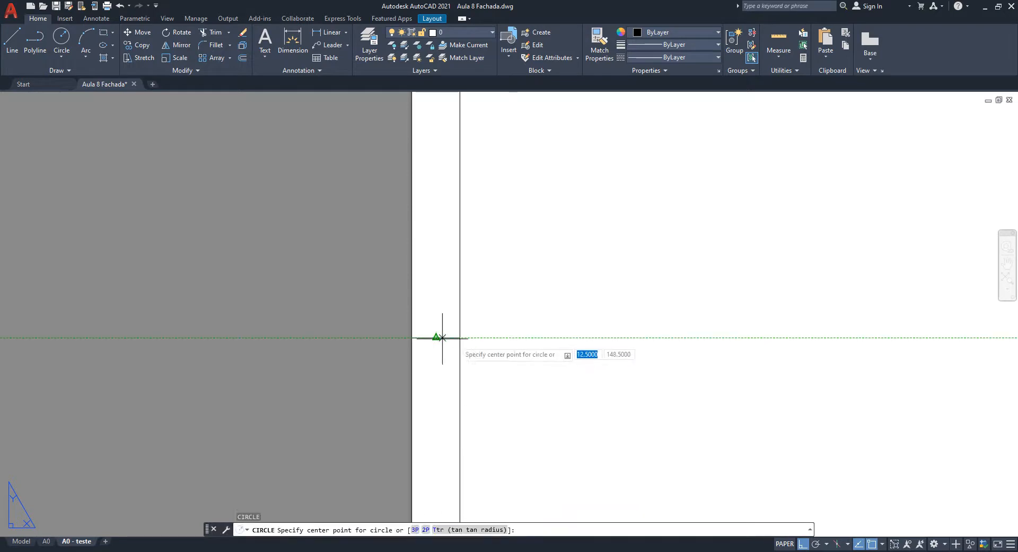
key("Escape")
Draw a vertical line 80 long inside the frame, beside the left margin's centre mark.
type("l")
key("Return")
left_click(620, 205)
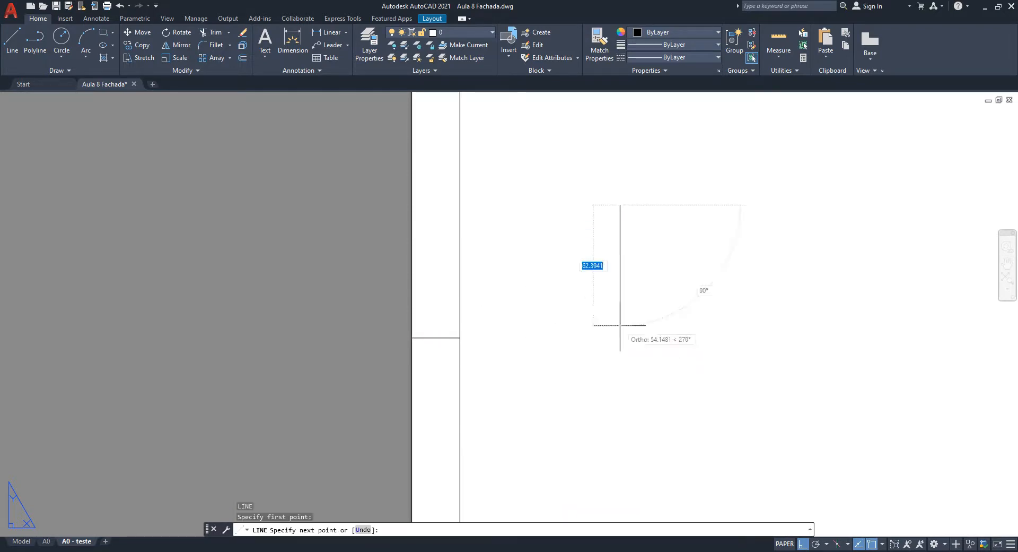
type("80")
key("Return")
key("Escape")
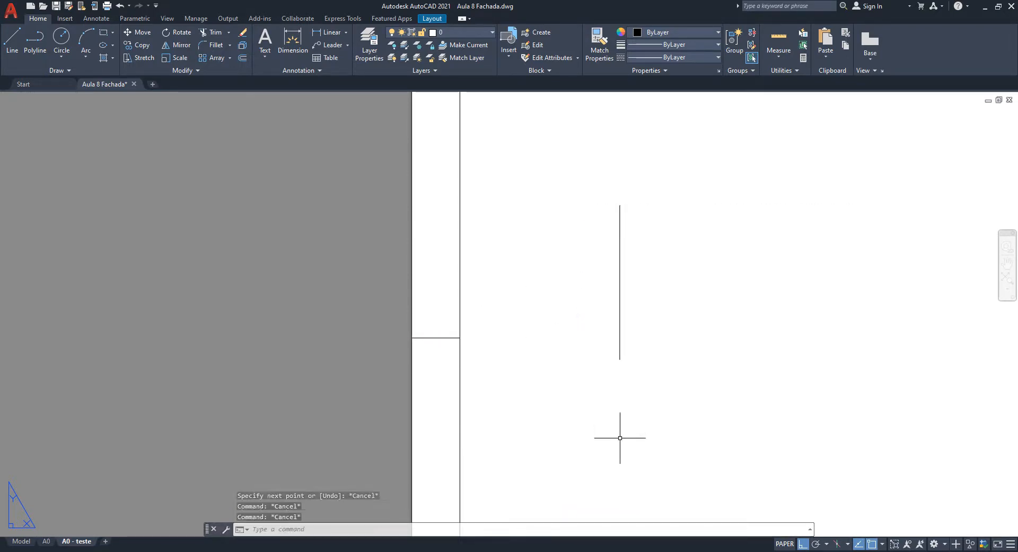
Move the 80-long line by its midpoint onto the midpoint of the left margin's centre mark.
type("m")
key("Return")
left_click(693, 381)
left_click(613, 256)
key("Return")
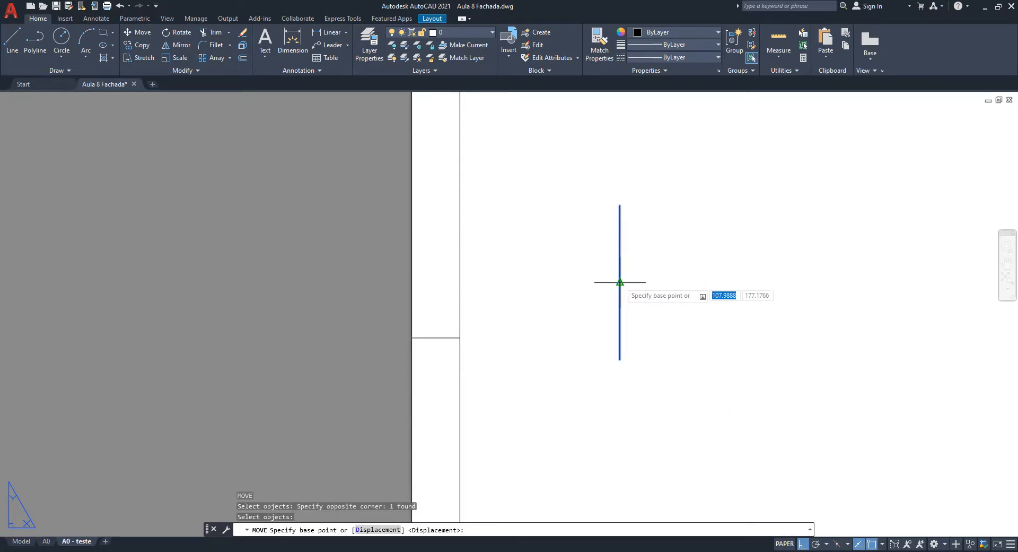
left_click(620, 282)
left_click(436, 328)
scroll(471, 292, "down", 4)
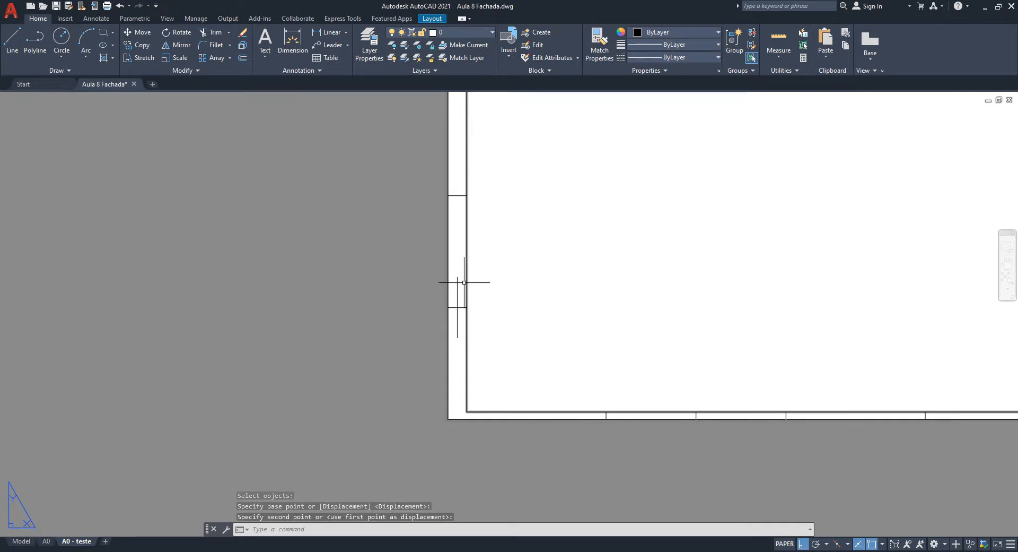
scroll(458, 289, "up", 4)
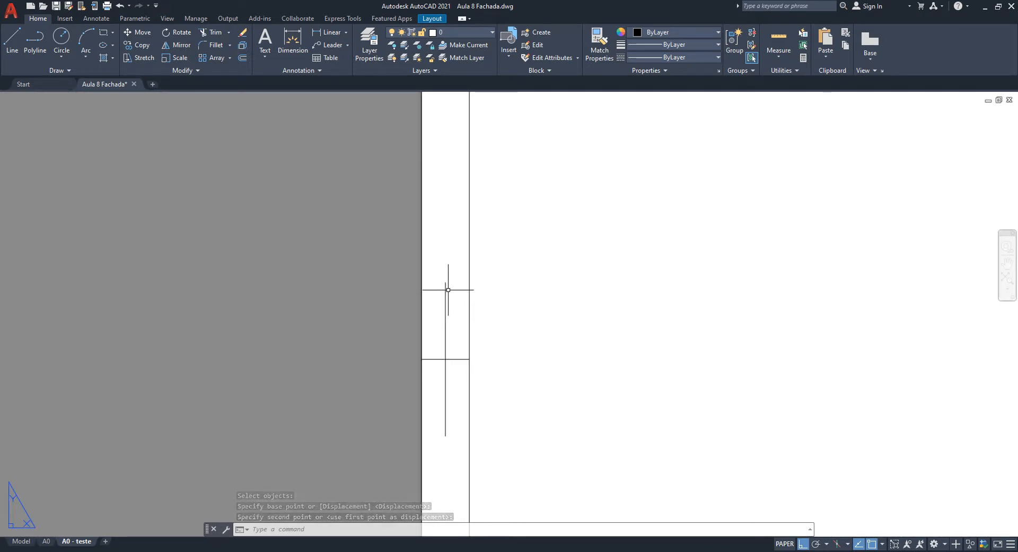
Draw punch-hole circles with a radius of about 1.83 centred on the upper and lower ends of the 80-long line.
type("c")
key("Return")
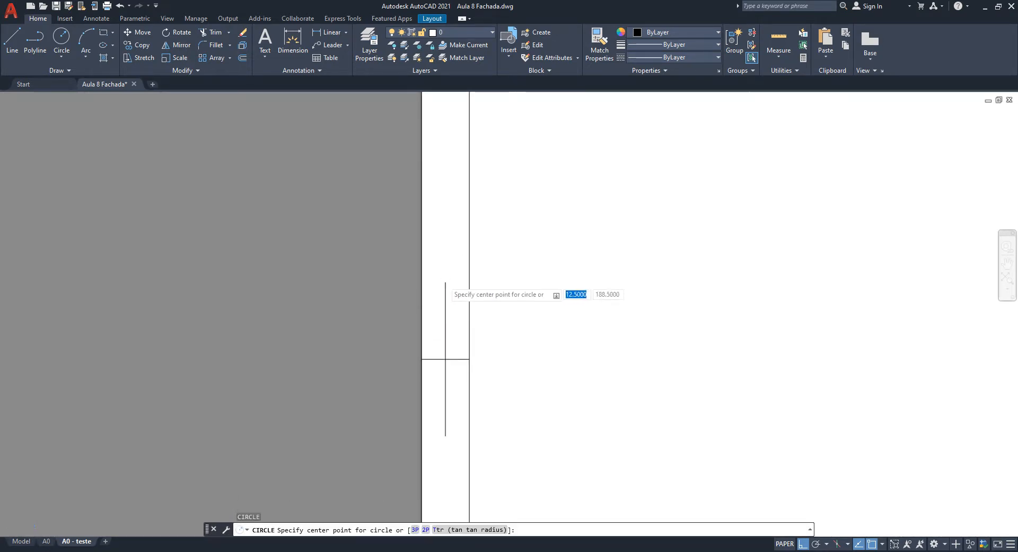
scroll(445, 283, "up", 5)
left_click(446, 284)
left_click(450, 300)
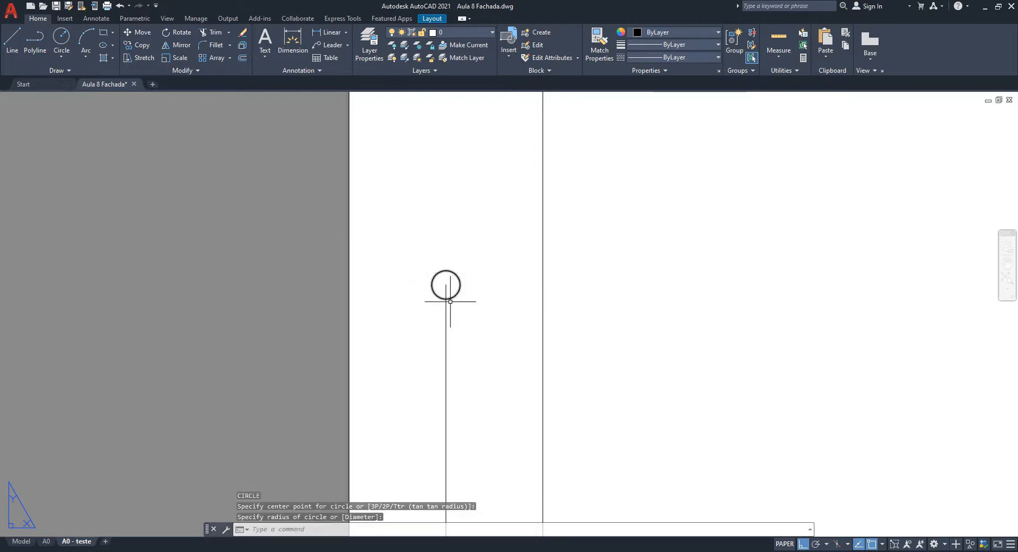
scroll(454, 261, "down", 5)
key("Return")
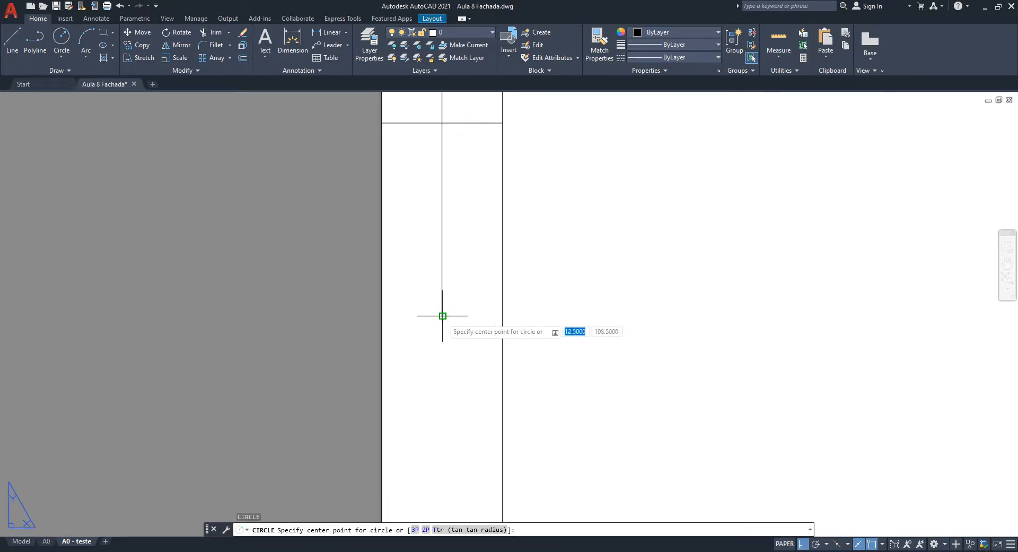
left_click(442, 315)
key("Return")
scroll(456, 265, "down", 4)
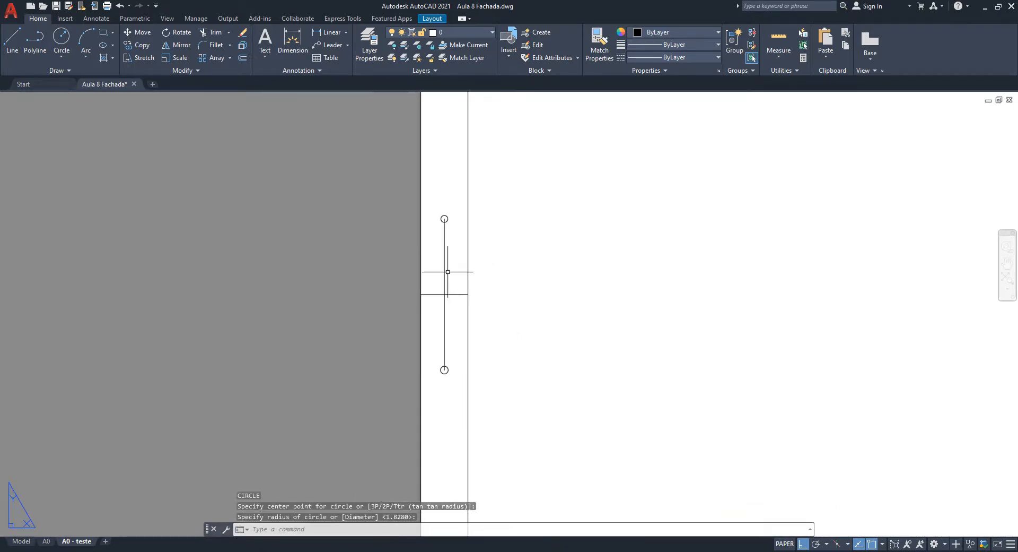
Delete the 80-long vertical line between the two punch-hole circles in the left margin.
left_click(448, 272)
left_click(446, 237)
key("Delete")
scroll(503, 266, "down", 6)
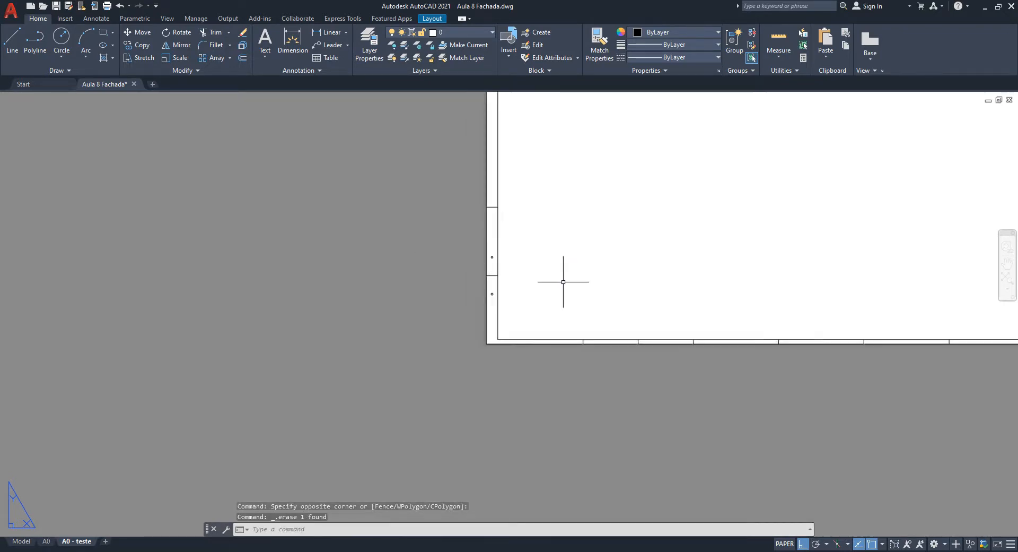
Examine the whole A0 sheet, checking the fold marks on all margins and the left-margin punch holes.
middle_click_drag(563, 282, 469, 373)
middle_click_drag(523, 275, 442, 337)
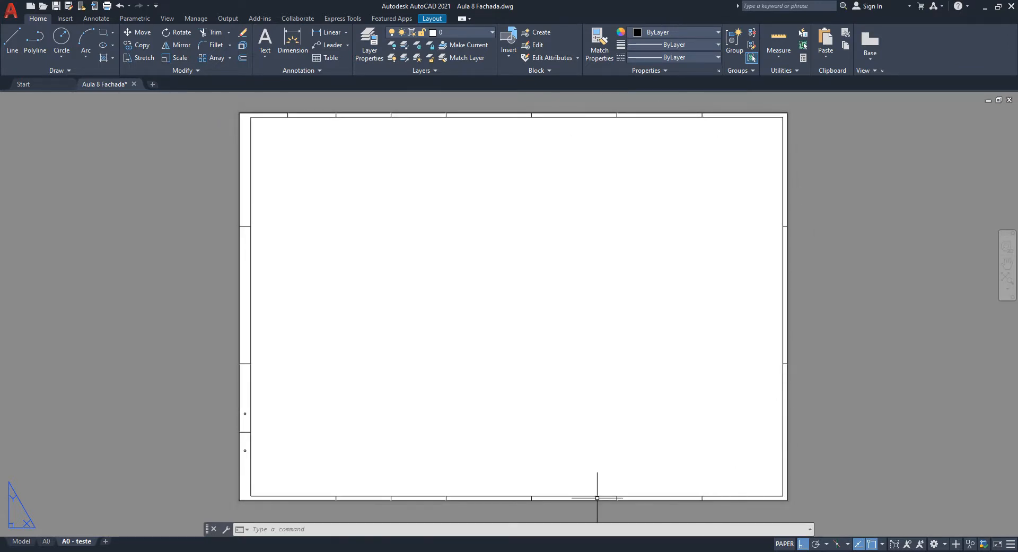
middle_click_drag(687, 441, 646, 422)
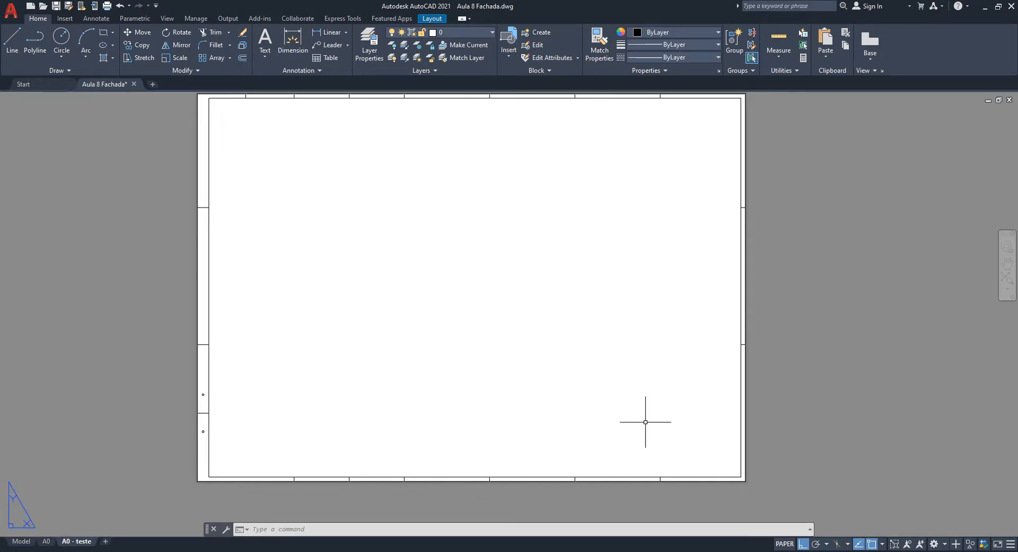
middle_click_drag(784, 320, 783, 320)
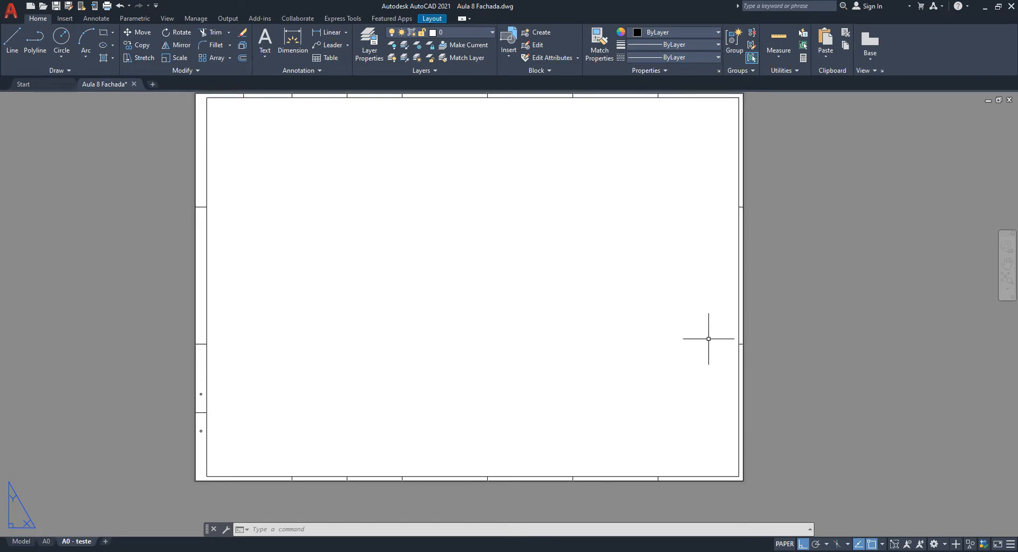
scroll(602, 312, "down", 1)
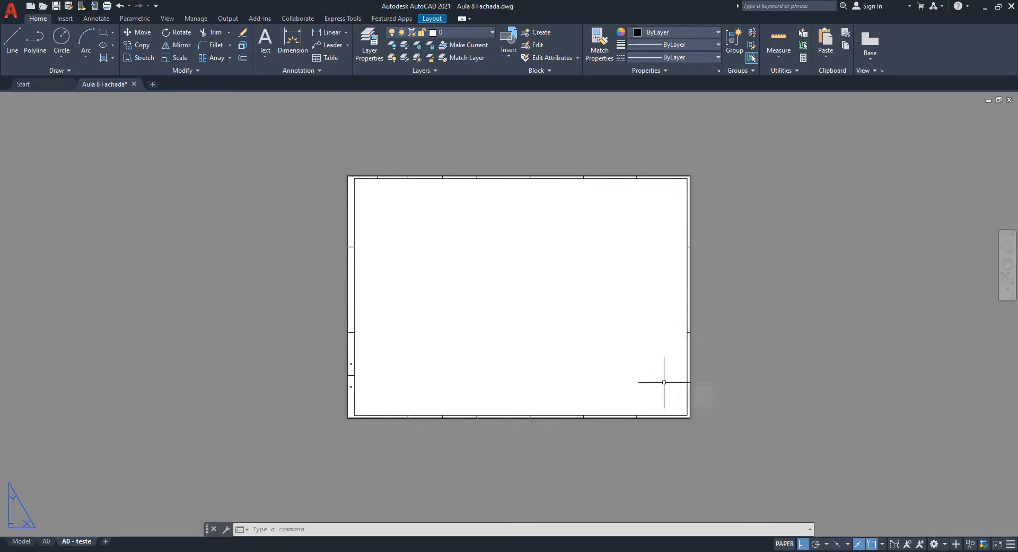
scroll(664, 375, "up", 2)
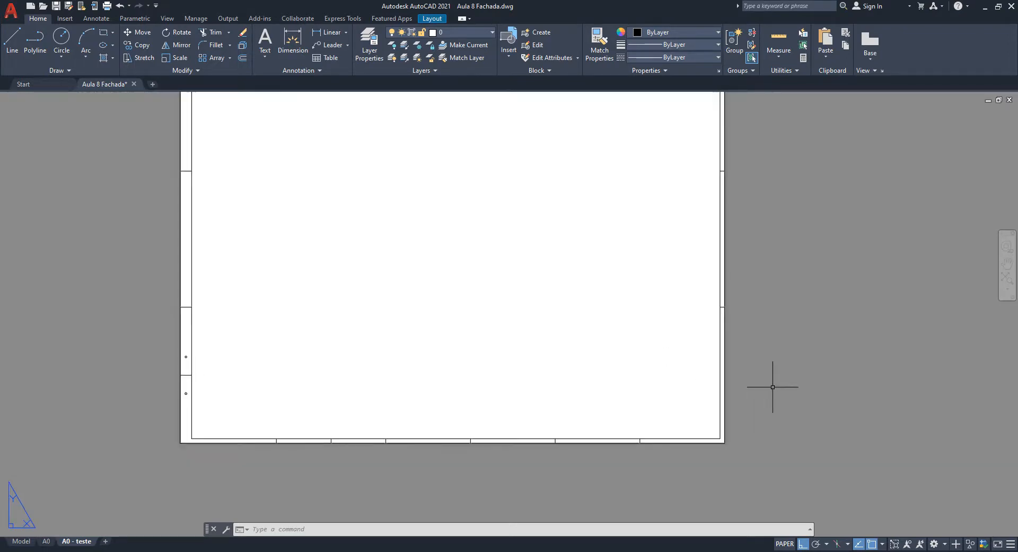
mouse_move(750, 279)
middle_mouse_down()
mouse_move(741, 312)
mouse_move(755, 329)
mouse_move(741, 286)
middle_mouse_up()
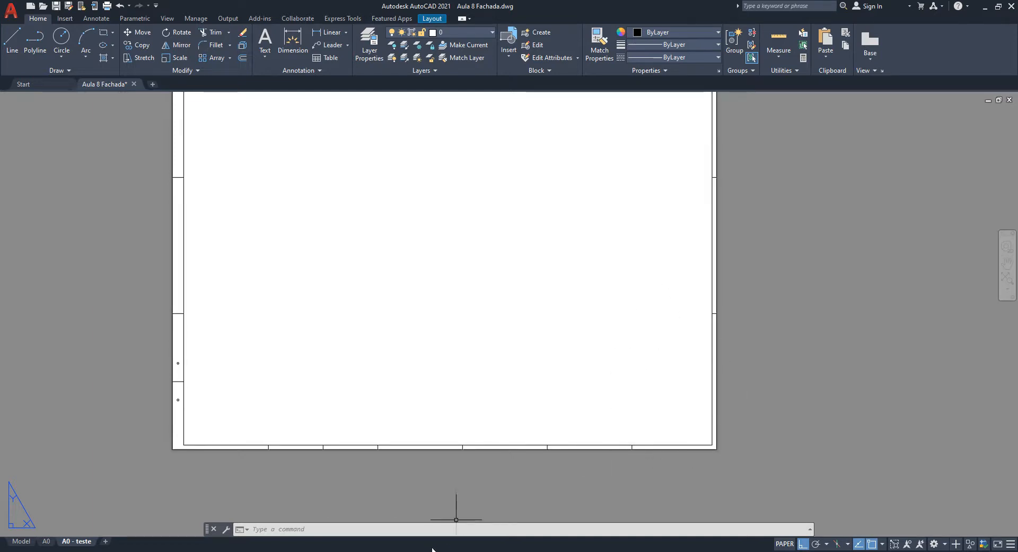
Outline the sheet's lower-right fold panel with lines from the last bottom fold mark up and across to the right margin's lower fold mark.
scroll(682, 432, "up", 2)
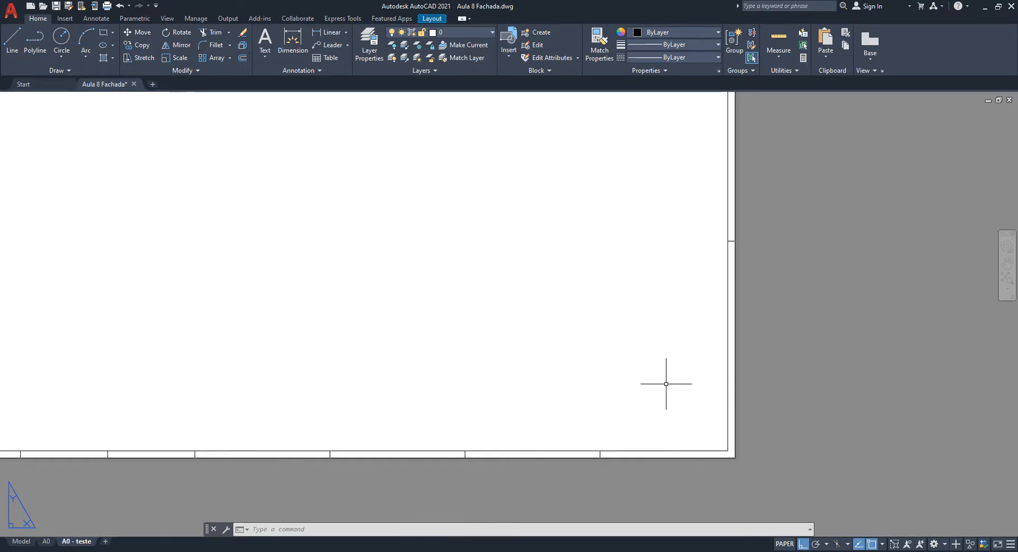
middle_click_drag(666, 383, 630, 417)
type("l")
key("Return")
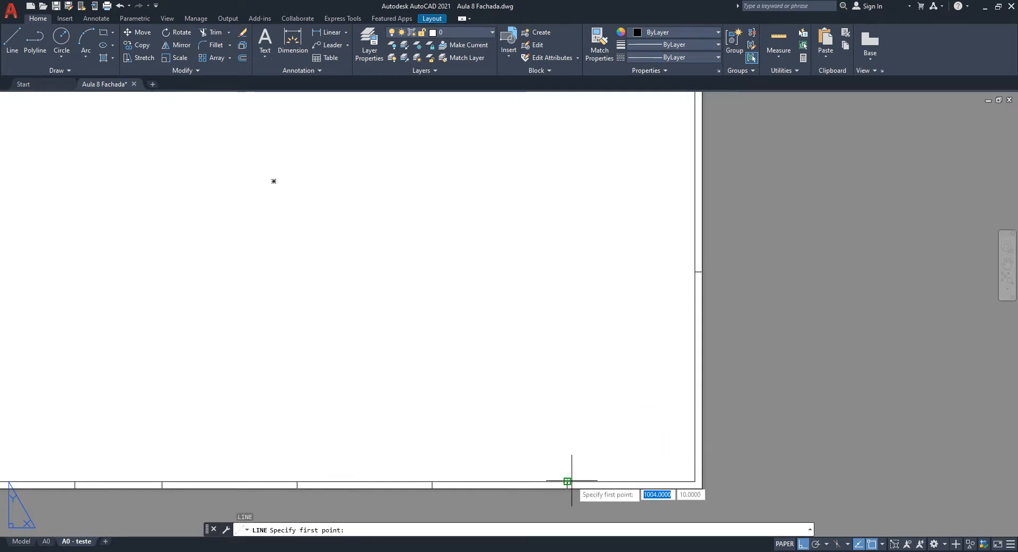
left_click(571, 481)
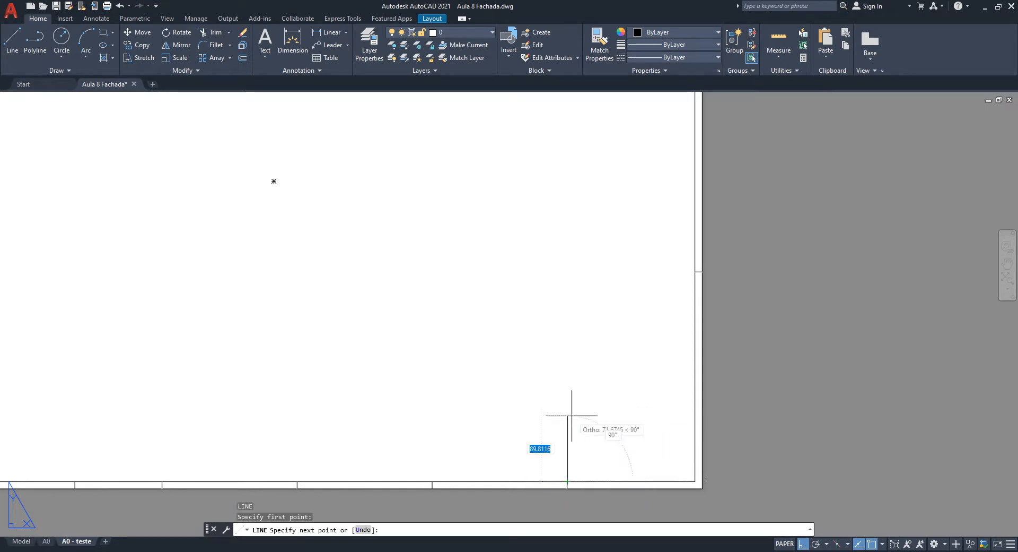
left_click(605, 274)
left_click(700, 271)
key("Escape")
scroll(737, 441, "up", 2)
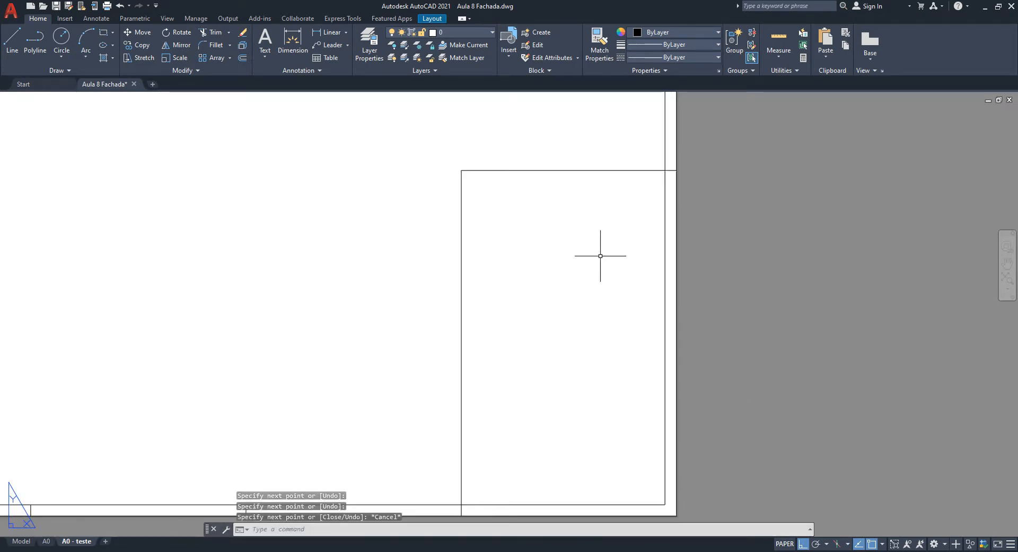
middle_click_drag(600, 255, 567, 199)
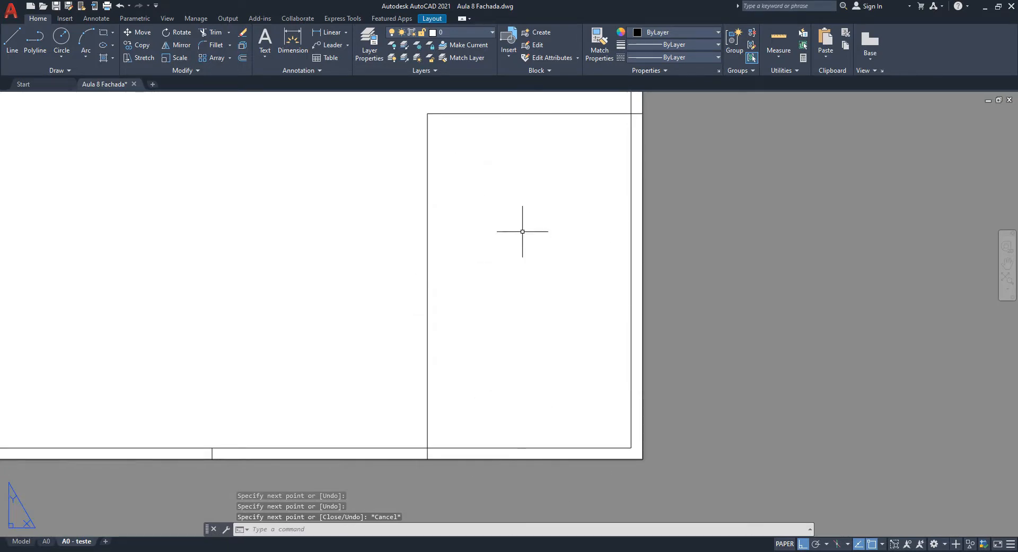
middle_click_drag(547, 375, 537, 396)
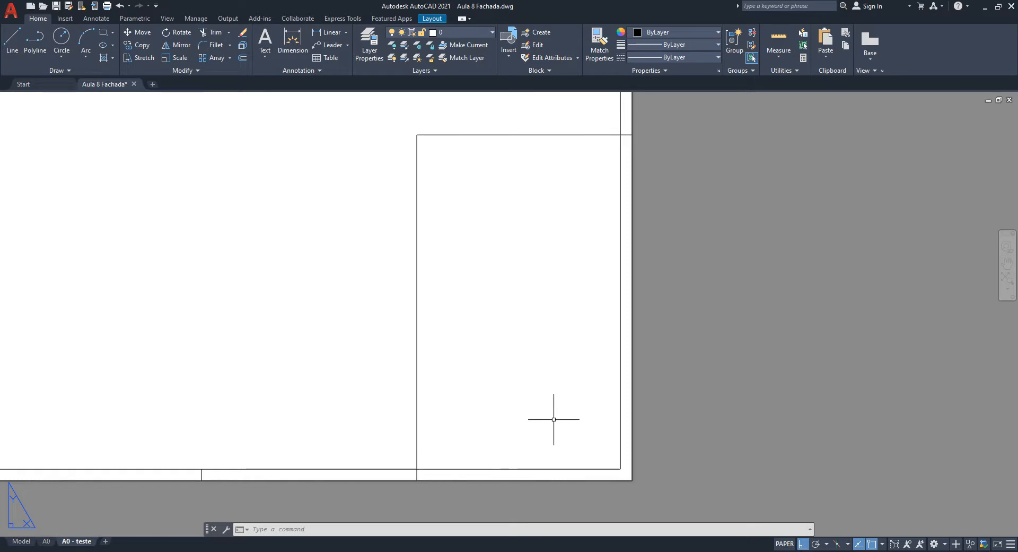
Switch to the NBR 13142 PDF in Acrobat Reader, examine the A0 and A1 folding figures, and return to AutoCAD.
left_click(449, 527)
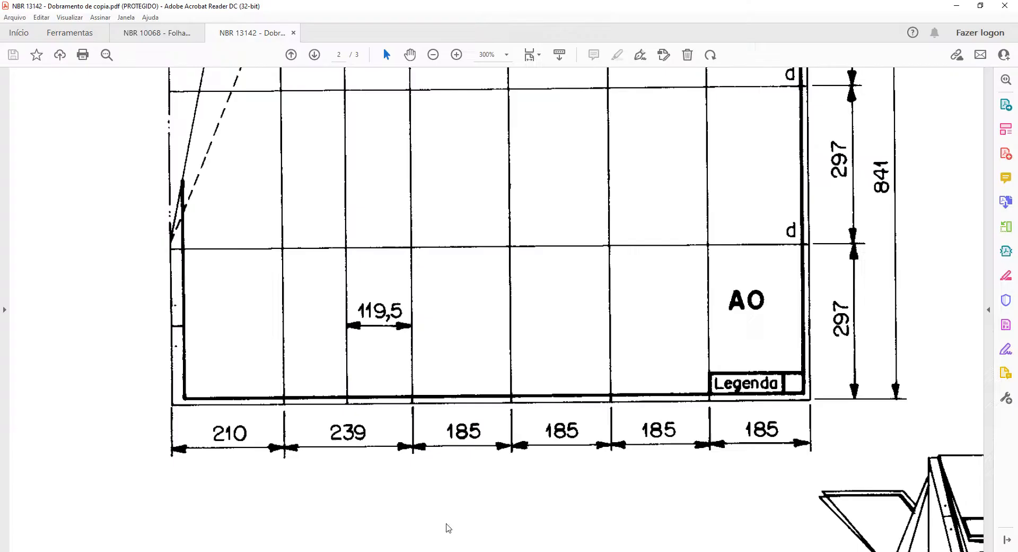
scroll(646, 282, "down", 3)
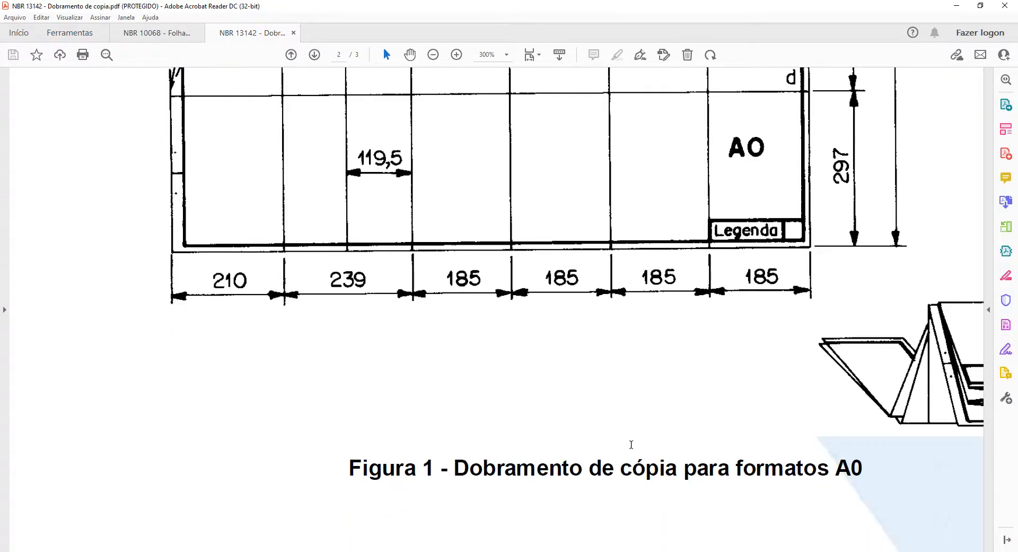
scroll(574, 390, "down", 1, "ctrl")
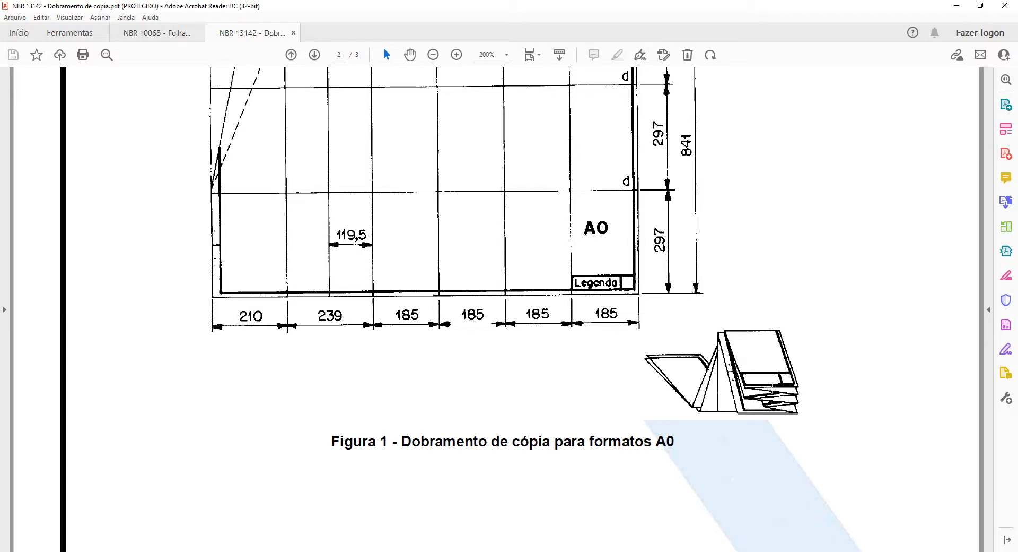
scroll(739, 373, "down", 10)
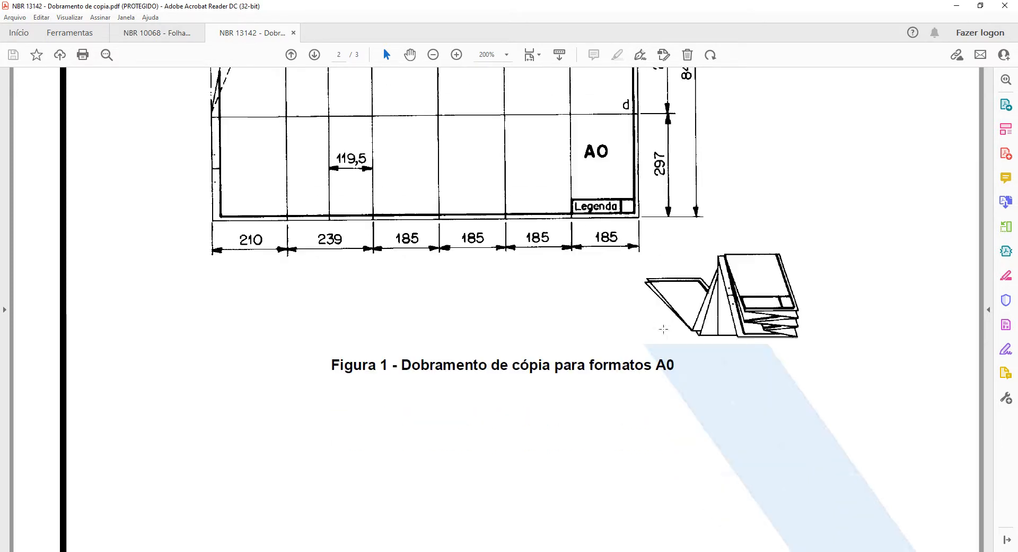
scroll(670, 367, "down", 1)
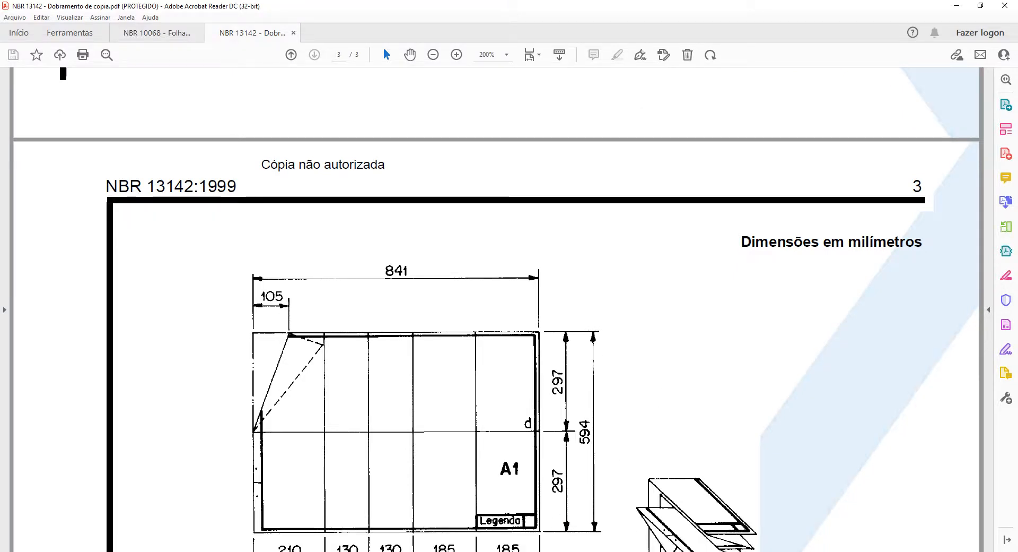
mouse_move(377, 551)
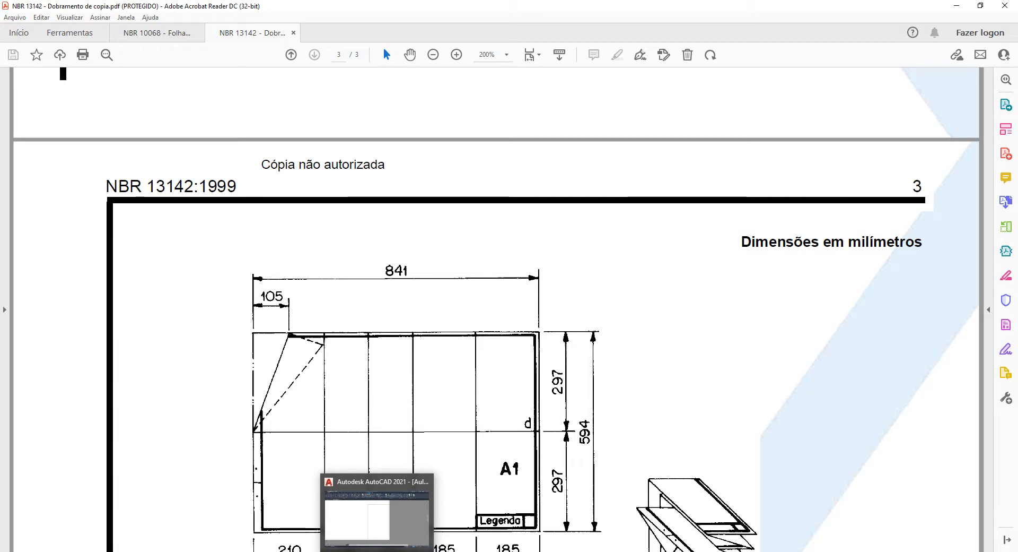
left_click(377, 551)
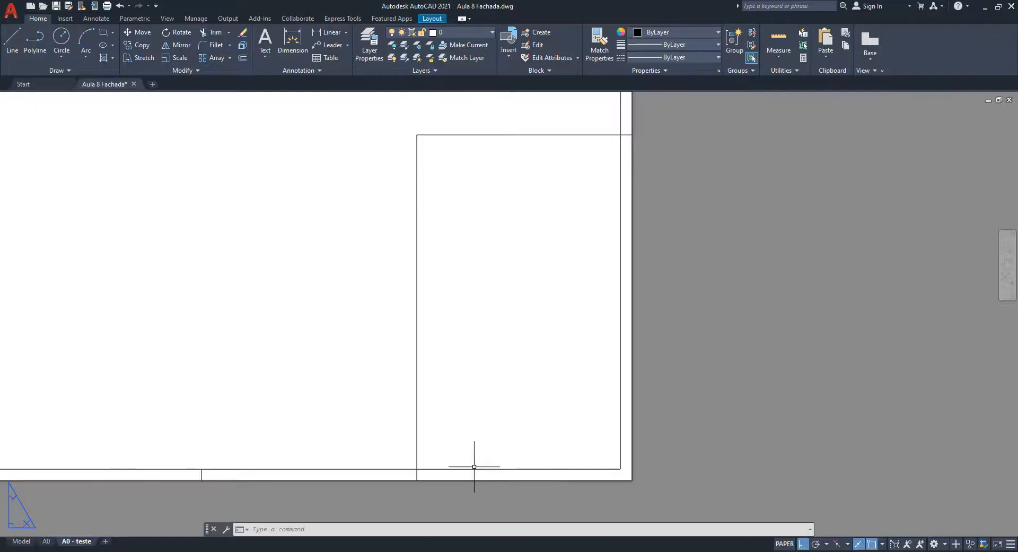
Create a multiline text near the bottom of the lower-right fold panel, with "NOME COMPLETO:" as its first line.
middle_click_drag(513, 362, 522, 395)
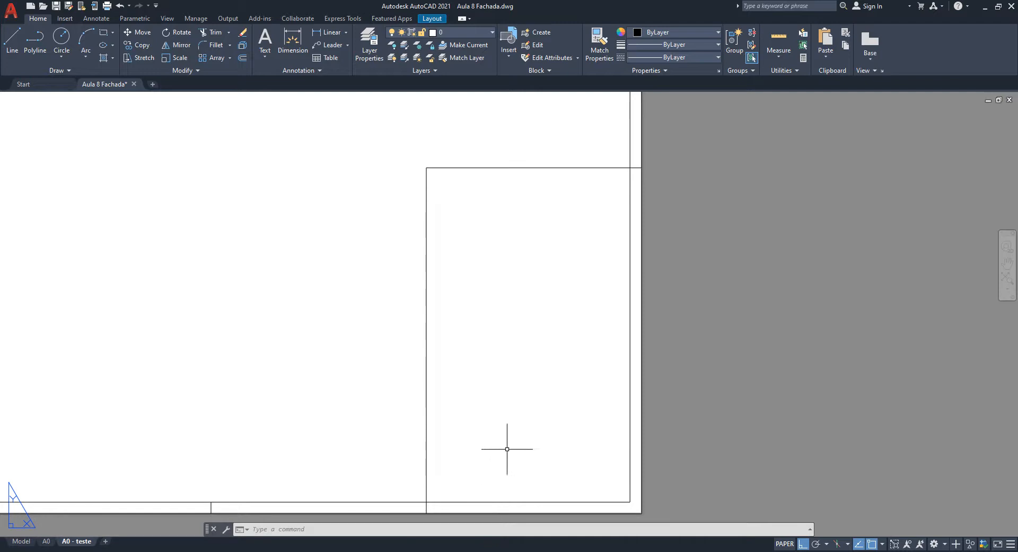
scroll(584, 422, "down", 2)
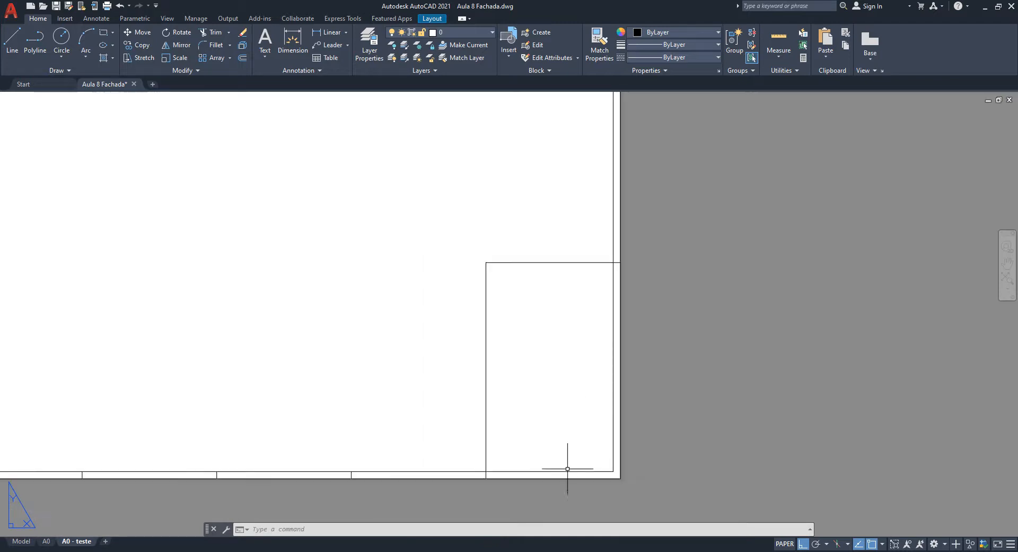
middle_click_drag(564, 471, 648, 454)
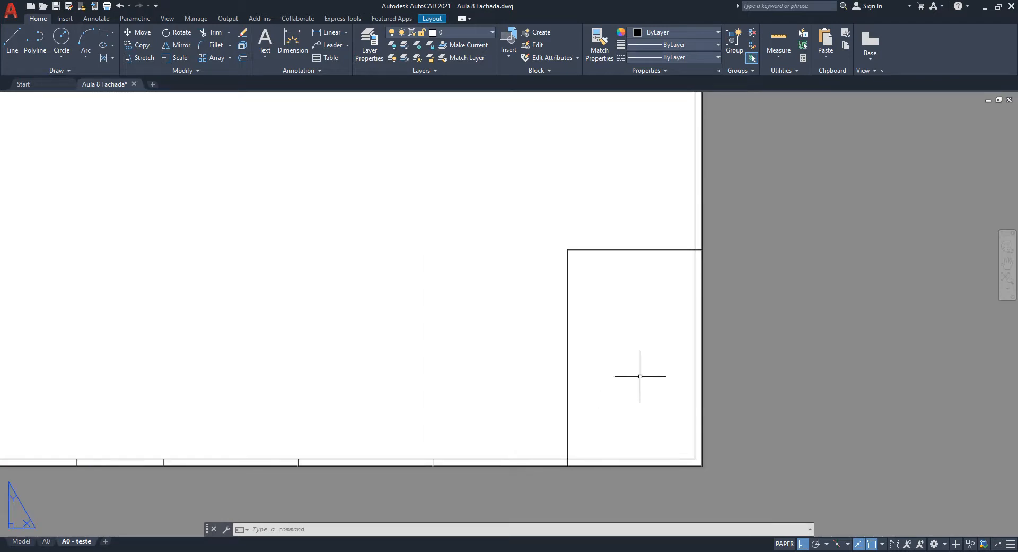
left_click(264, 41)
scroll(632, 472, "up", 6)
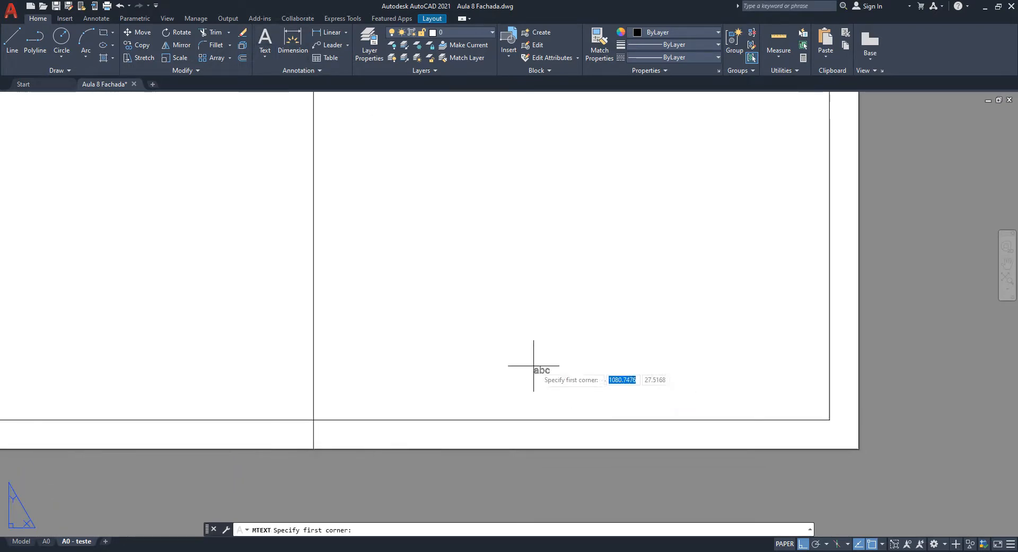
left_click(394, 324)
left_click(761, 396)
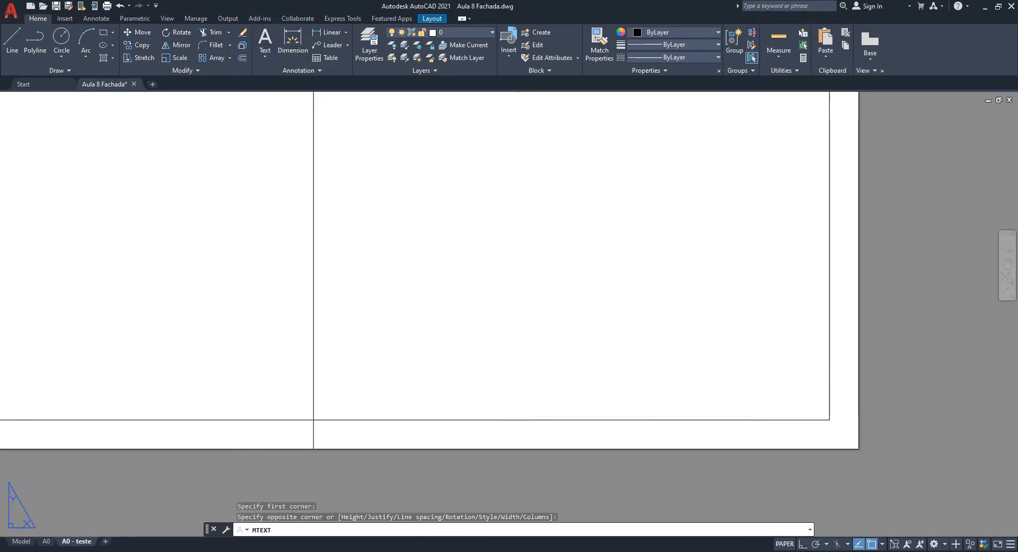
type("NOME C")
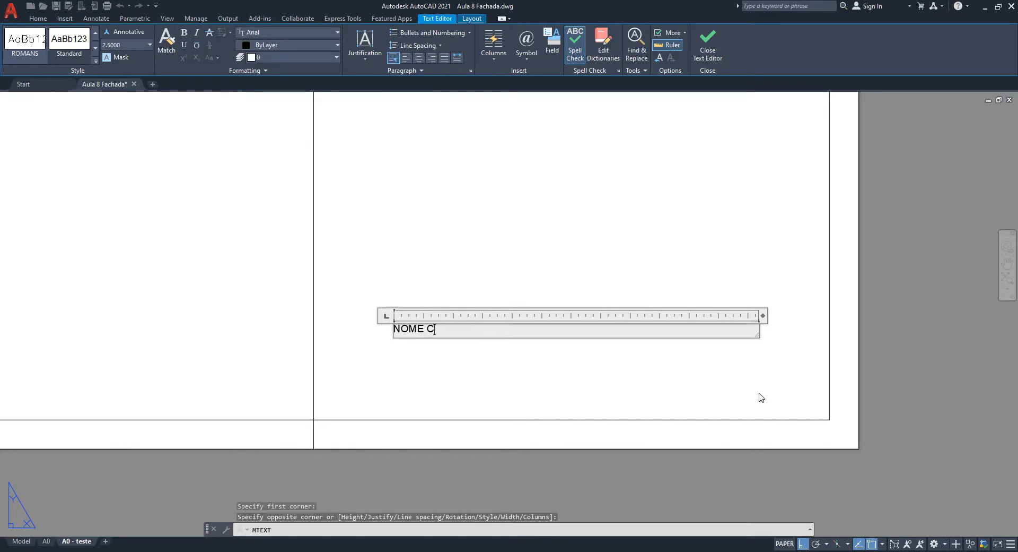
type("OMPLETO:")
key("Return")
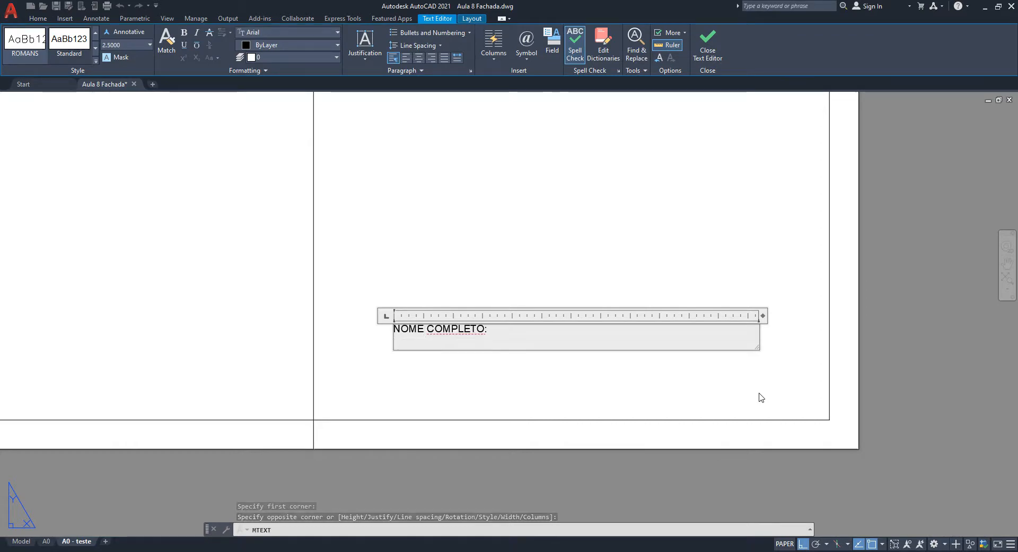
Add the lines "RA:", "CURSO:", "CAMPUS:" and "PERÍODO:" to the multiline text and finish editing it.
type("RA:")
key("Return")
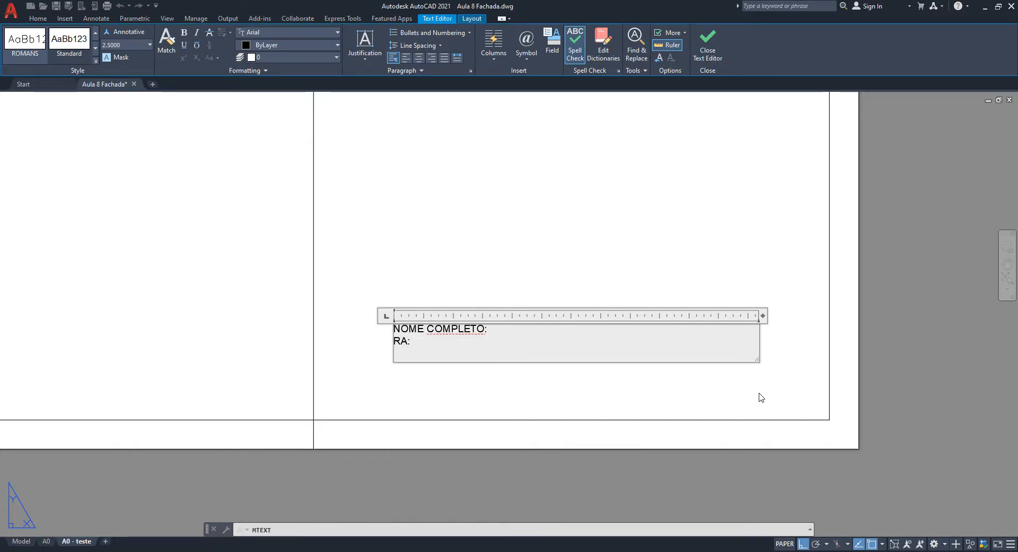
type("CURS")
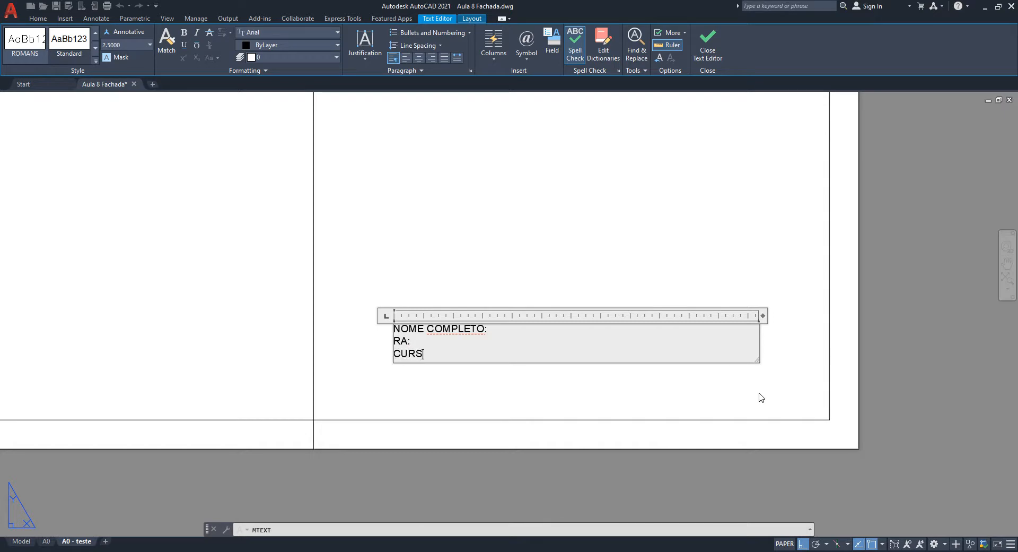
type("O:")
key("Return")
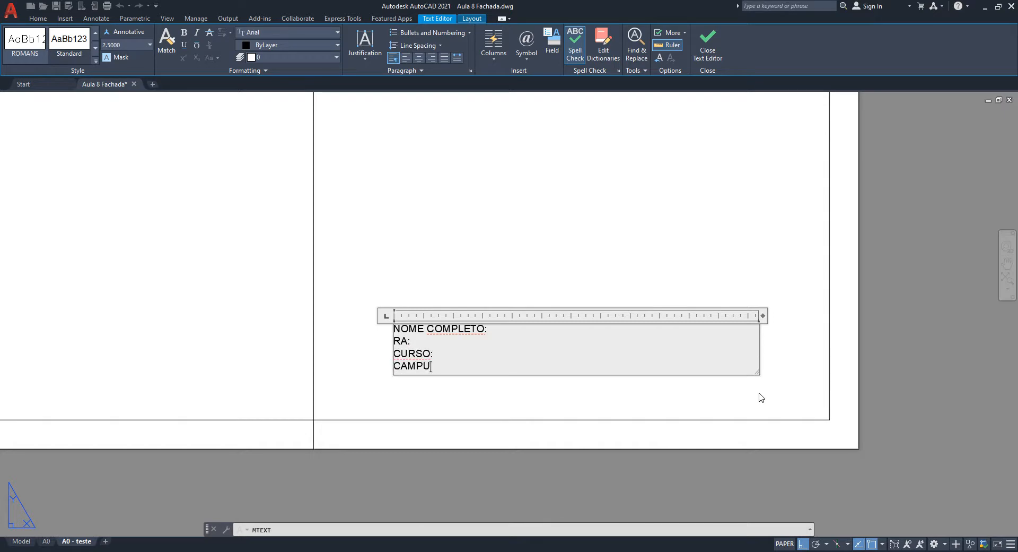
key("Return")
type("PER")
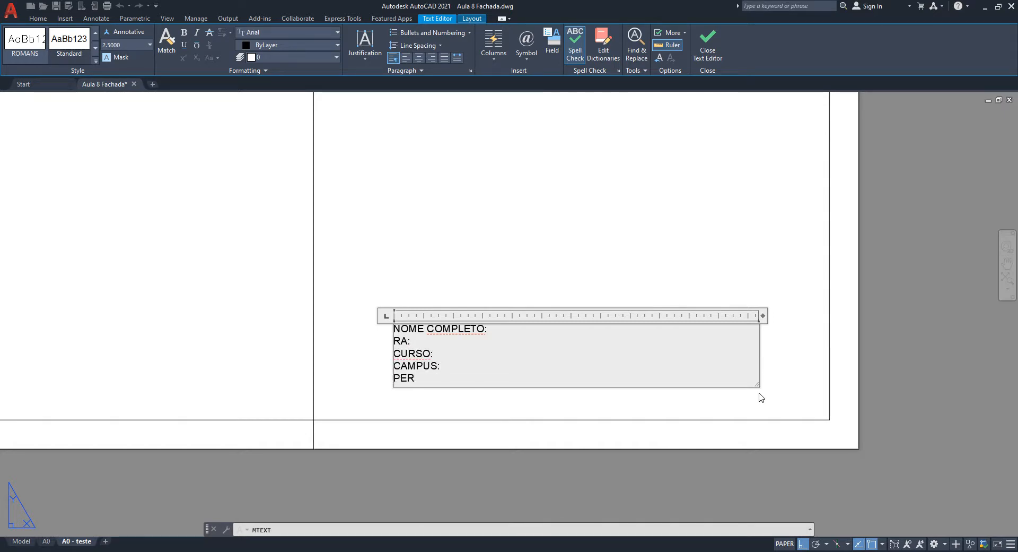
type("ÍODO:")
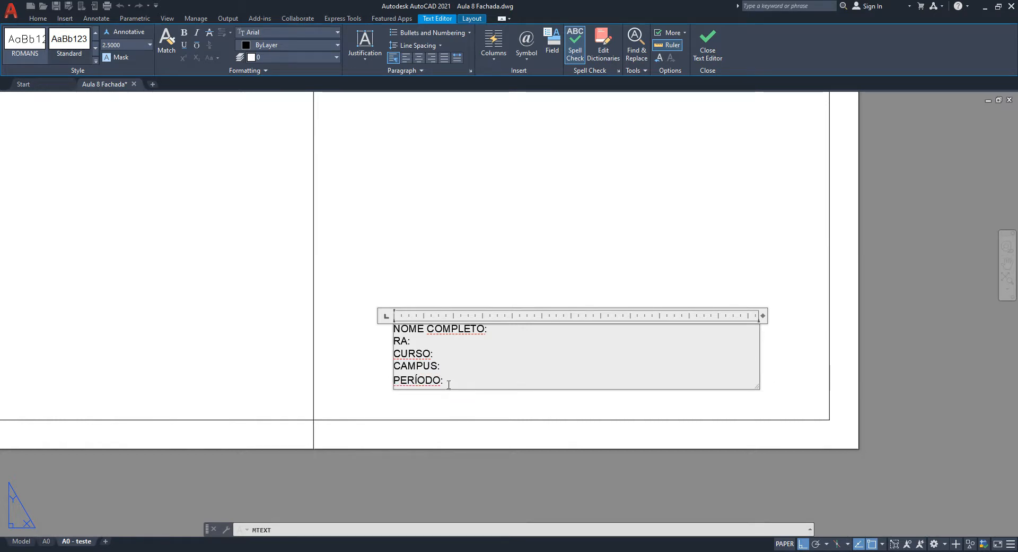
key("Escape")
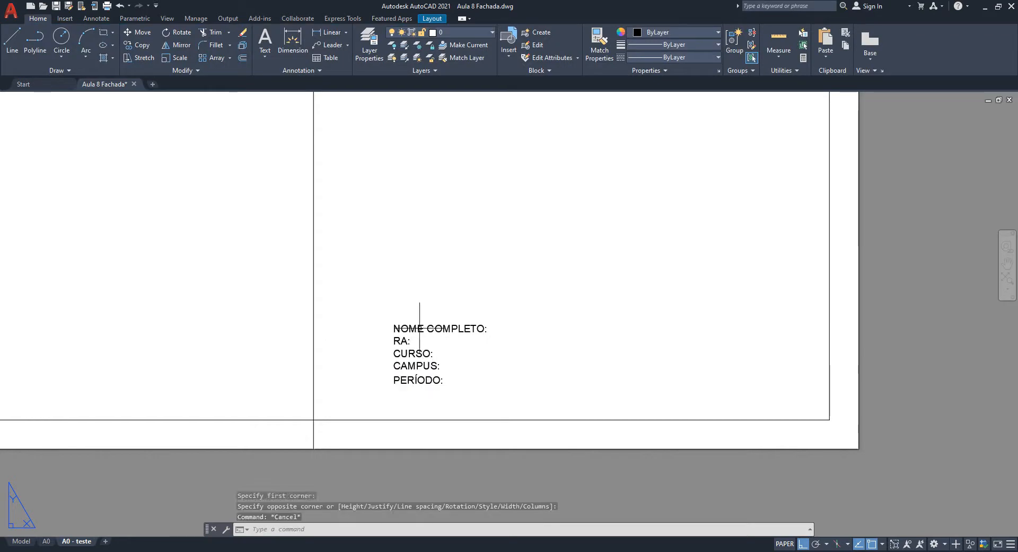
scroll(456, 392, "up", 2)
middle_click_drag(457, 392, 557, 392)
scroll(477, 331, "down", 2)
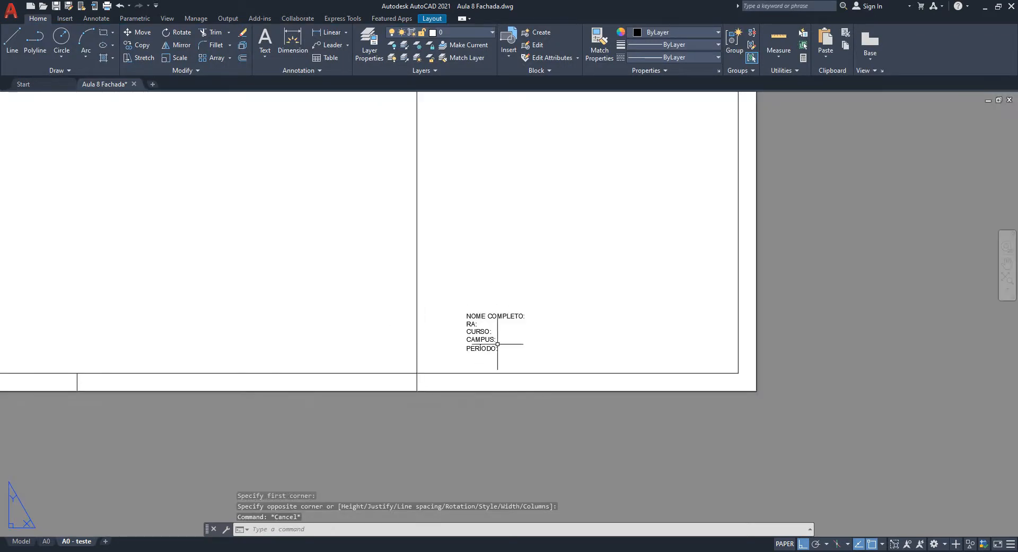
scroll(472, 342, "up", 2)
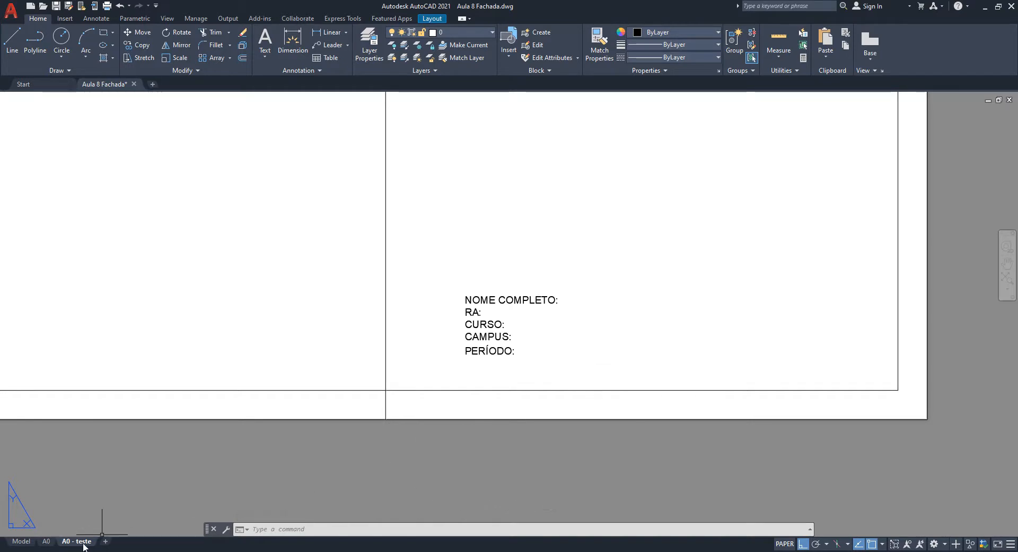
Switch to the A0 layout and examine its title block, including the student, title, phase, scale, date, revision and sheet fields.
left_click(47, 541)
scroll(665, 488, "up", 2)
middle_click_drag(667, 489, 513, 371)
scroll(666, 358, "up", 2)
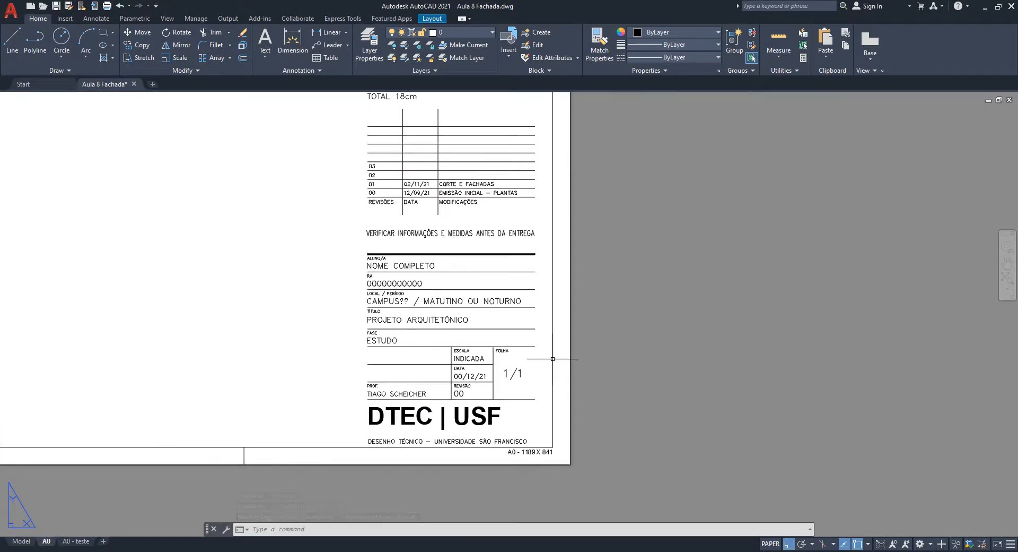
scroll(484, 403, "up", 1)
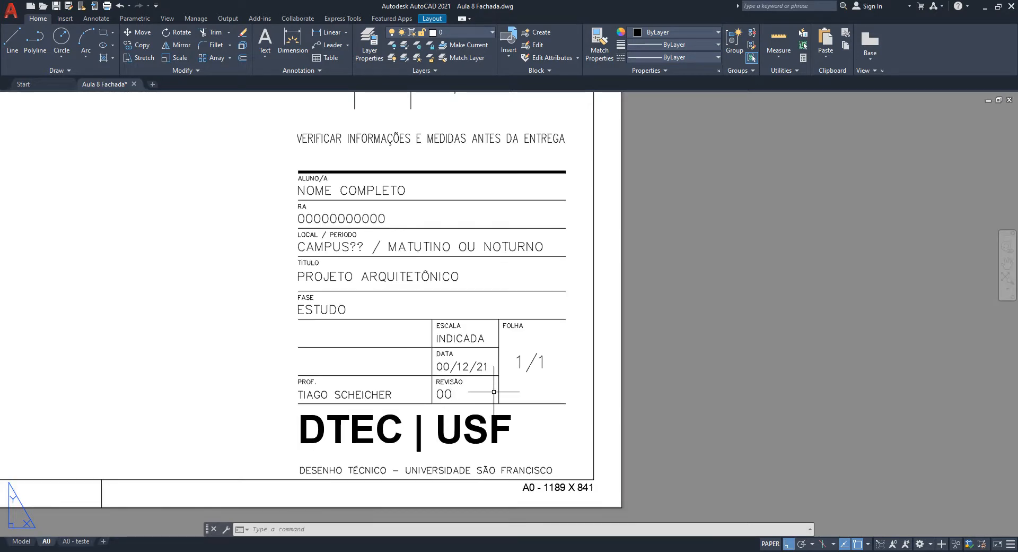
scroll(478, 395, "up", 2)
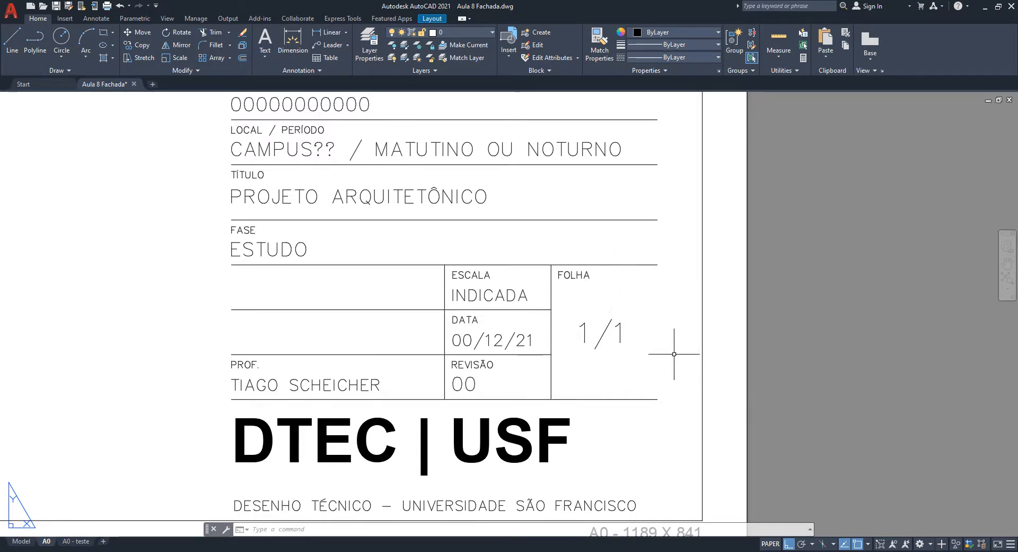
scroll(643, 345, "up", 4)
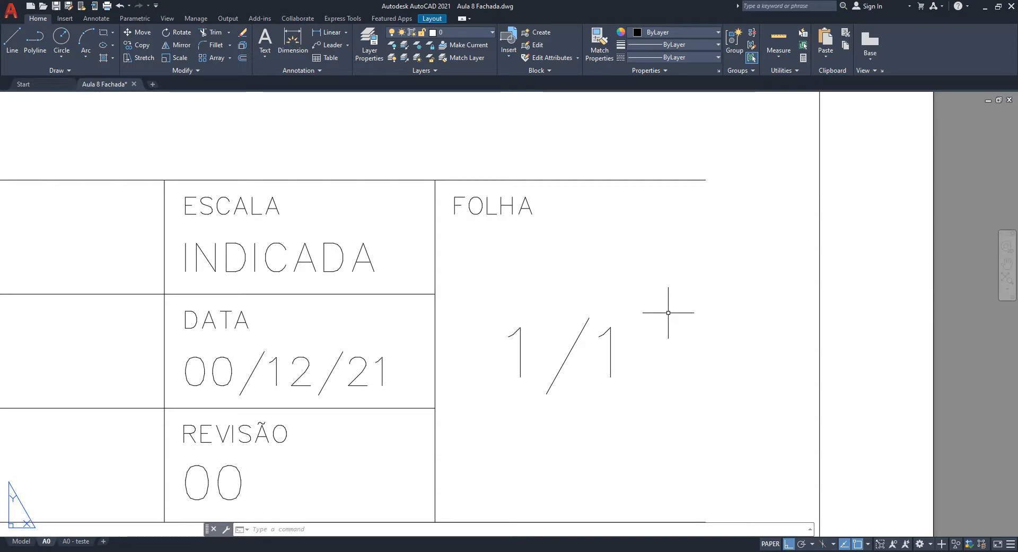
scroll(663, 286, "down", 2)
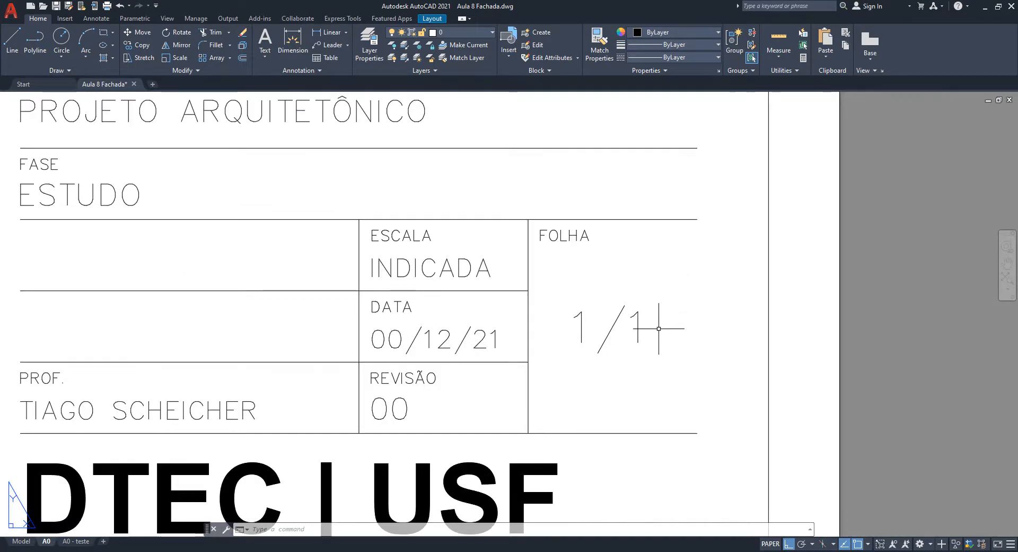
middle_click_drag(530, 352, 683, 322)
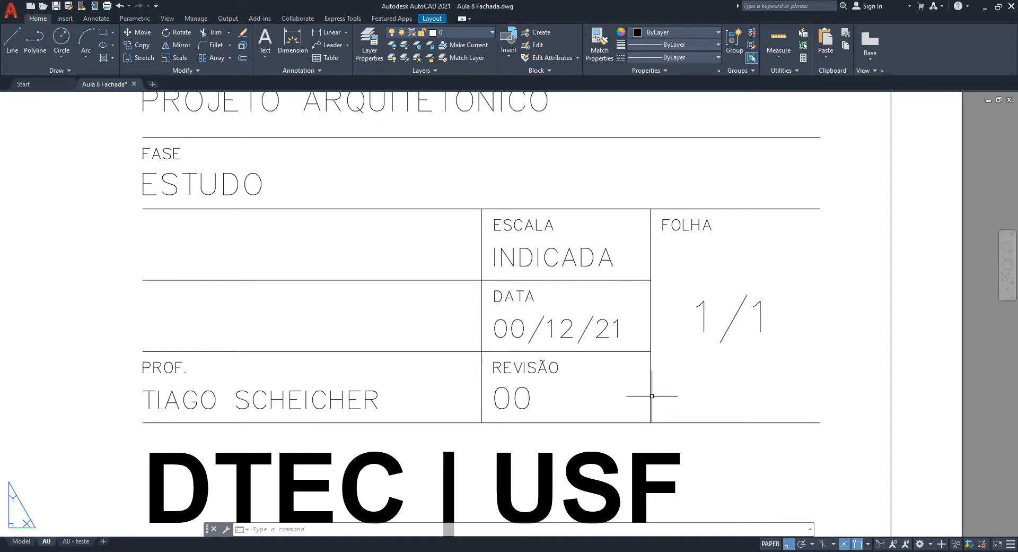
middle_click_drag(652, 396, 641, 439)
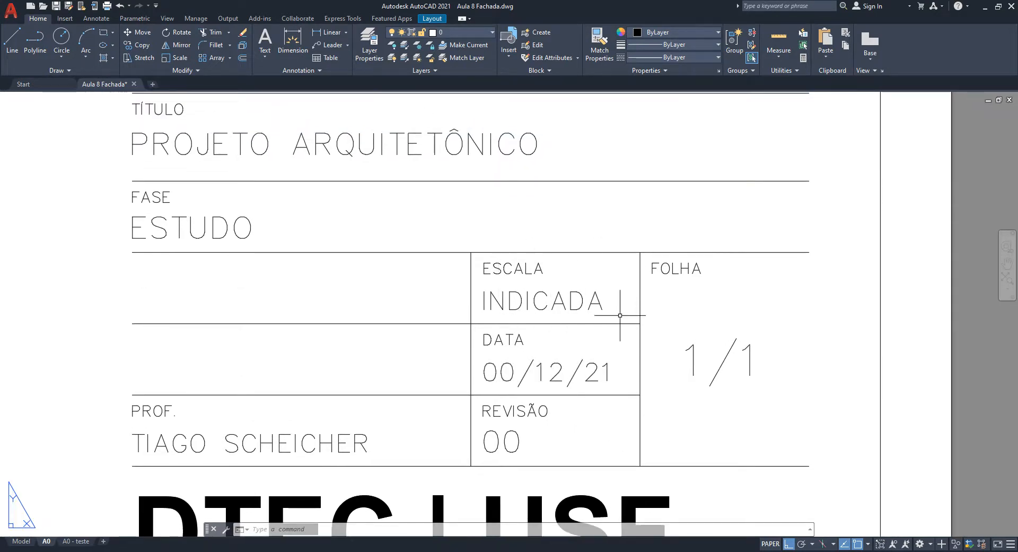
scroll(504, 301, "up", 2)
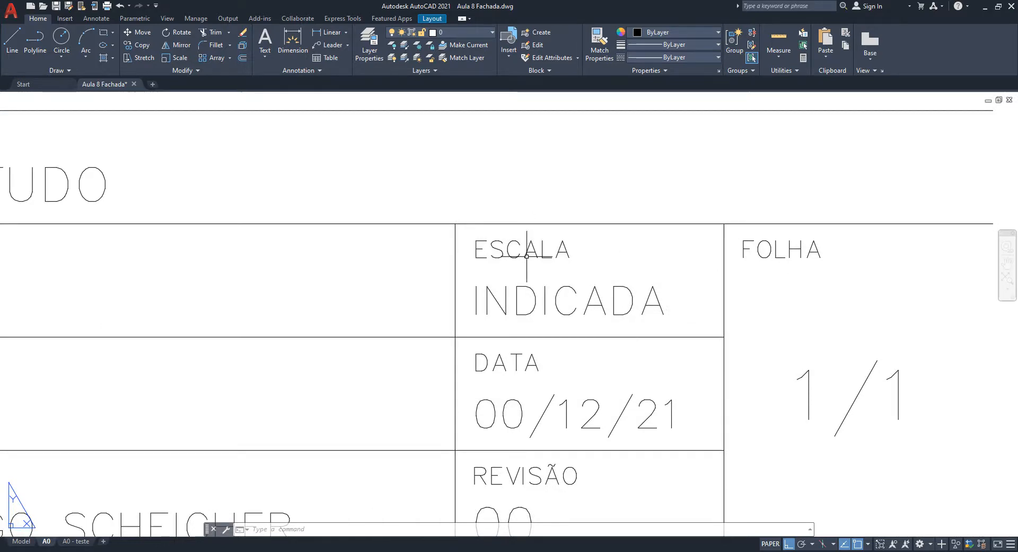
scroll(527, 256, "down", 5)
scroll(536, 305, "up", 4)
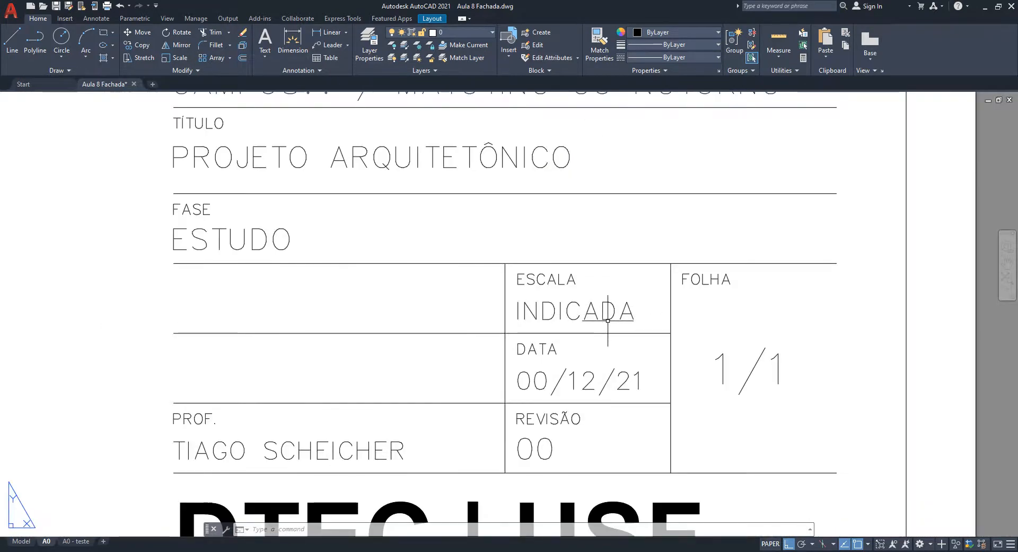
Examine the CORTE 1 drawing title on the A0 sheet and the scale written beneath it.
scroll(608, 320, "down", 6)
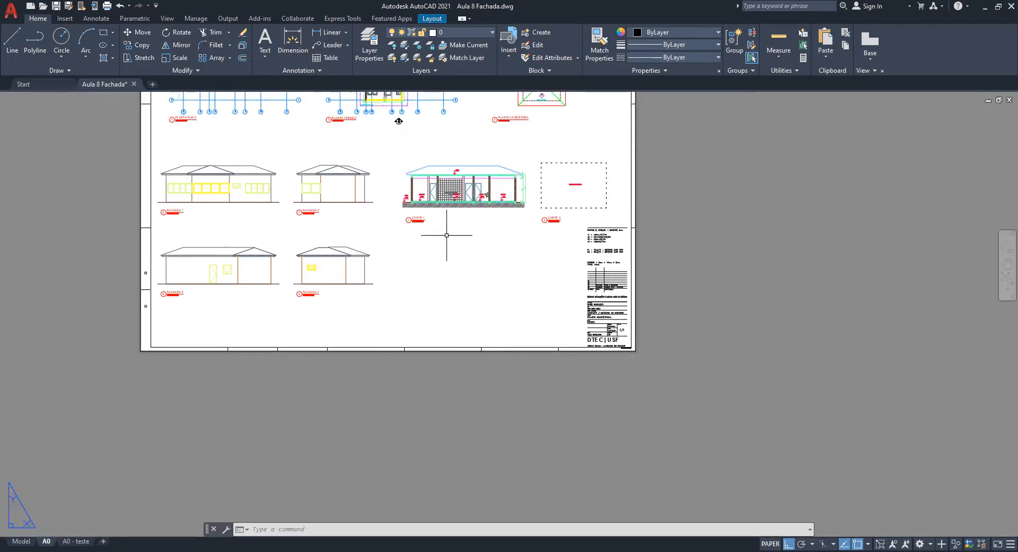
scroll(446, 235, "up", 8)
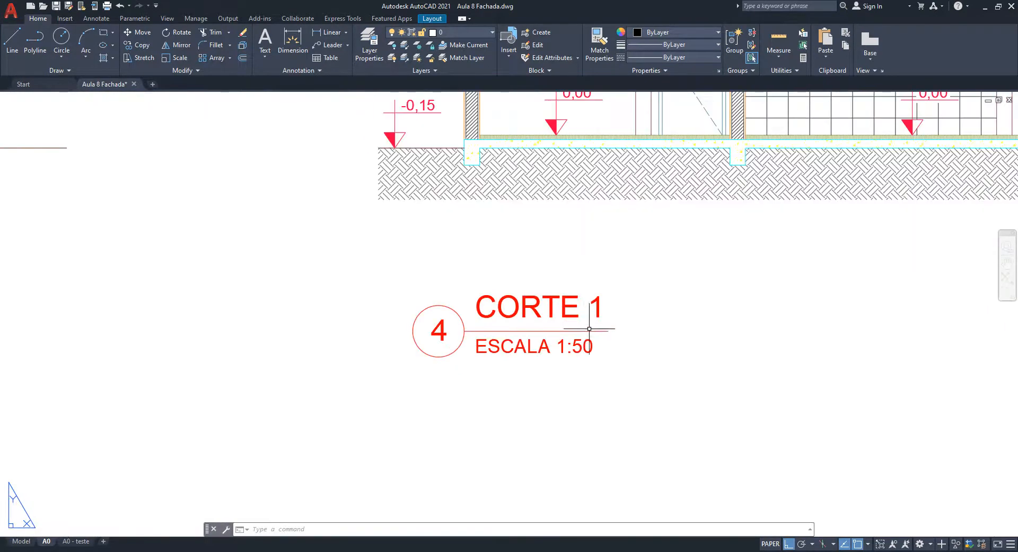
scroll(588, 386, "up", 4)
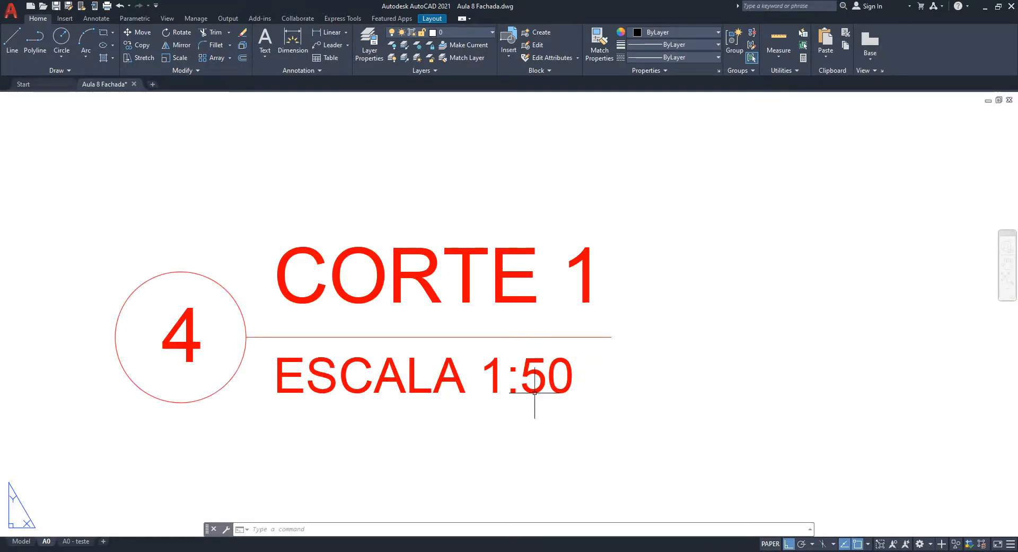
scroll(534, 392, "up", 3)
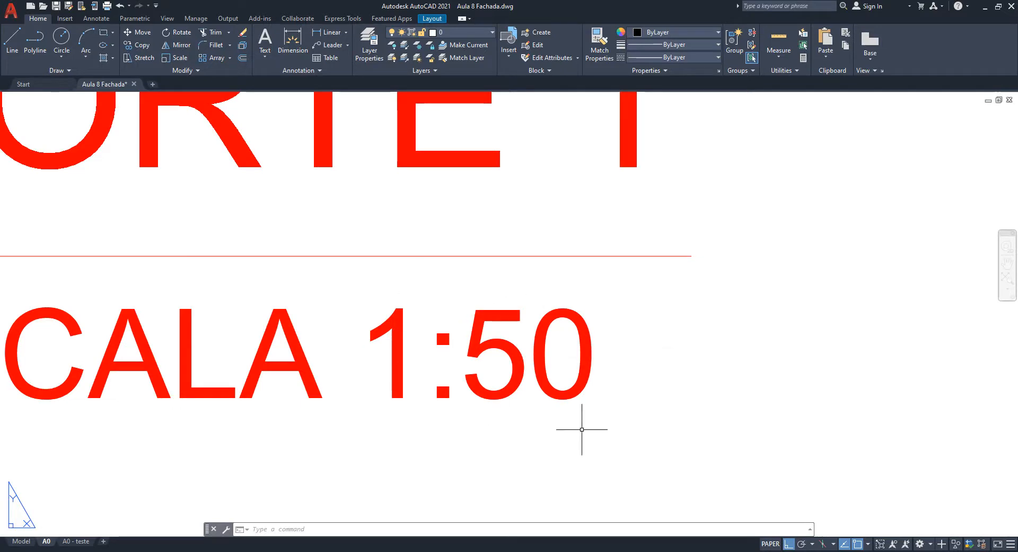
scroll(530, 360, "down", 12)
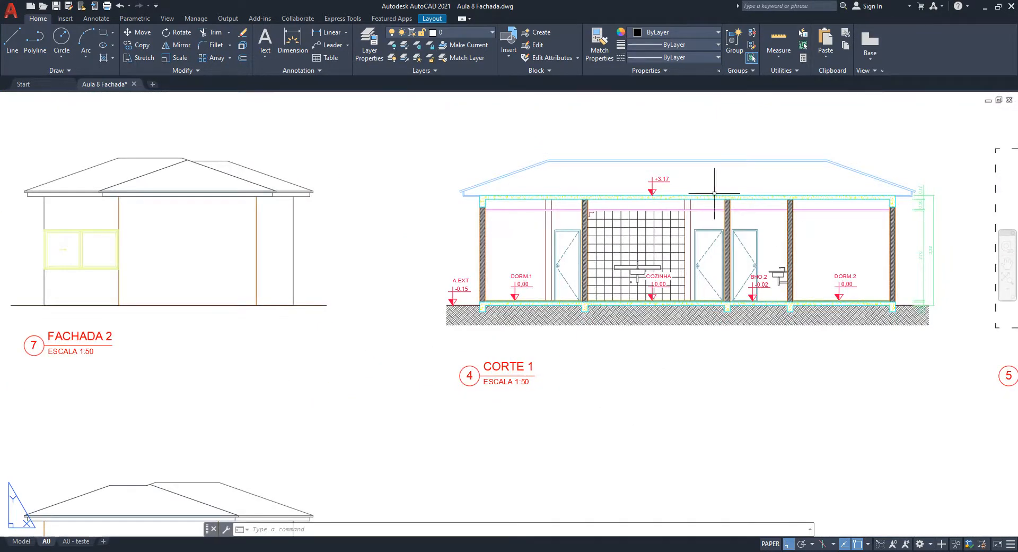
Examine the revision table above the title block, with its revision number, date and modification columns.
scroll(536, 191, "down", 5)
scroll(742, 393, "up", 4)
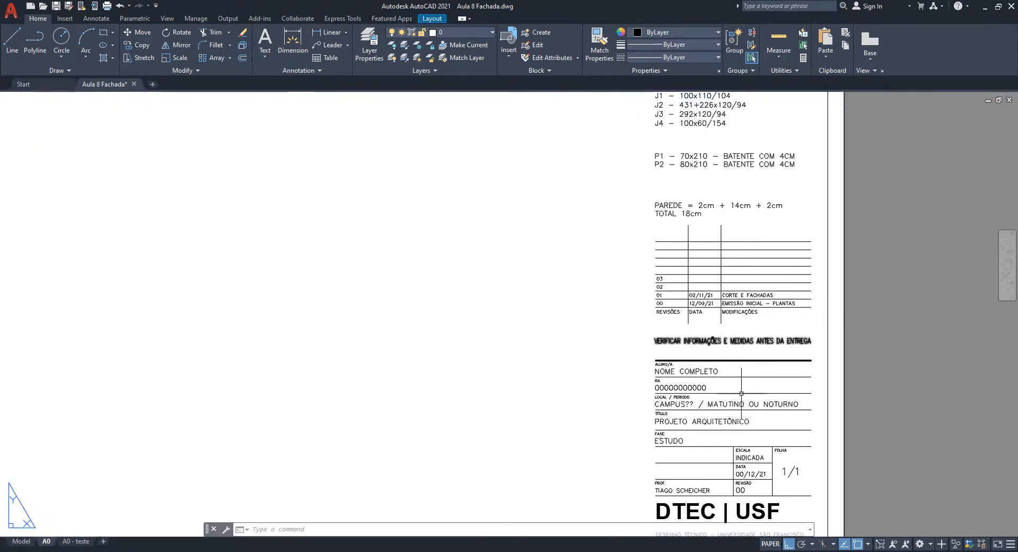
scroll(741, 393, "down", 1)
scroll(579, 273, "up", 5)
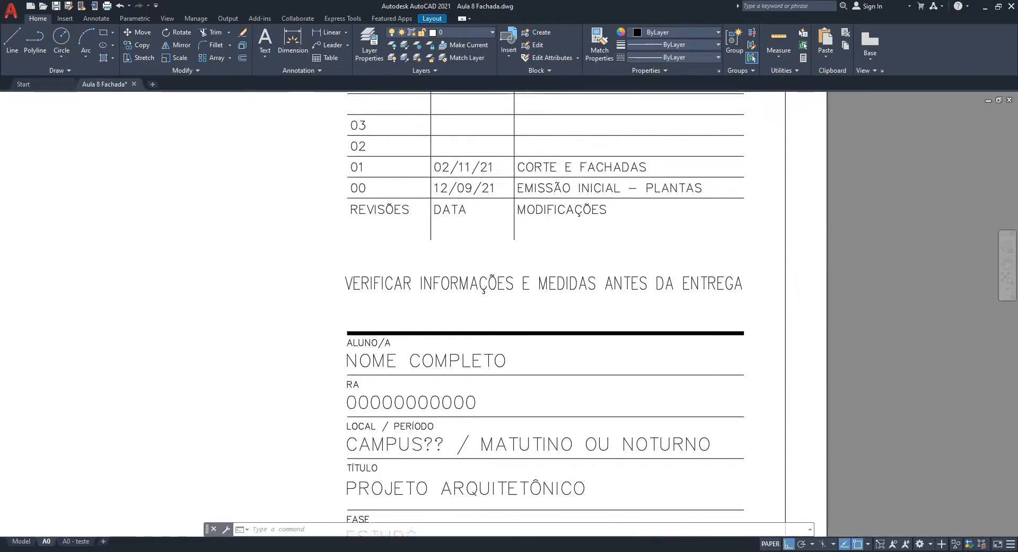
middle_click_drag(577, 244, 534, 391)
middle_click_drag(499, 338, 496, 376)
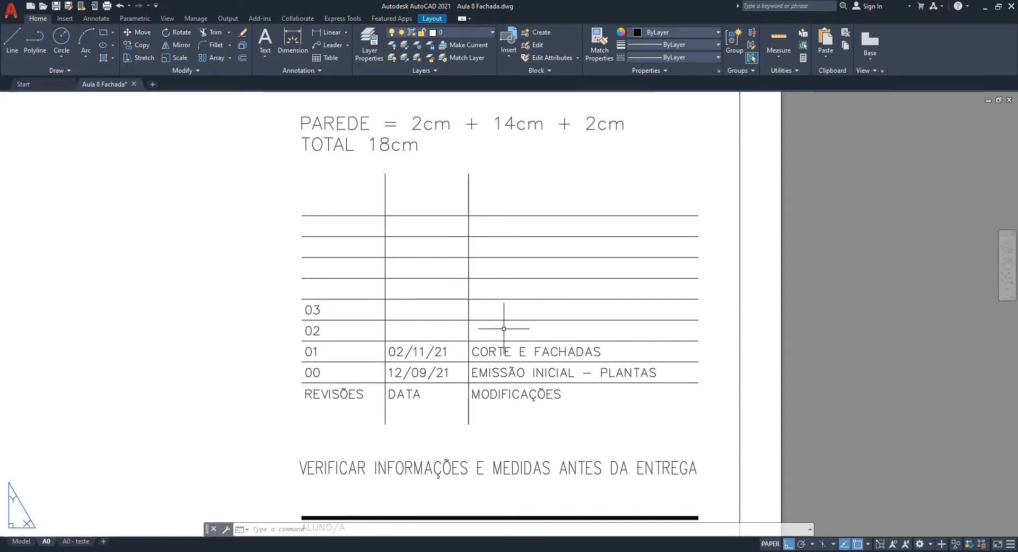
middle_click_drag(461, 411, 486, 380)
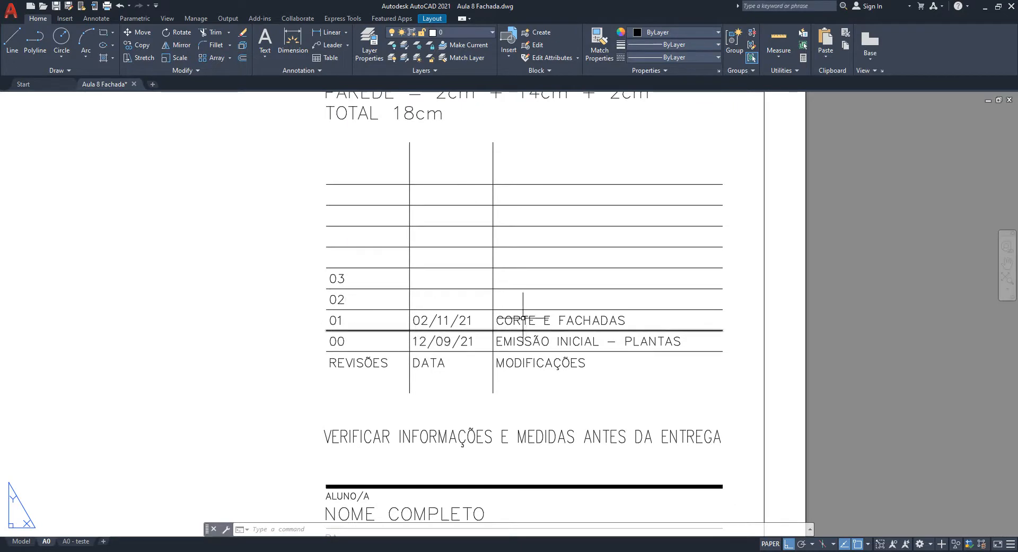
scroll(487, 328, "up", 2)
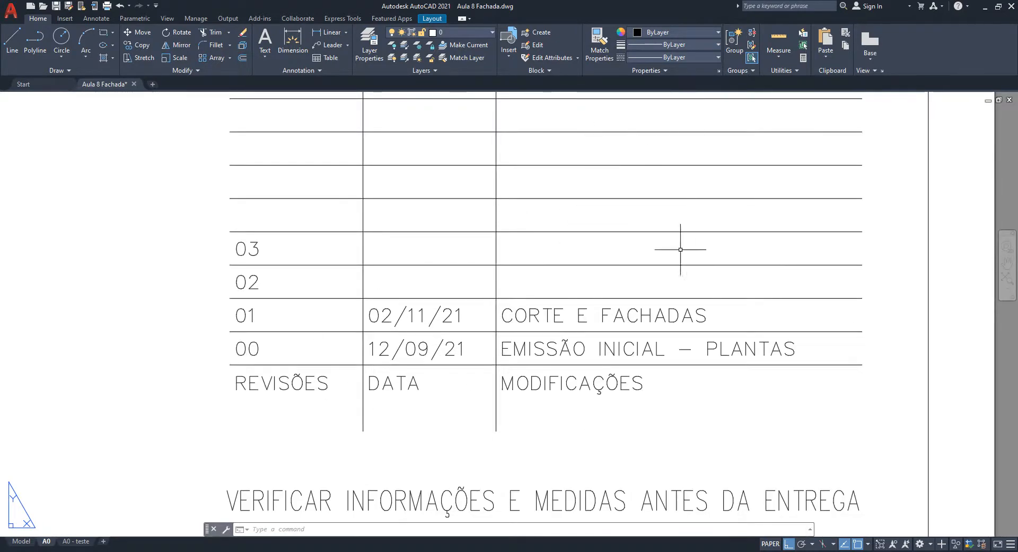
middle_click_drag(609, 288, 663, 303)
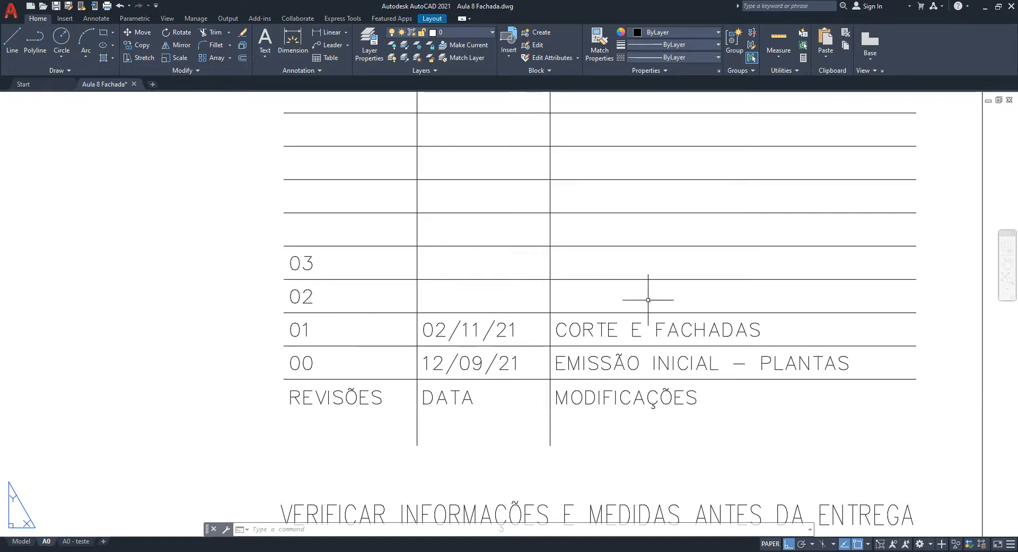
scroll(703, 351, "down", 3)
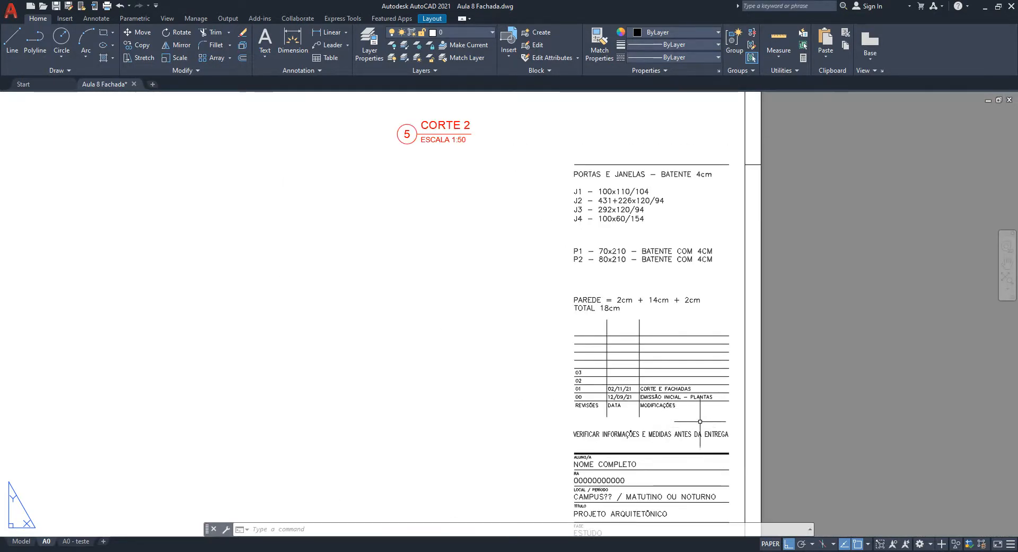
Examine the doors and windows notes and how the line above them aligns with the right margin's fold mark.
scroll(673, 421, "down", 5)
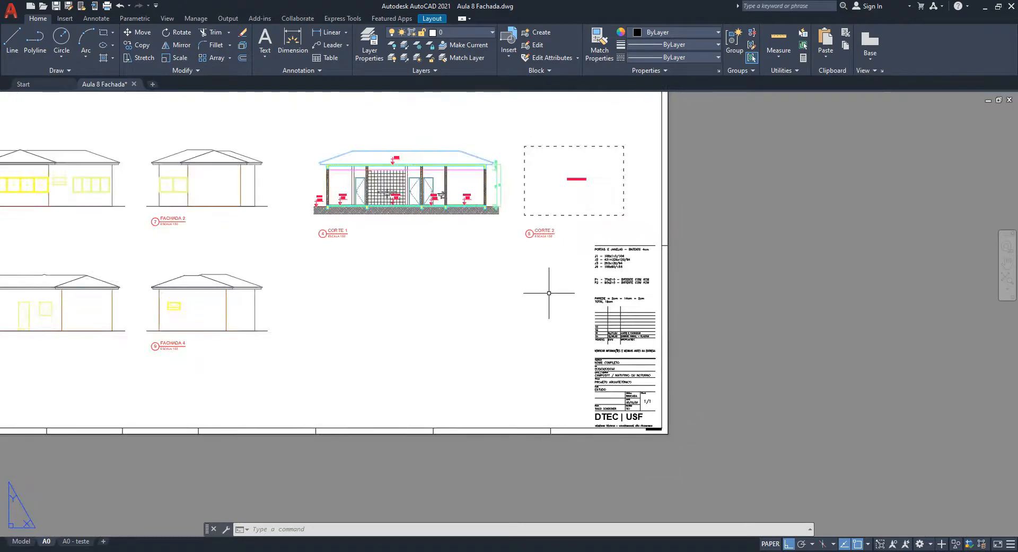
scroll(675, 228, "up", 6)
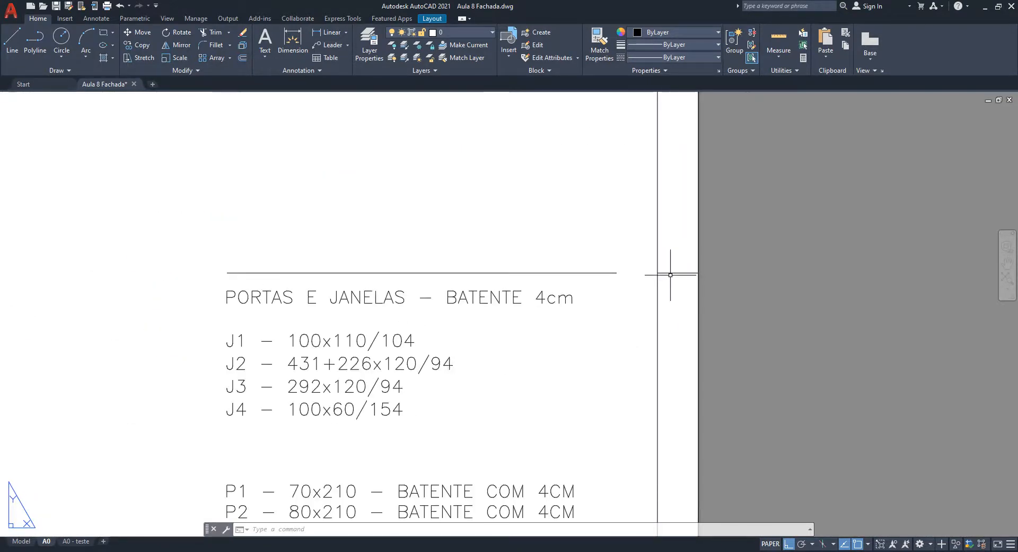
scroll(672, 277, "down", 7)
scroll(676, 277, "up", 1)
scroll(663, 274, "up", 1)
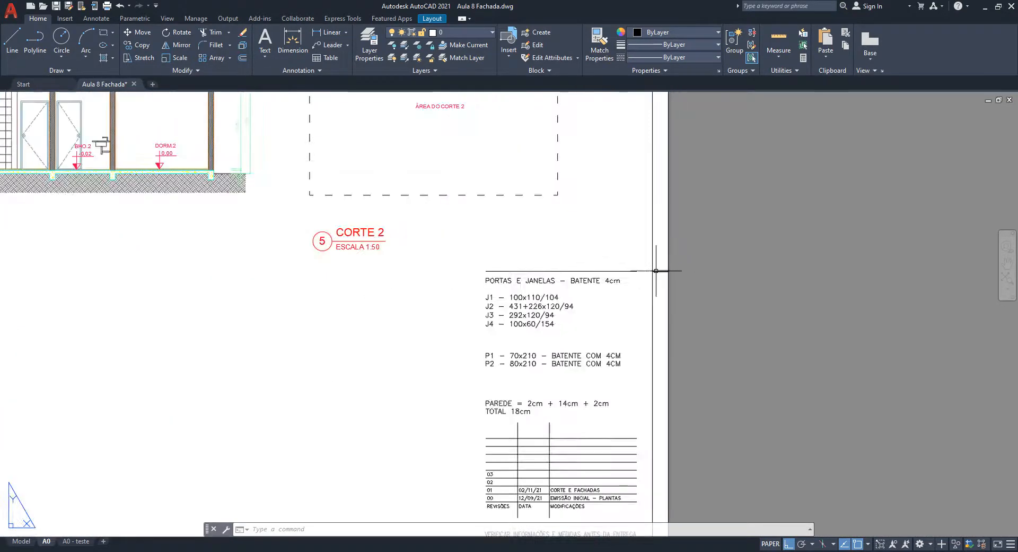
scroll(732, 274, "up", 5)
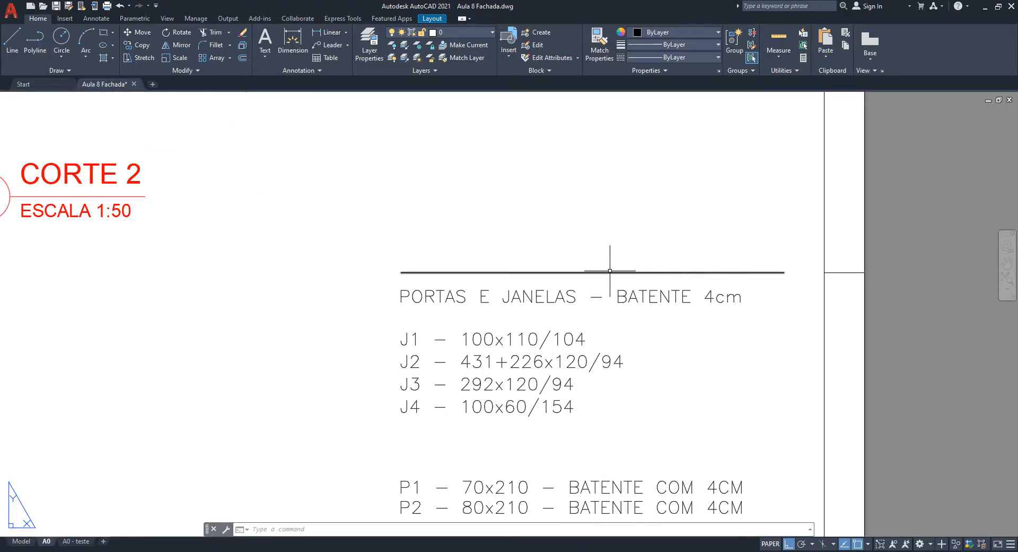
scroll(428, 266, "down", 6)
Review the complete legend column and title block, and the arrangement of all drawings on the A0 sheet.
middle_click_drag(441, 441, 485, 324)
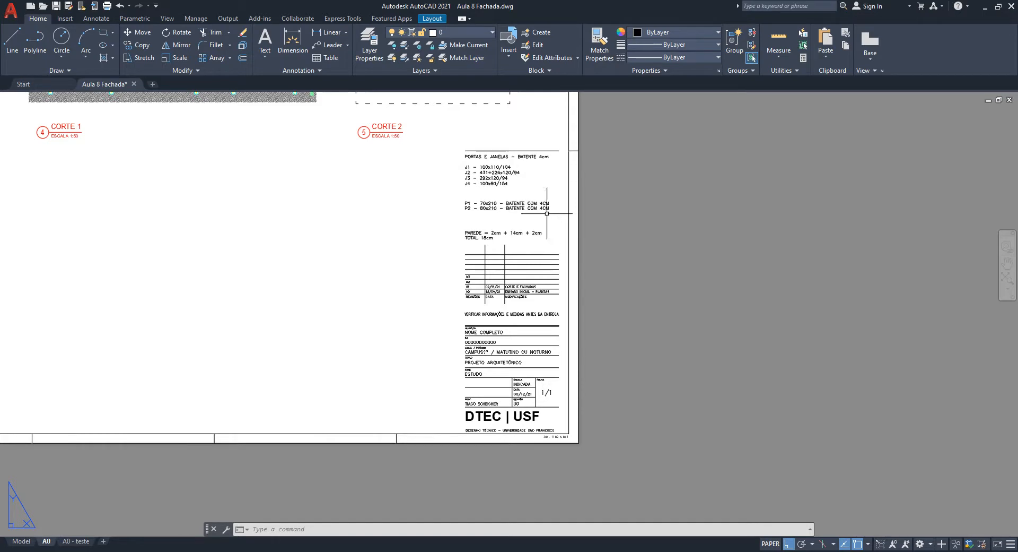
scroll(525, 402, "up", 4)
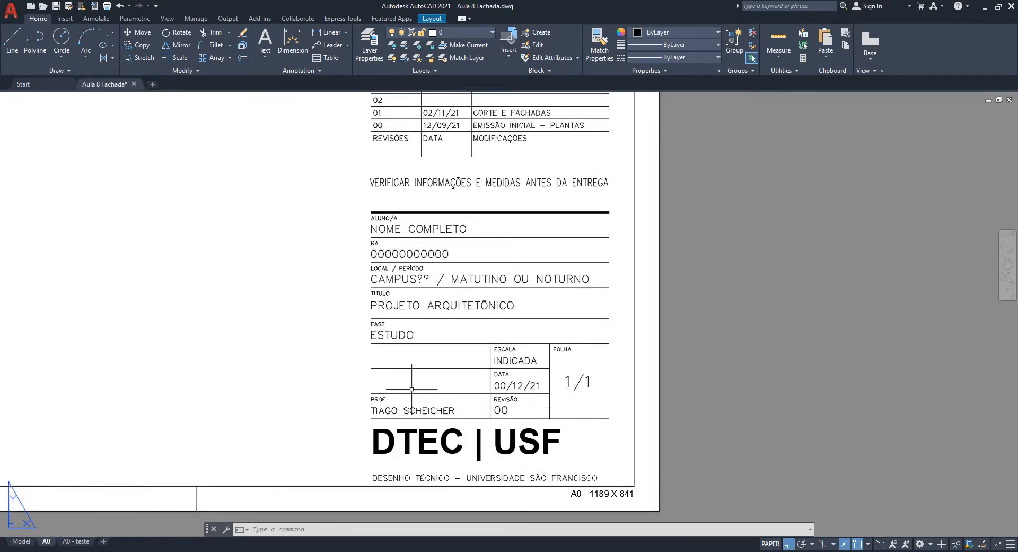
middle_click_drag(412, 389, 467, 398)
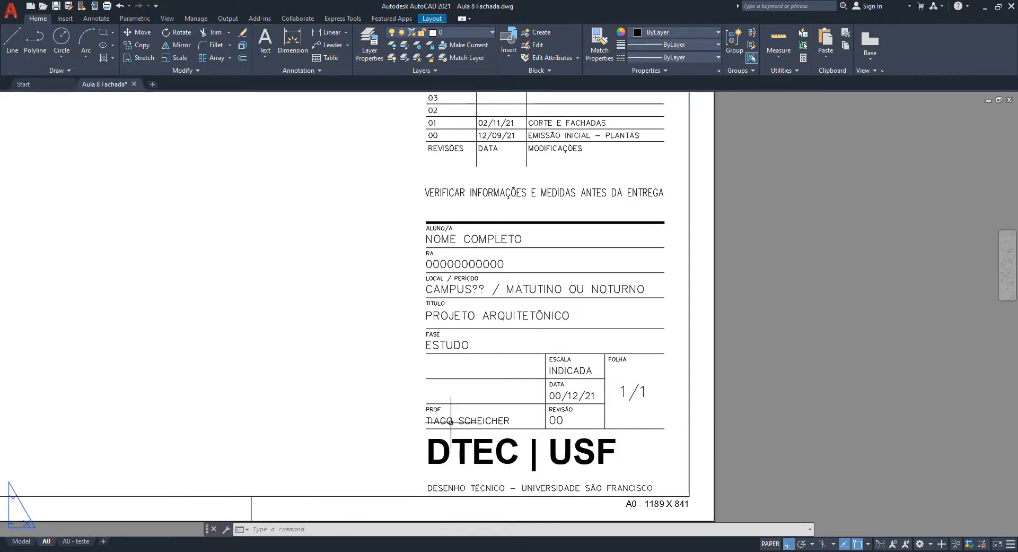
scroll(606, 437, "down", 2)
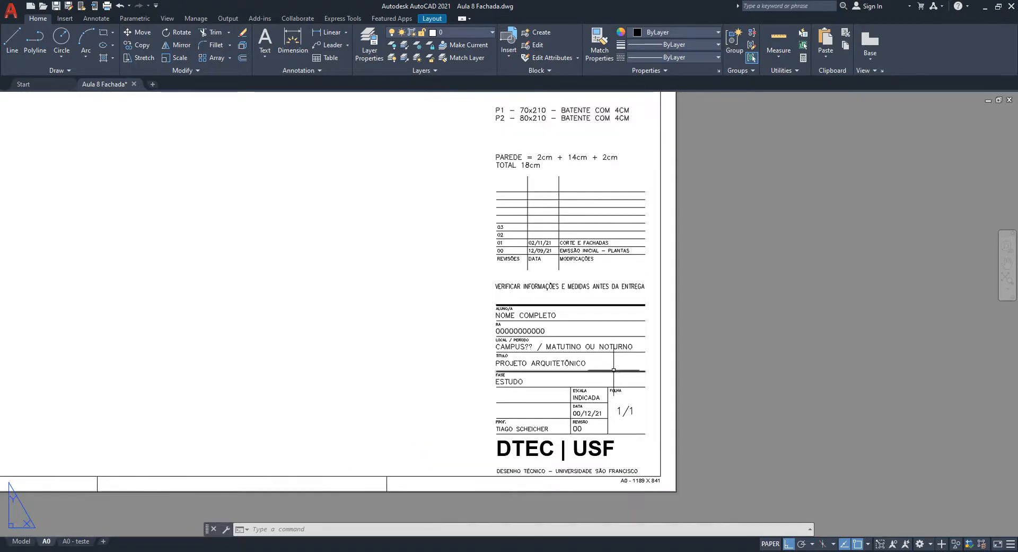
scroll(614, 370, "down", 2)
middle_click_drag(401, 343, 554, 403)
middle_click_drag(445, 377, 557, 411)
scroll(557, 410, "down", 2)
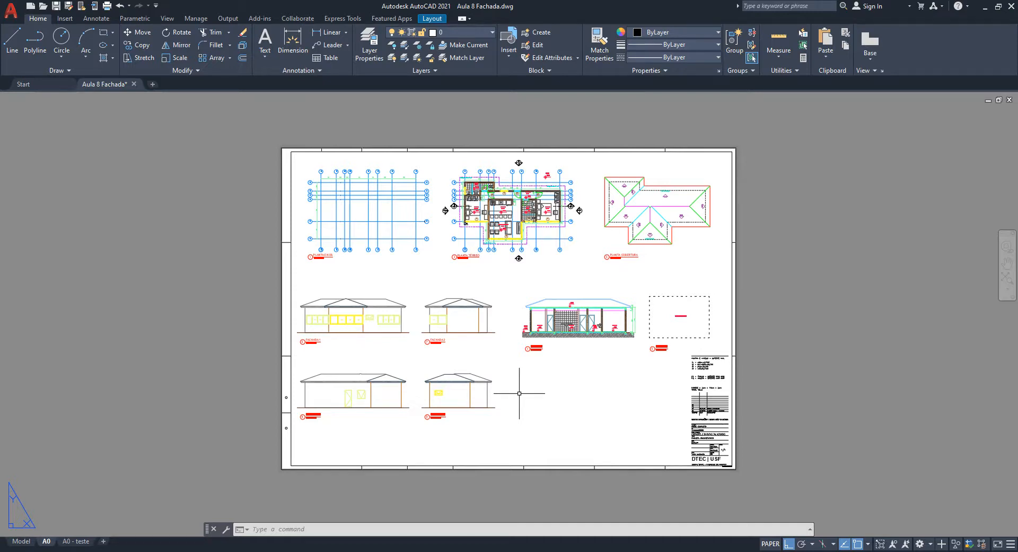
left_click(525, 551)
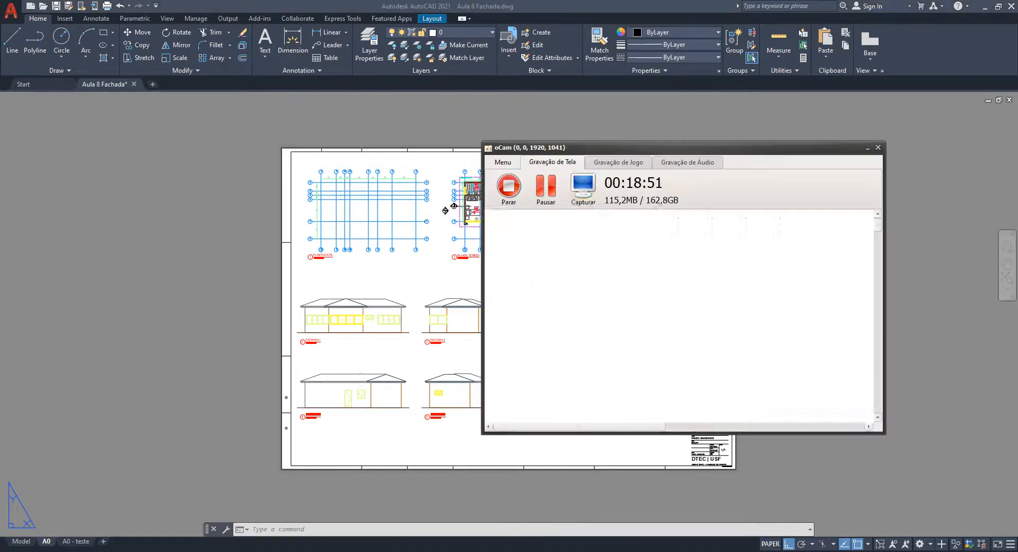